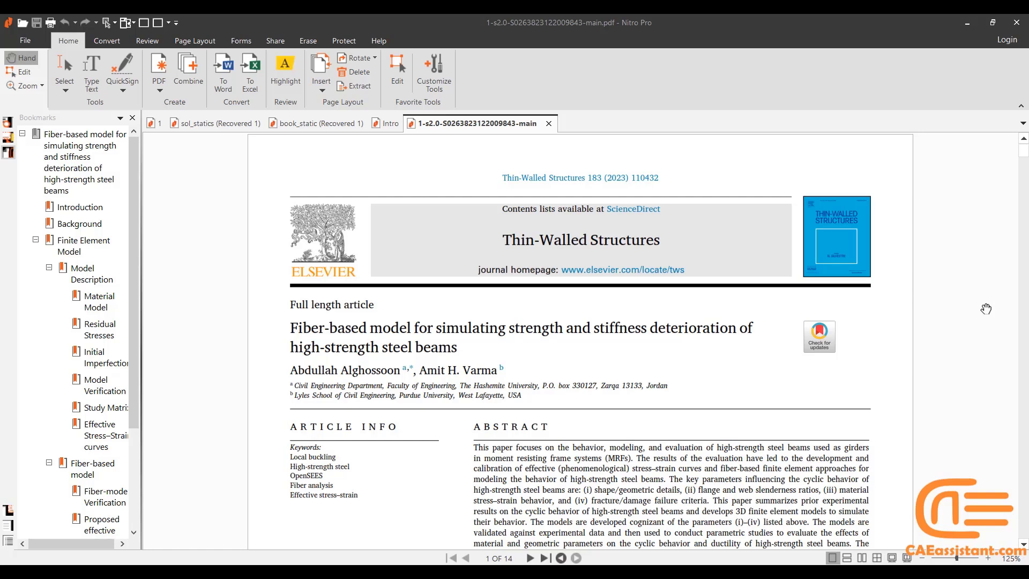
# - Scroll the article from page 1 down to the 3.1.2 Residual stresses heading on page 3
pyautogui.scroll(-3, 986, 308)
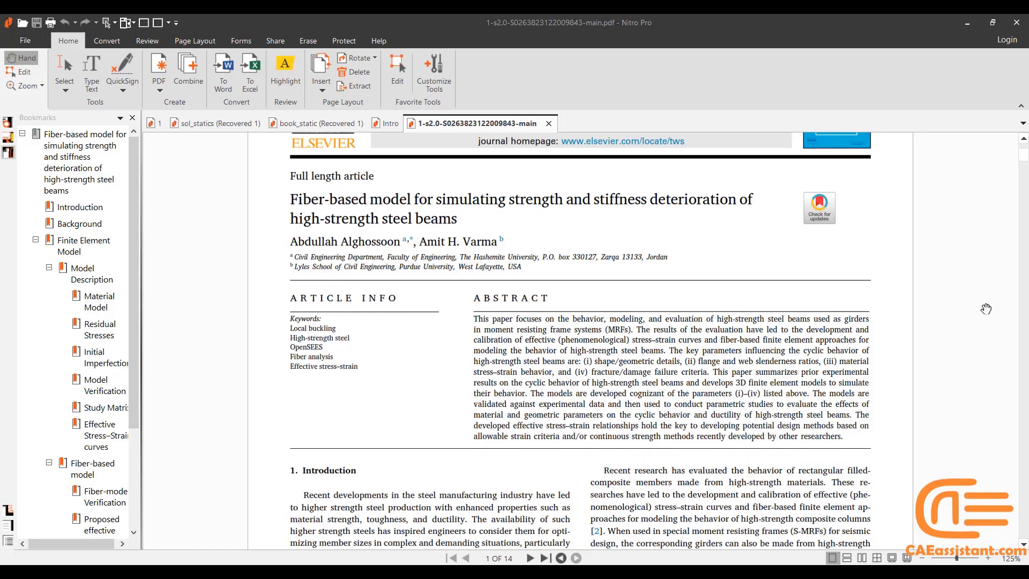
pyautogui.scroll(-15, 986, 309)
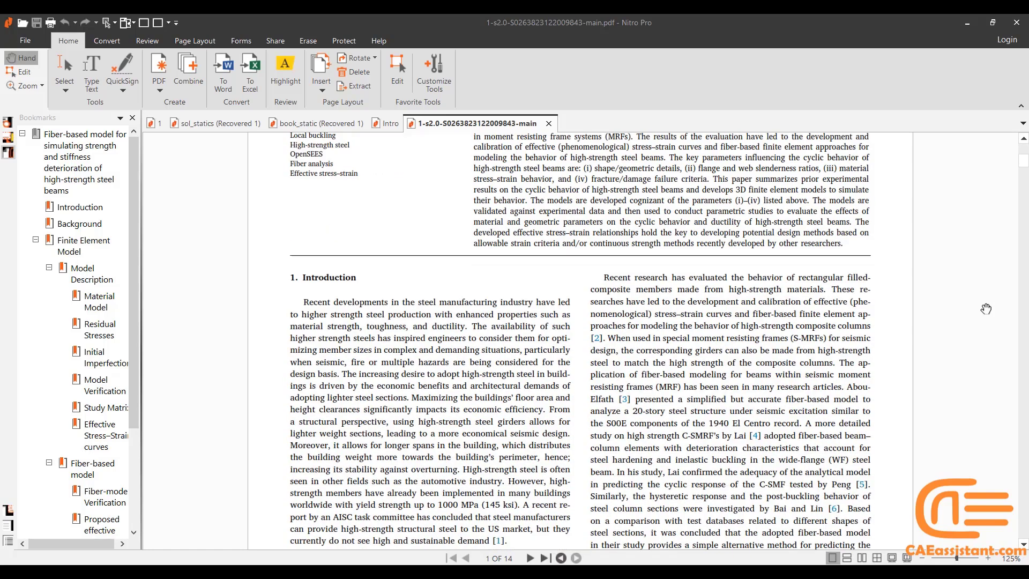
pyautogui.scroll(-10, 986, 309)
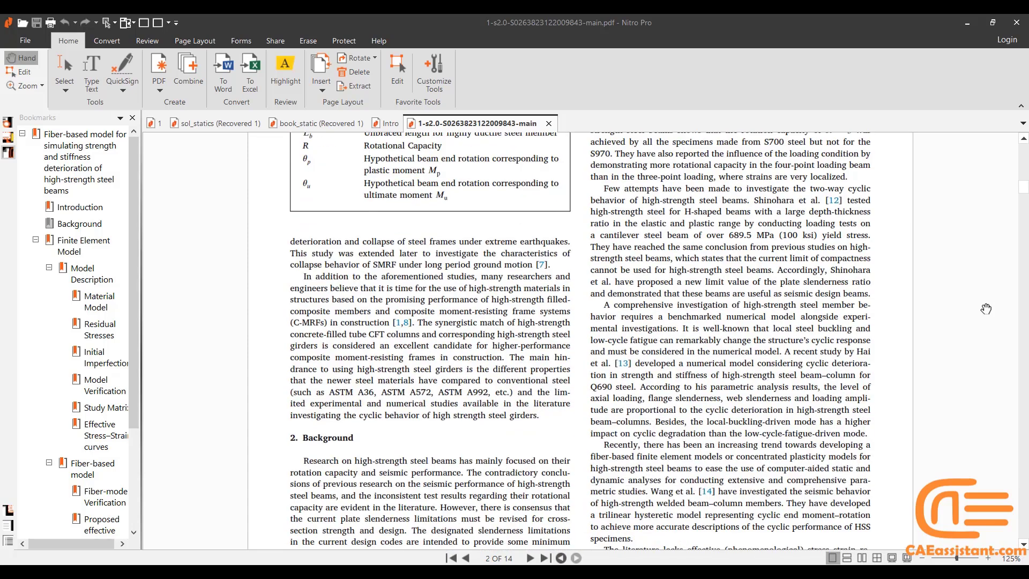
pyautogui.scroll(-12, 986, 309)
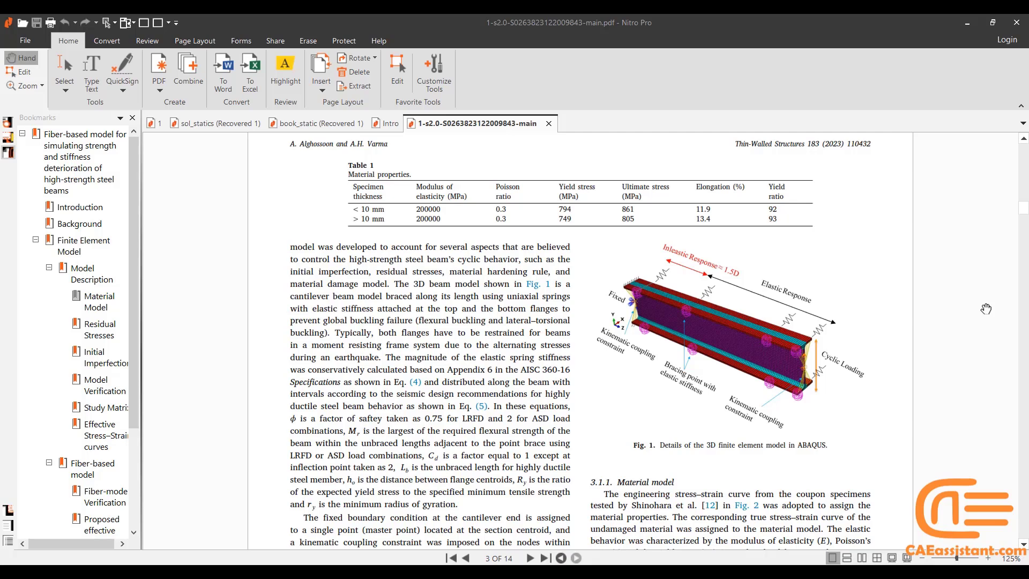
pyautogui.scroll(-2, 986, 308)
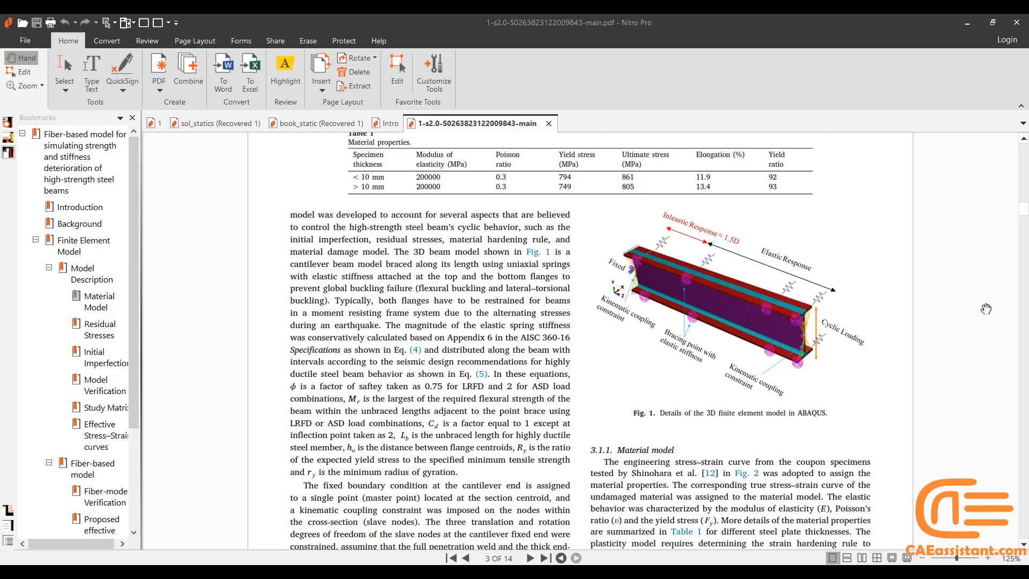
pyautogui.scroll(-9, 986, 309)
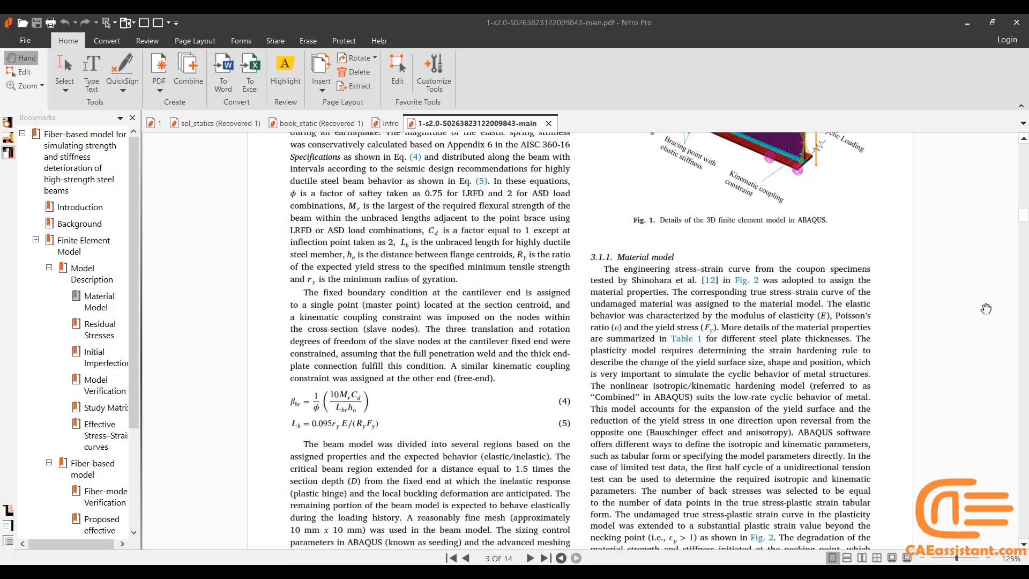
pyautogui.scroll(-1, 985, 308)
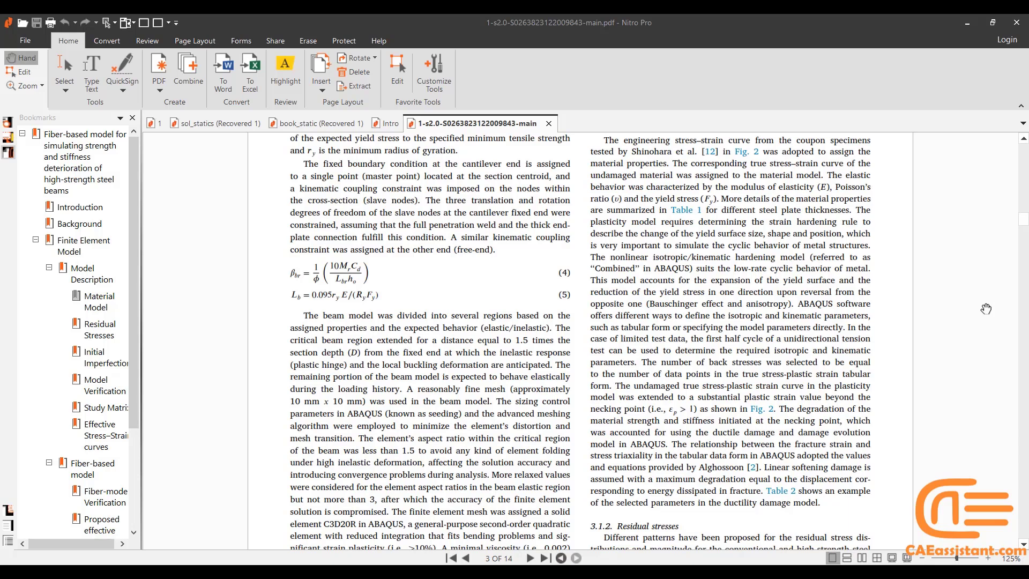
# - Scroll past Fig. 2 and Tables 2–3 down to Table 4 and the Fig. 5 eigenmodes on page 5
pyautogui.scroll(-15, 985, 309)
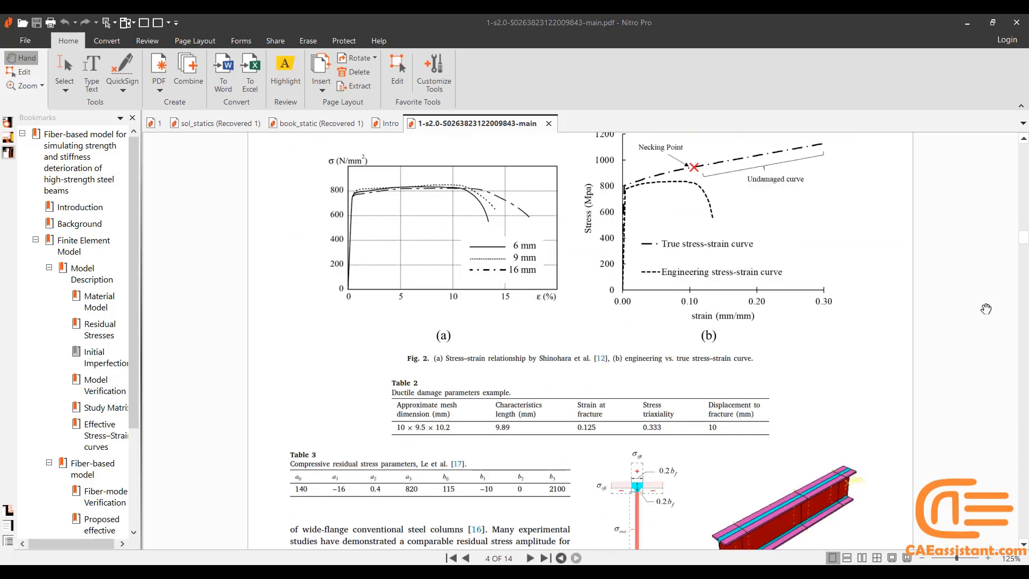
pyautogui.scroll(1, 986, 309)
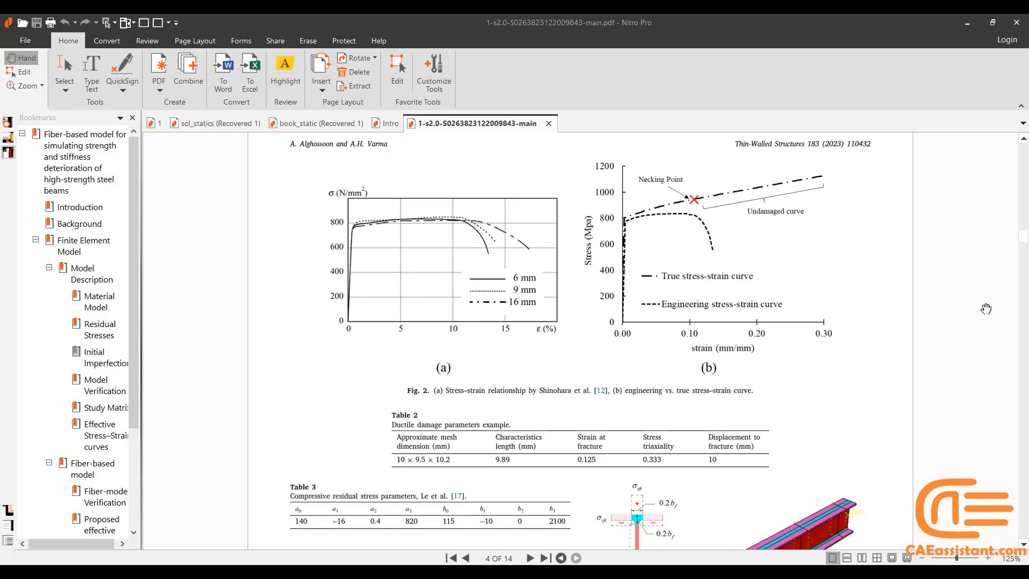
pyautogui.scroll(-6, 986, 308)
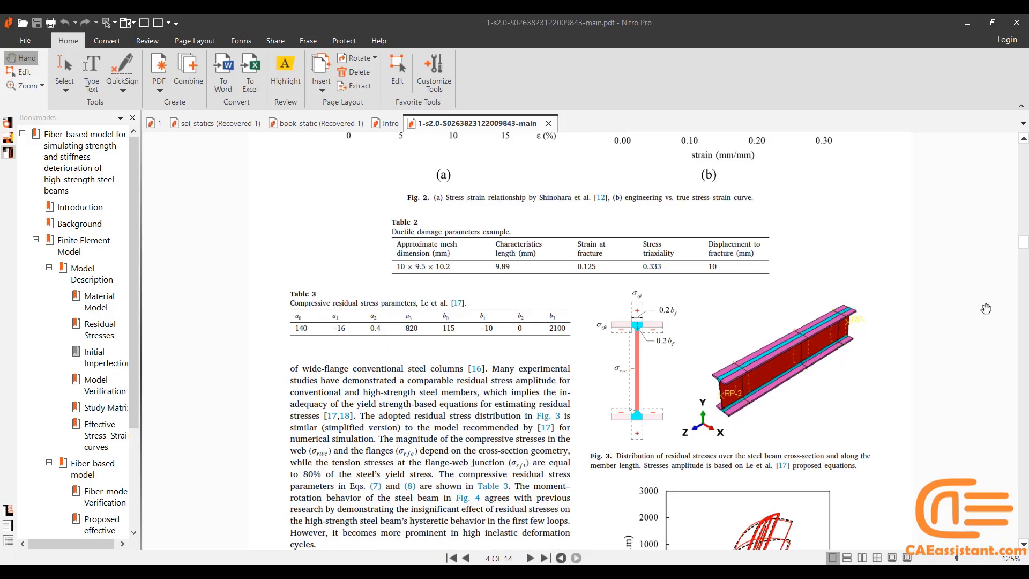
pyautogui.scroll(-1, 985, 308)
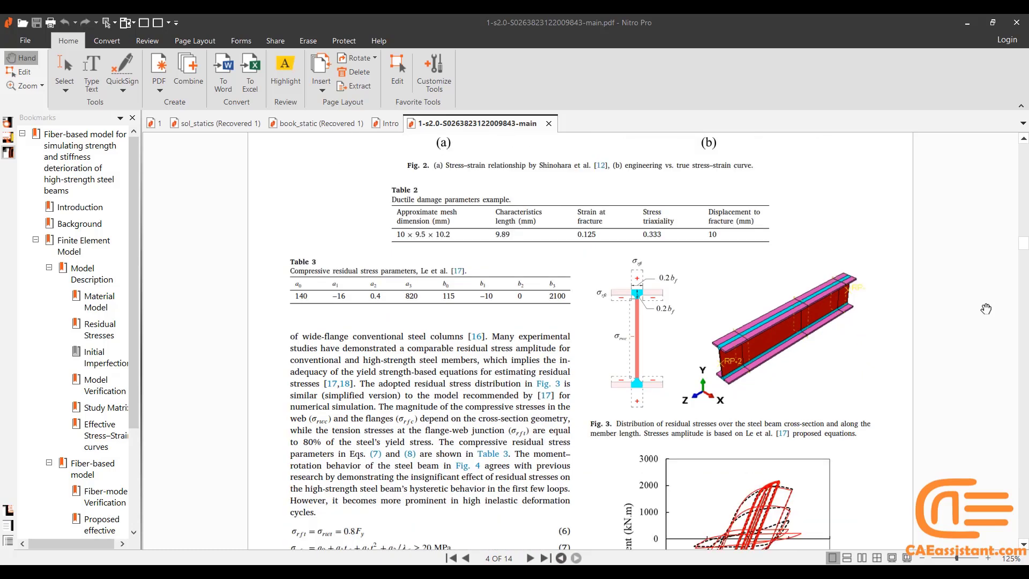
pyautogui.scroll(-1, 986, 309)
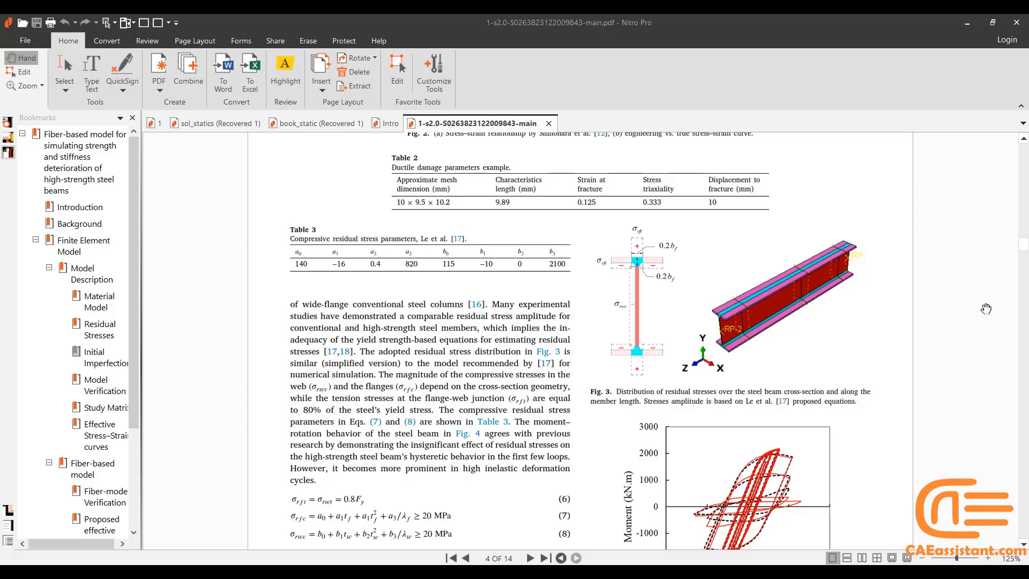
pyautogui.scroll(-10, 986, 309)
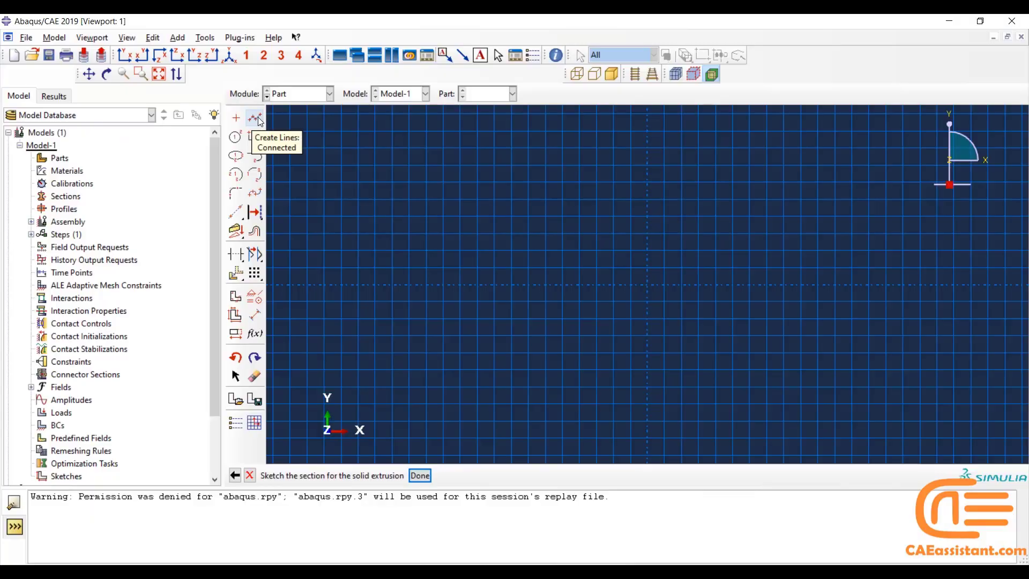
# - Draw a connected line from the sketch origin vertically up to point 0,150
pyautogui.click(255, 117)
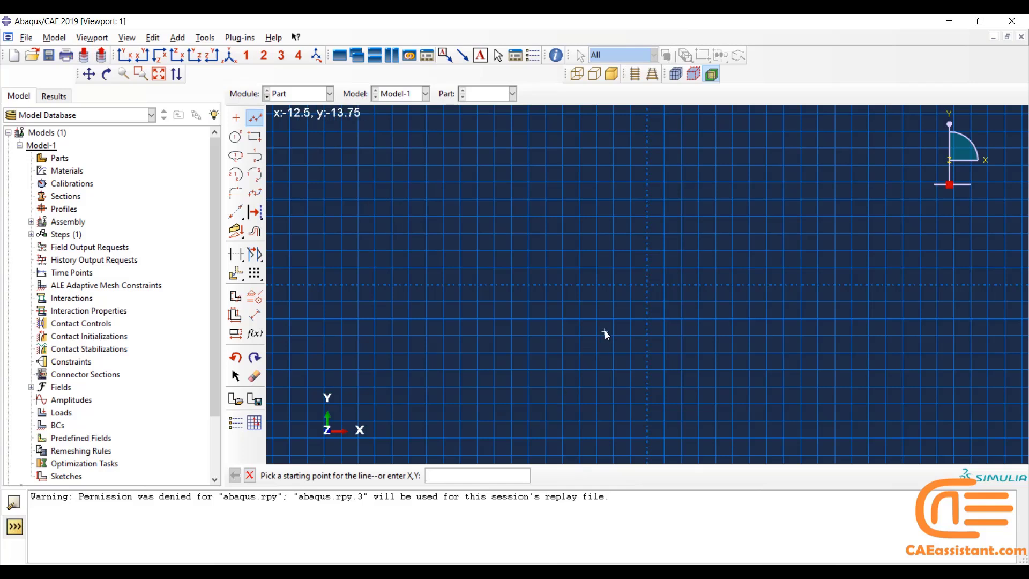
pyautogui.click(647, 285)
pyautogui.scroll(-2, 652, 239)
pyautogui.scroll(-2, 653, 241)
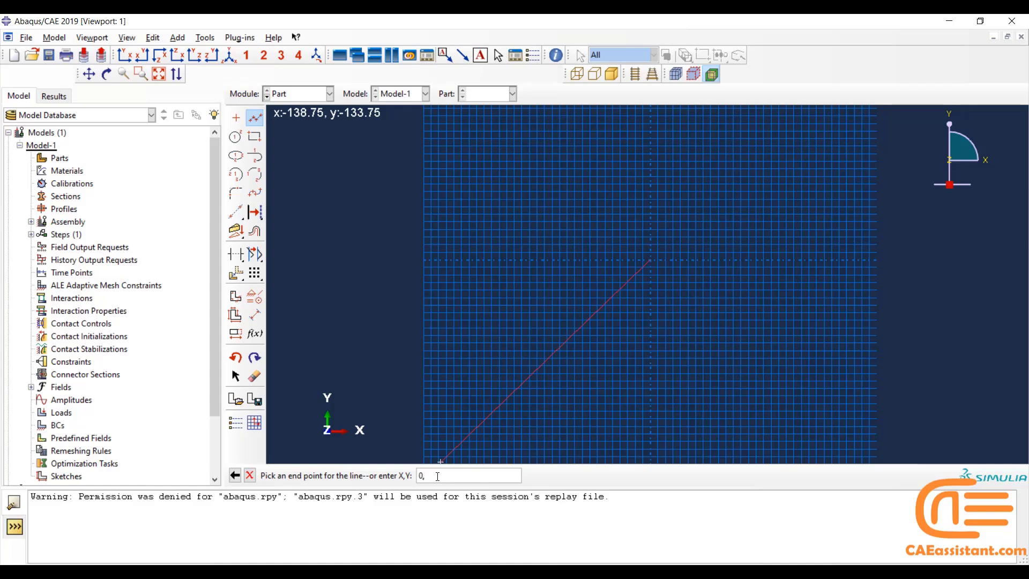
pyautogui.press('Return')
pyautogui.scroll(-5, 555, 315)
pyautogui.scroll(5, 624, 220)
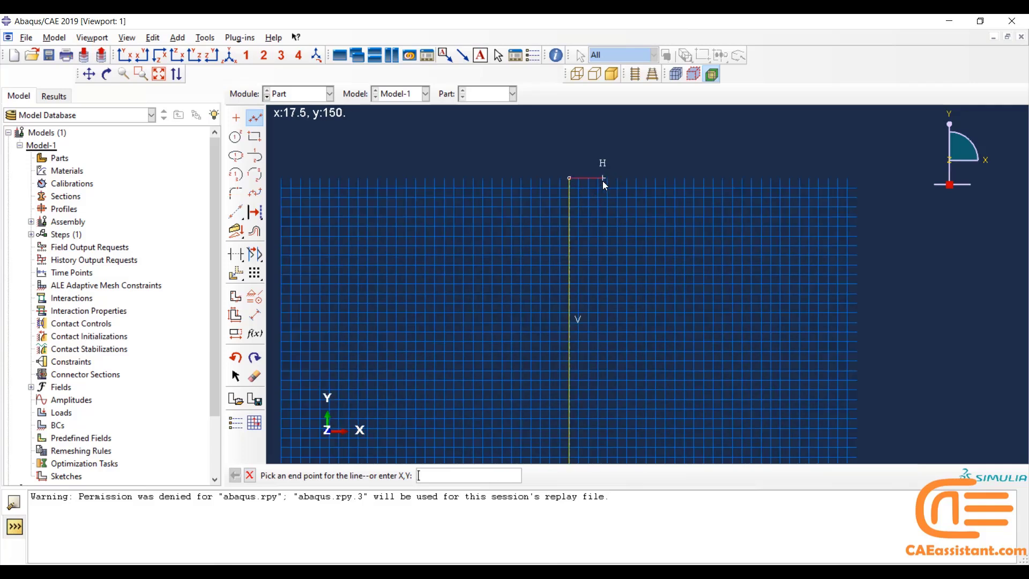
pyautogui.scroll(-3, 603, 181)
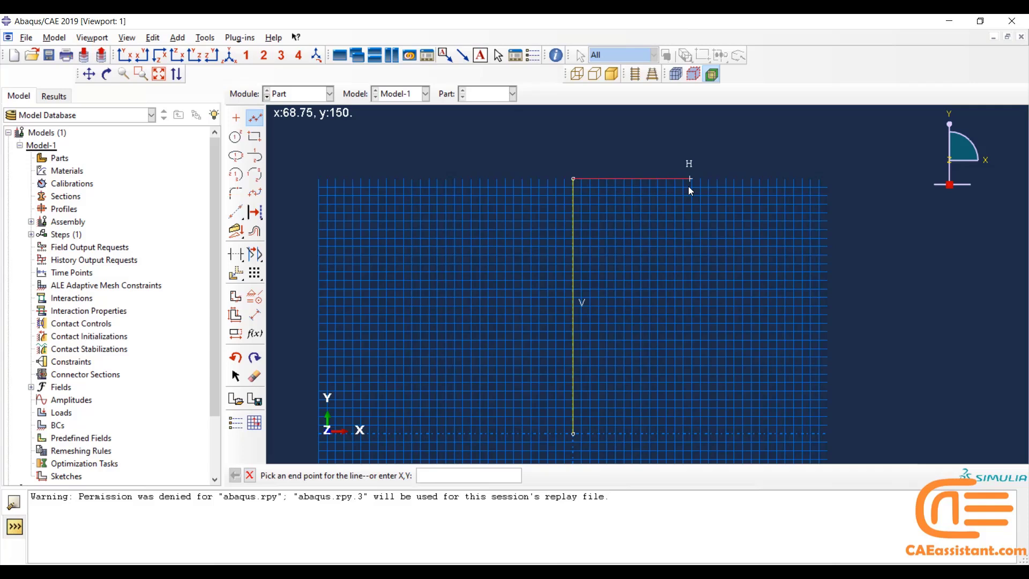
# - Draw a 75-unit horizontal line from the vertical line's top at (0,150) to (75,150)
pyautogui.press('Escape')
pyautogui.click(255, 117)
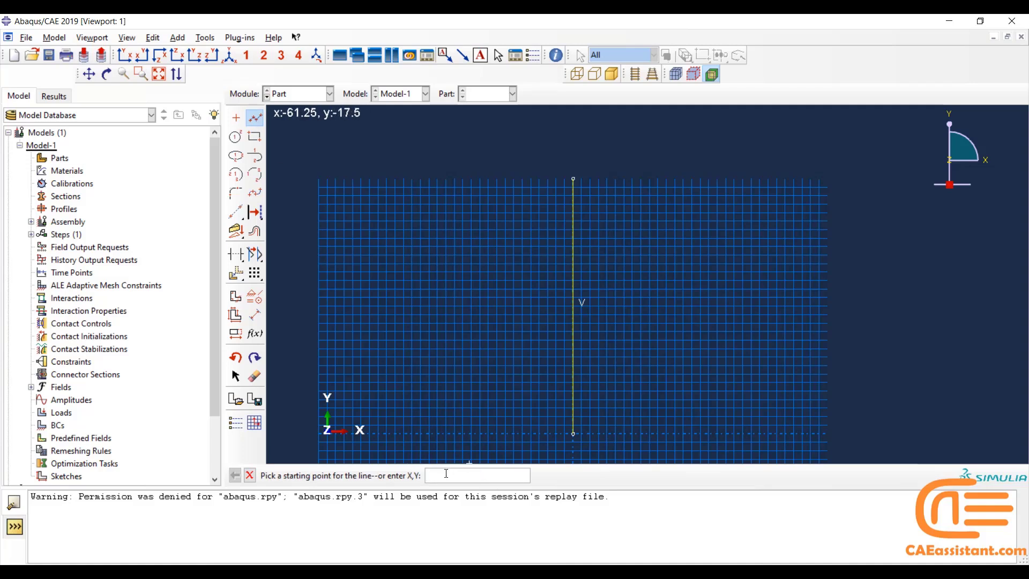
pyautogui.write('-61,-17')
pyautogui.press('Return')
pyautogui.write('75')
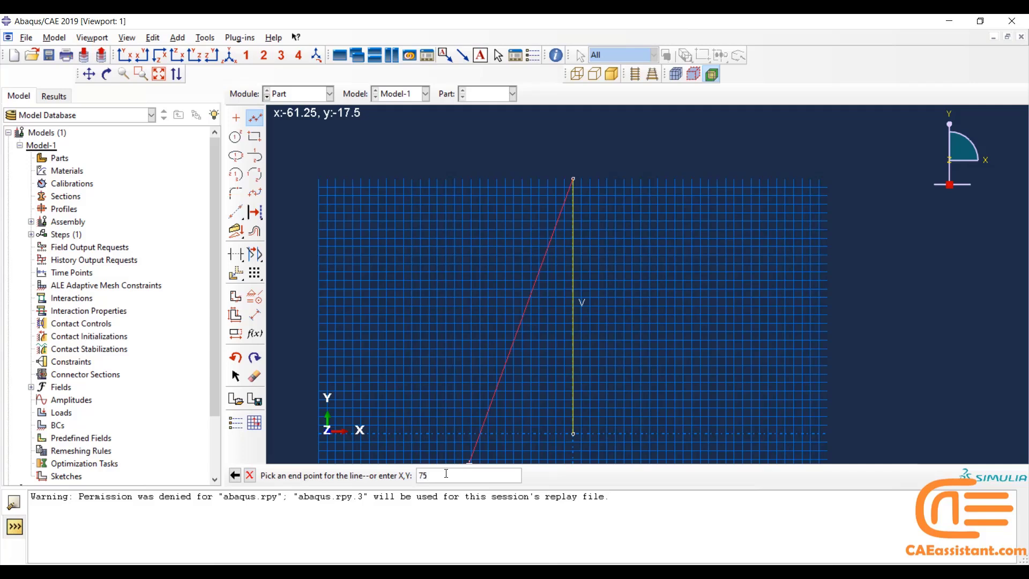
pyautogui.write(',1')
pyautogui.write('76')
pyautogui.press('Return')
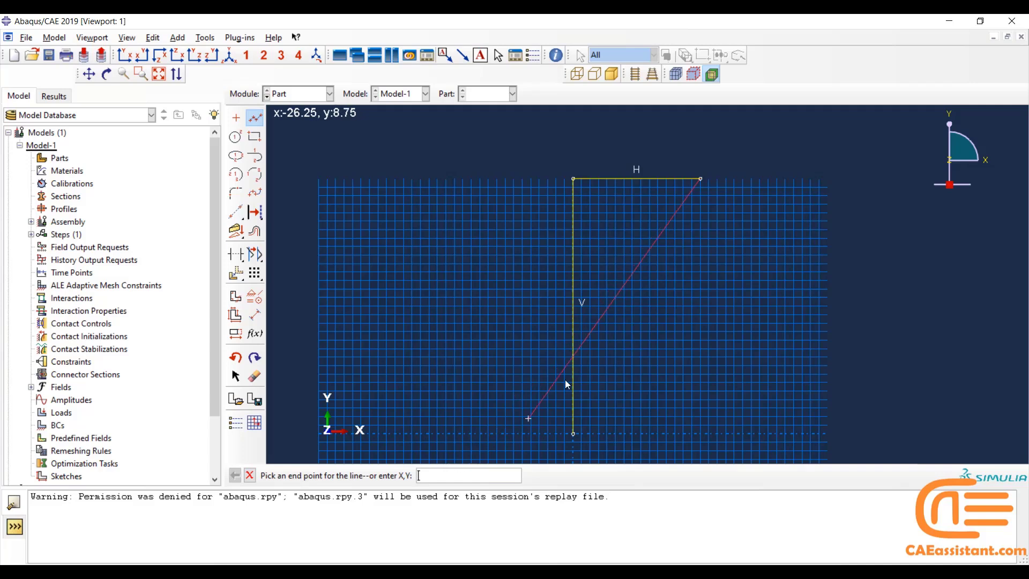
pyautogui.scroll(4, 702, 149)
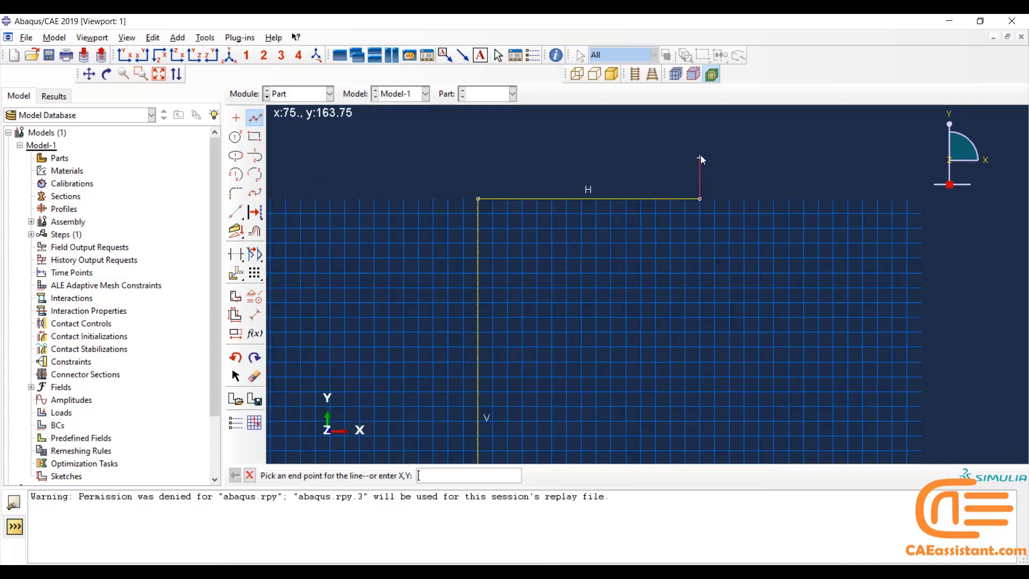
# - Add a short vertical segment at the horizontal line's right end and dimension it to 9
pyautogui.click(700, 155)
pyautogui.middleClick(700, 155)
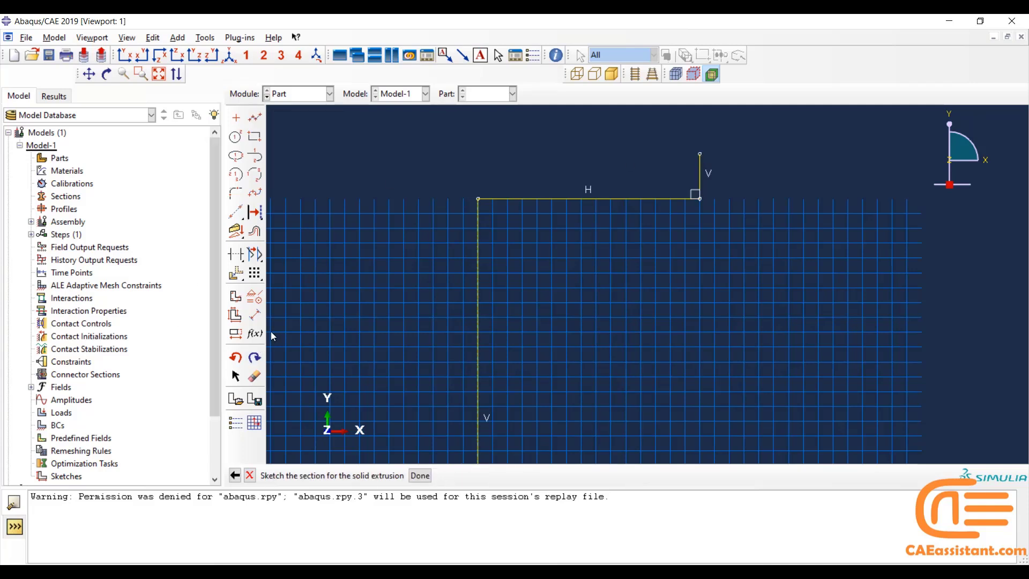
pyautogui.click(256, 313)
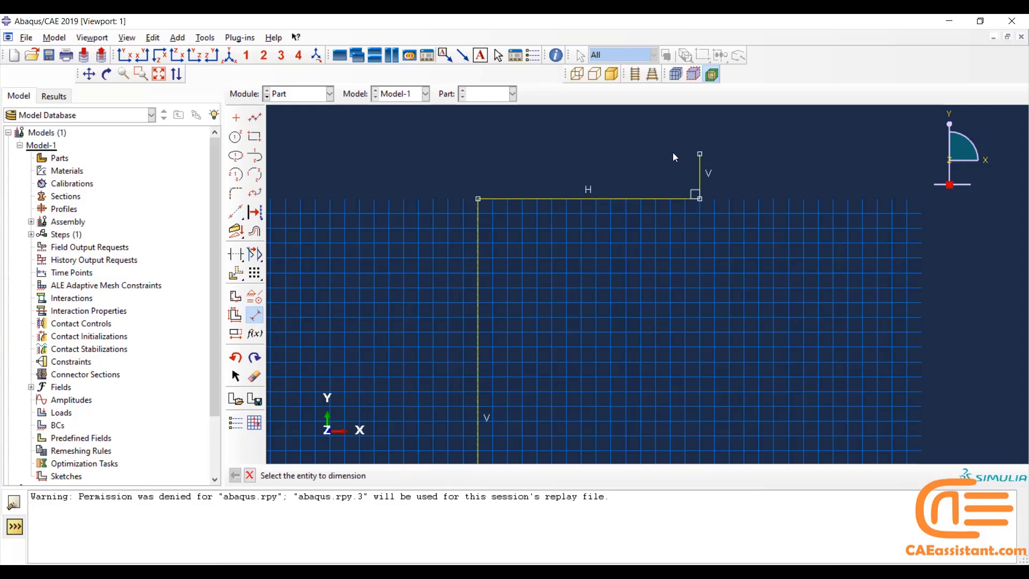
pyautogui.click(700, 168)
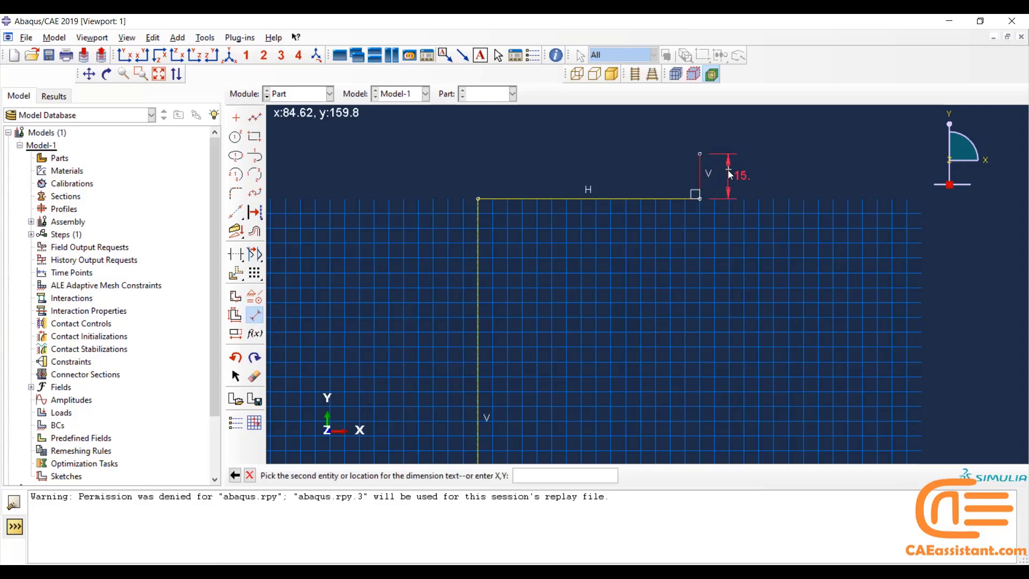
pyautogui.click(728, 171)
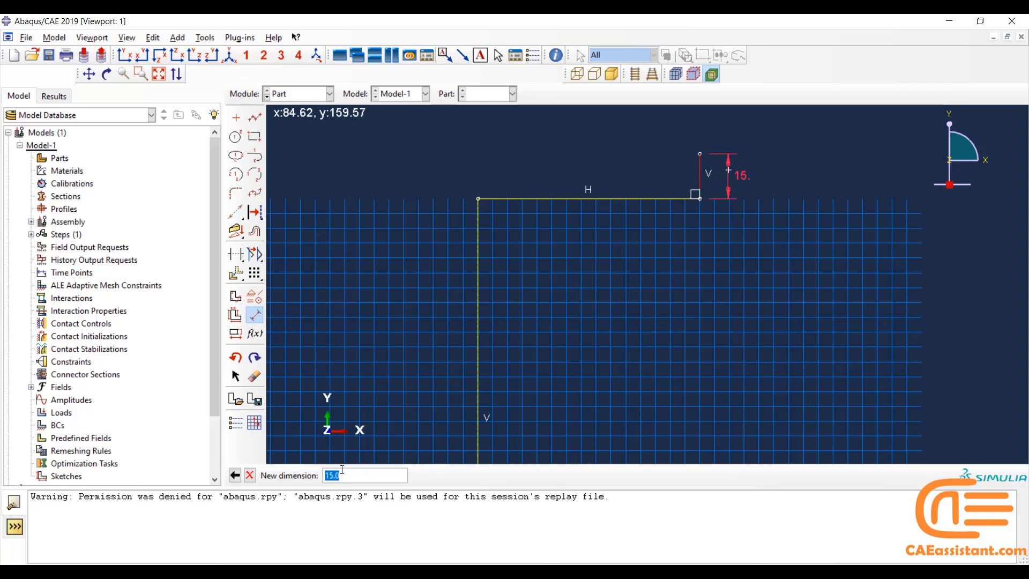
pyautogui.write('9')
pyautogui.press('Return')
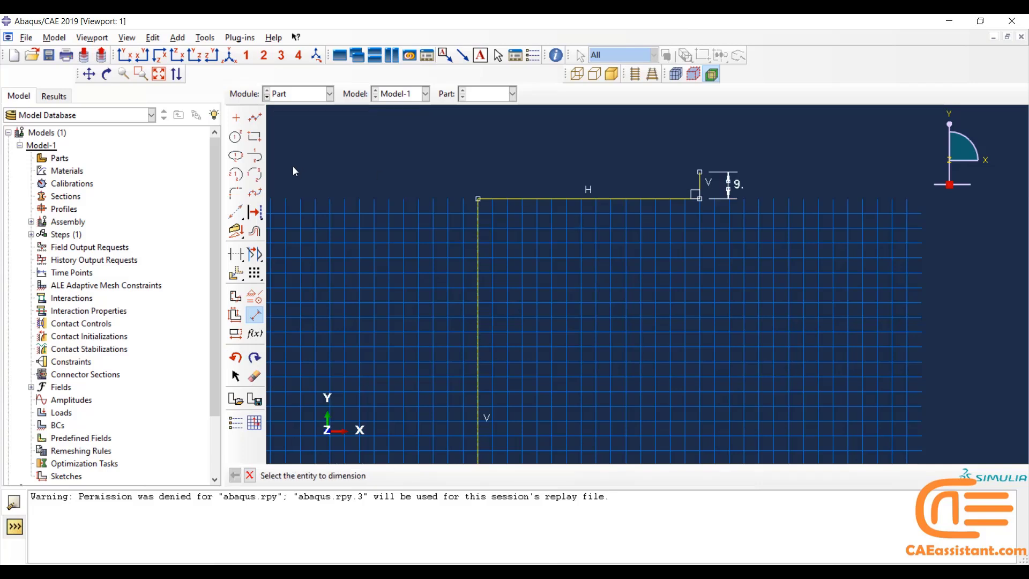
# - Copy the 75-unit horizontal line 9 units upward to form the flange's top edge
pyautogui.click(242, 278)
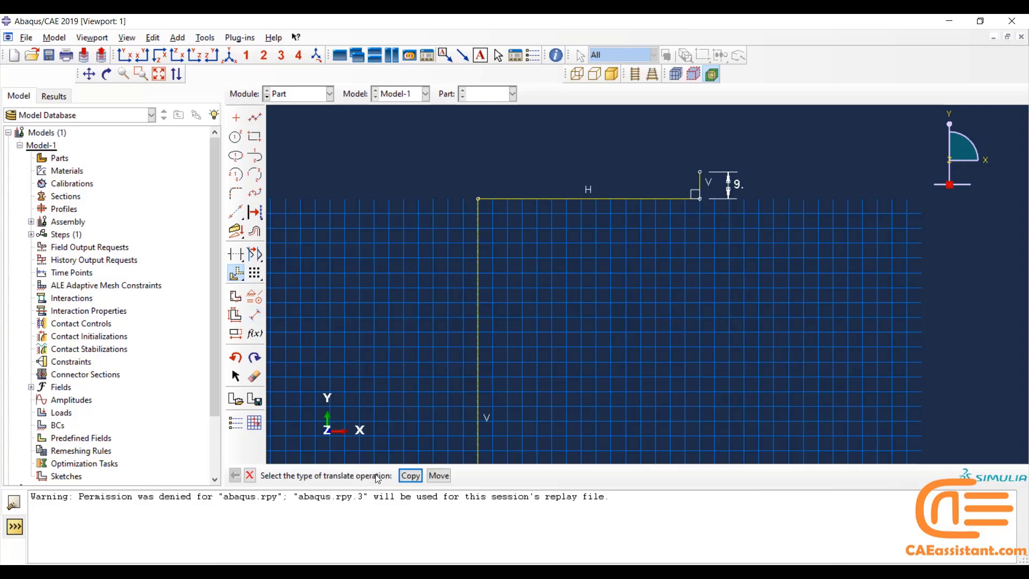
pyautogui.click(410, 476)
pyautogui.click(622, 201)
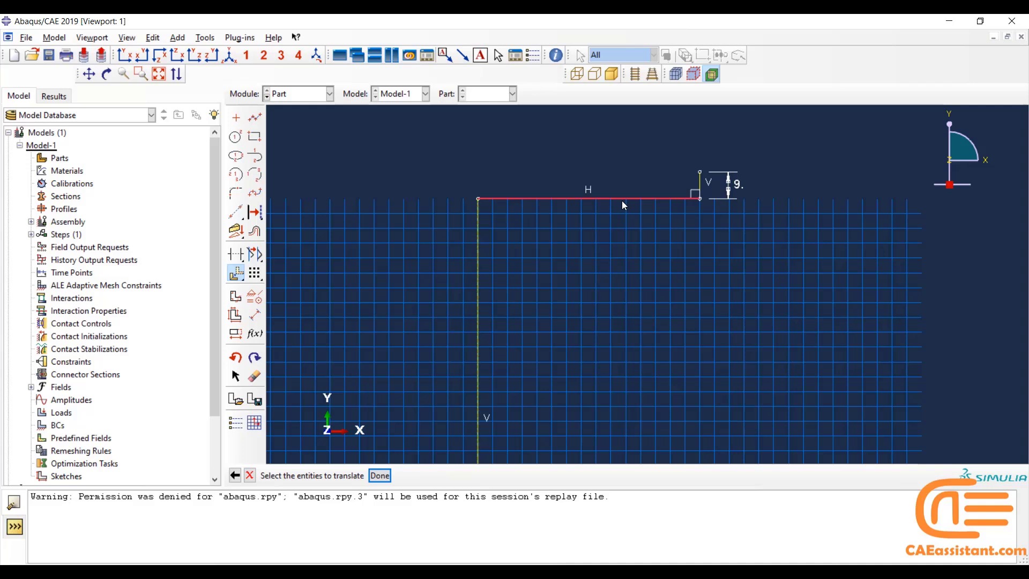
pyautogui.click(379, 475)
pyautogui.click(700, 198)
pyautogui.click(699, 172)
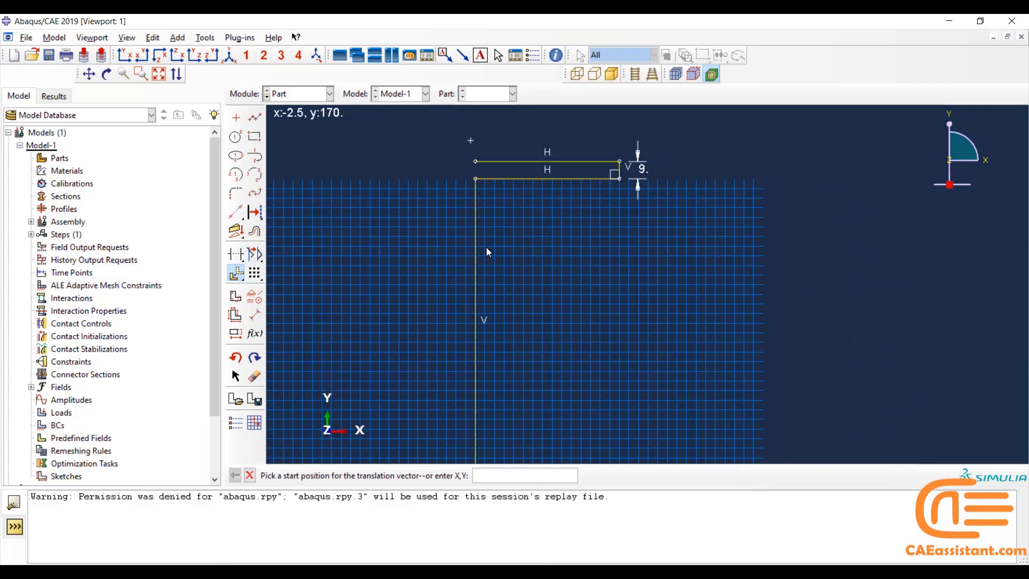
# - Copy the vertical web line 3 units to the right with Translate
pyautogui.click(234, 273)
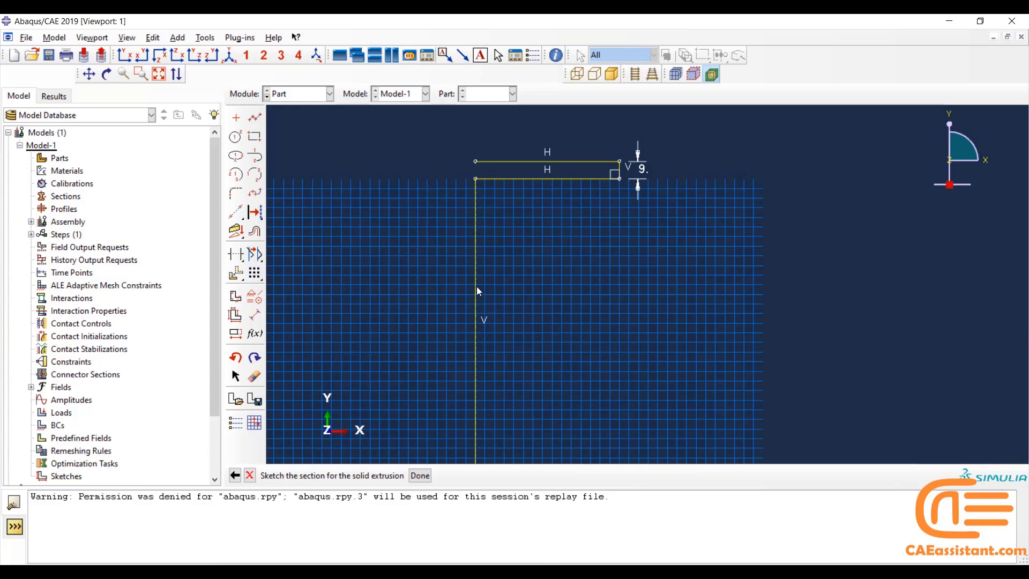
pyautogui.click(236, 274)
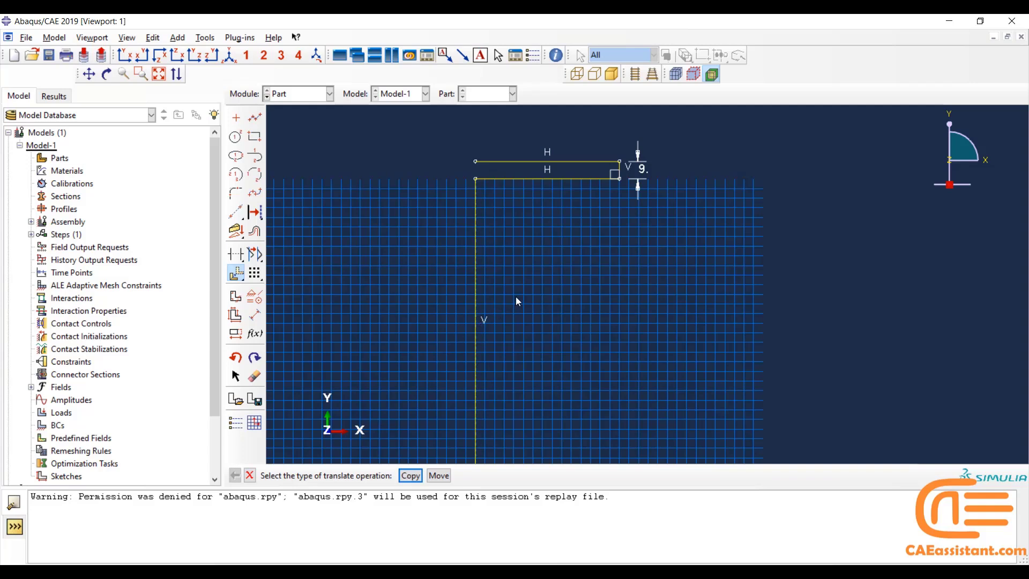
pyautogui.click(410, 476)
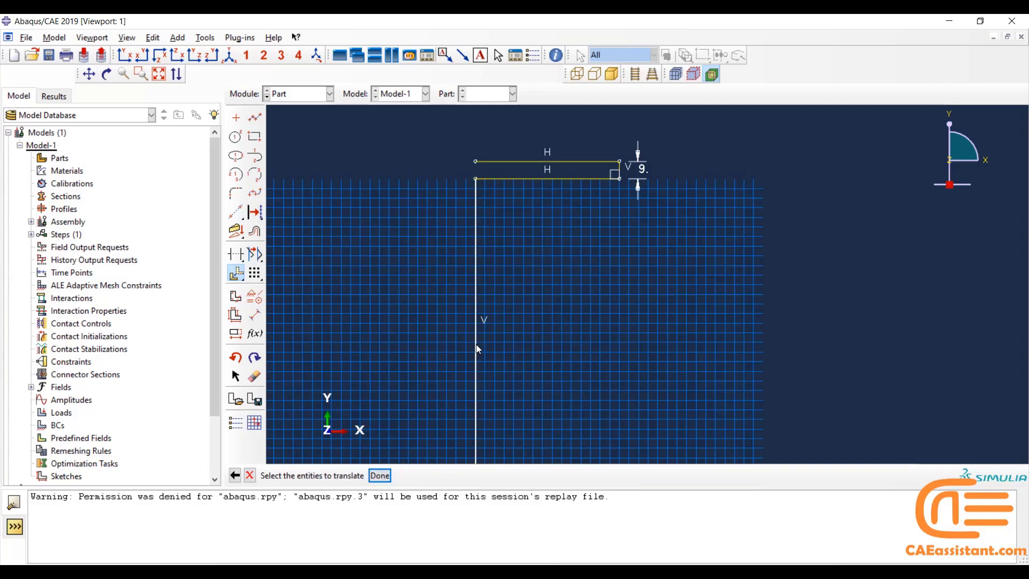
pyautogui.click(477, 348)
pyautogui.click(380, 475)
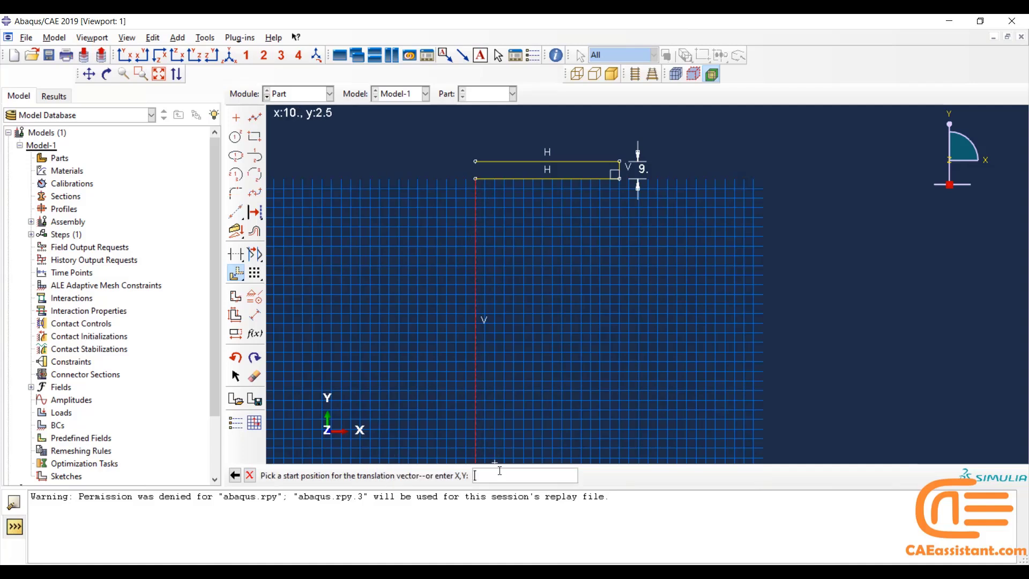
pyautogui.scroll(-2, 465, 332)
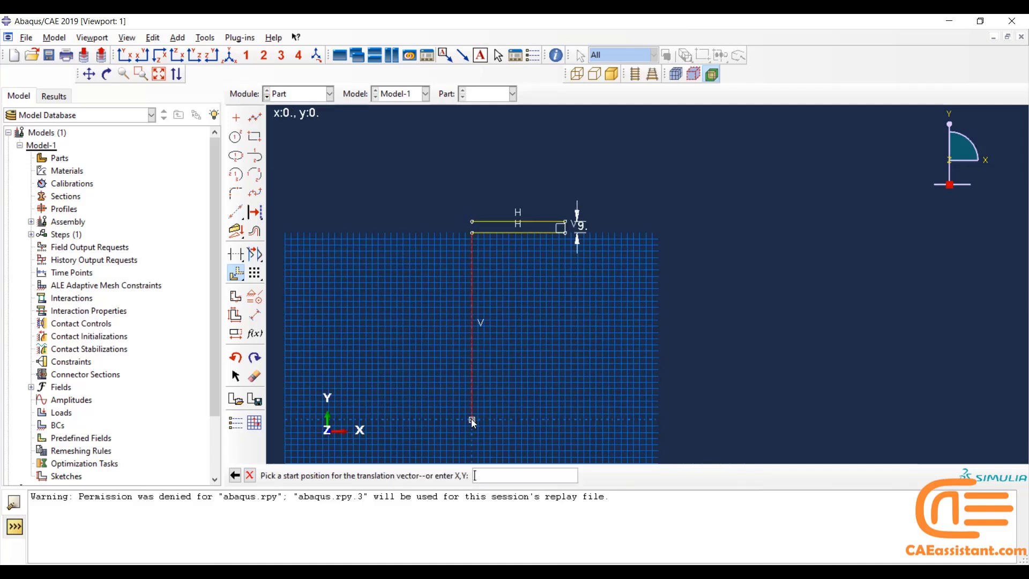
pyautogui.click(472, 419)
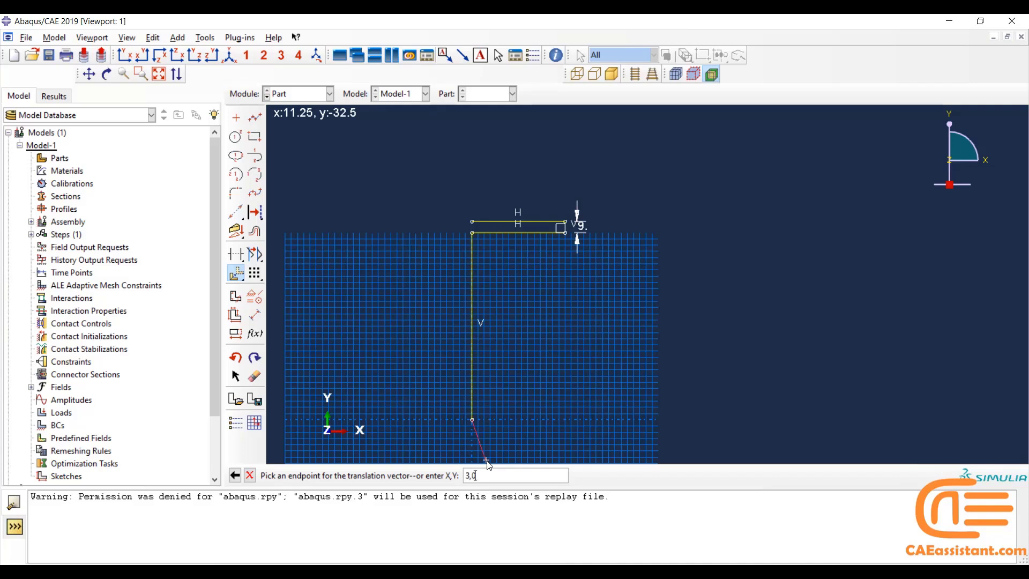
pyautogui.press('Return')
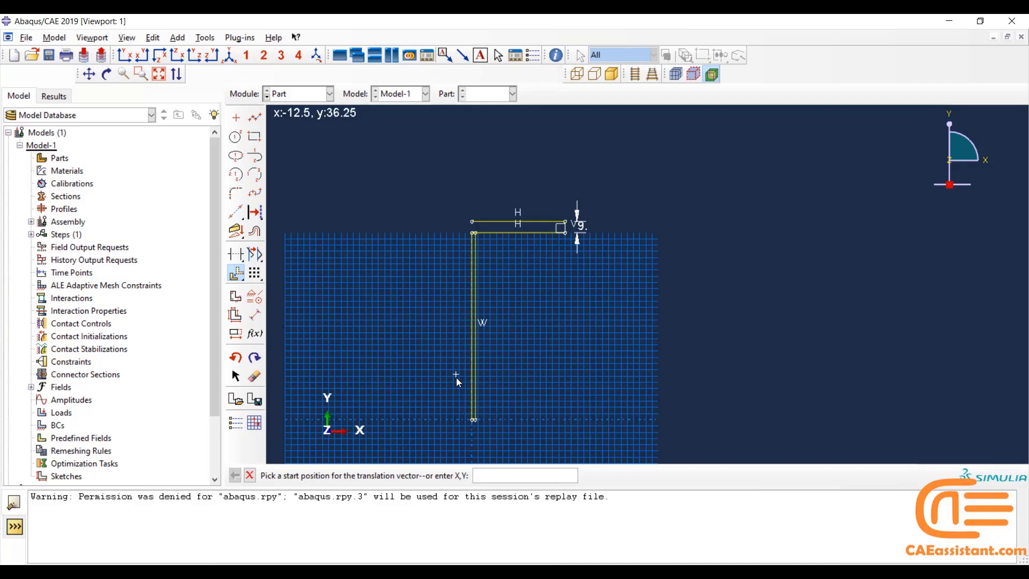
pyautogui.click(234, 280)
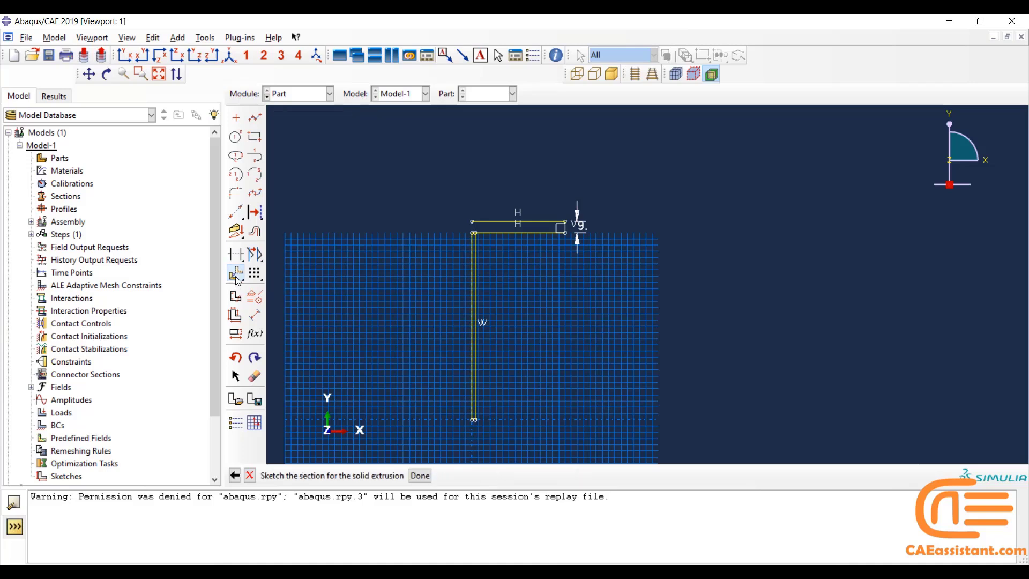
# - Copy the middle web line 3 units to the left using vector -3,0
pyautogui.click(237, 278)
pyautogui.click(413, 478)
pyautogui.scroll(-3, 460, 374)
pyautogui.click(478, 370)
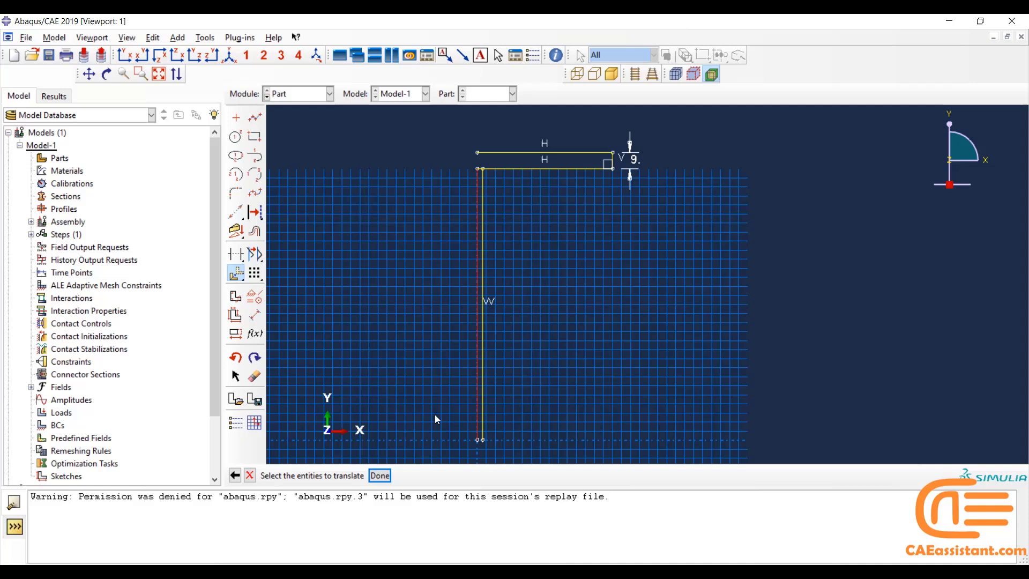
pyautogui.click(381, 474)
pyautogui.click(478, 441)
pyautogui.scroll(-1, 445, 441)
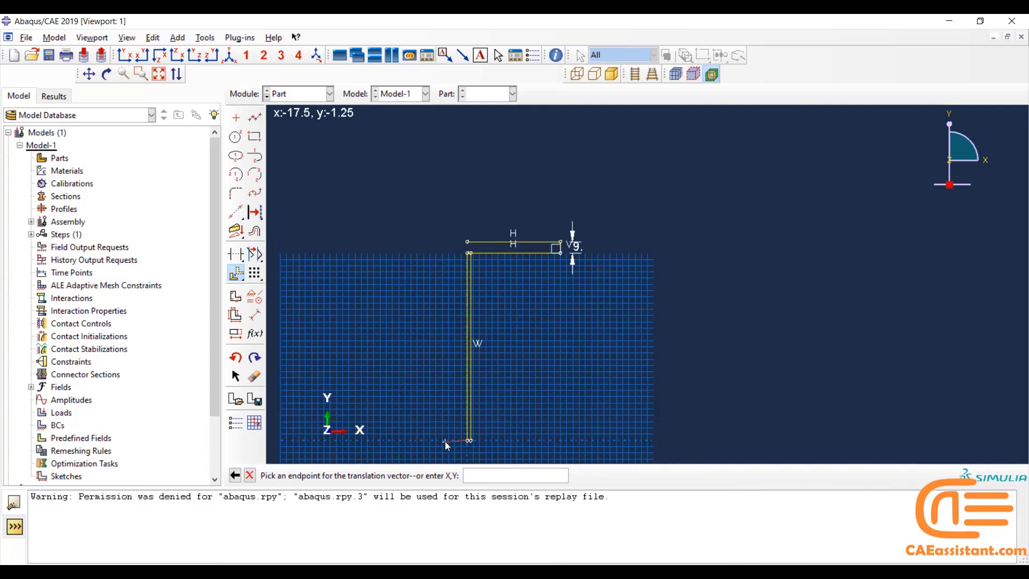
pyautogui.scroll(4, 445, 441)
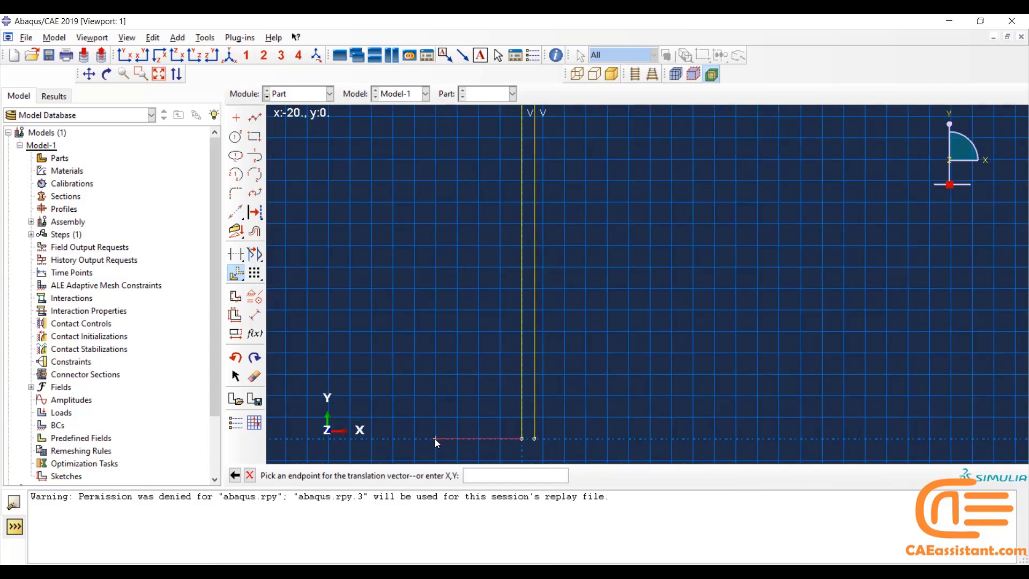
pyautogui.write('-3,0')
pyautogui.press('Return')
pyautogui.scroll(-2, 545, 195)
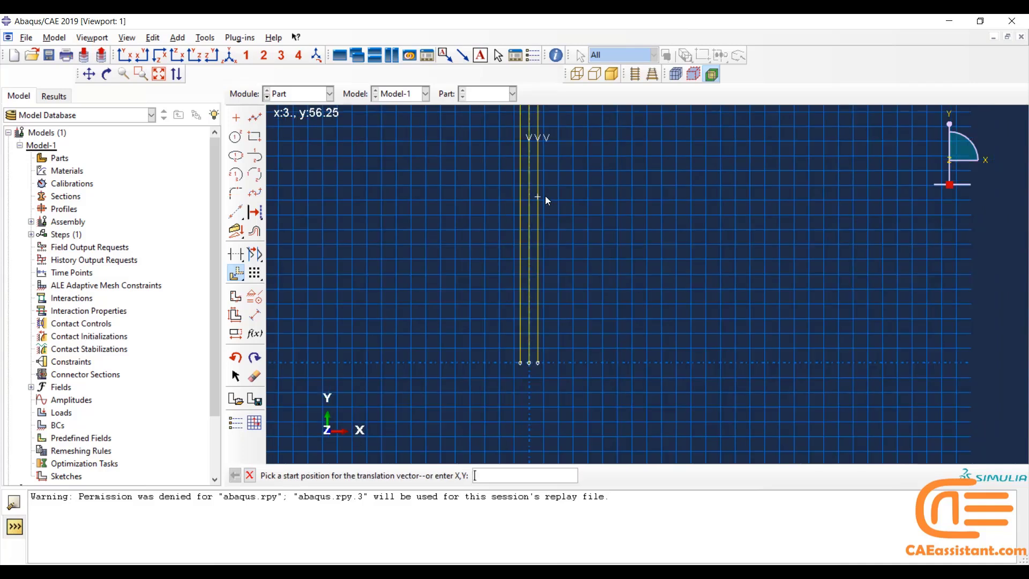
pyautogui.scroll(-5, 545, 203)
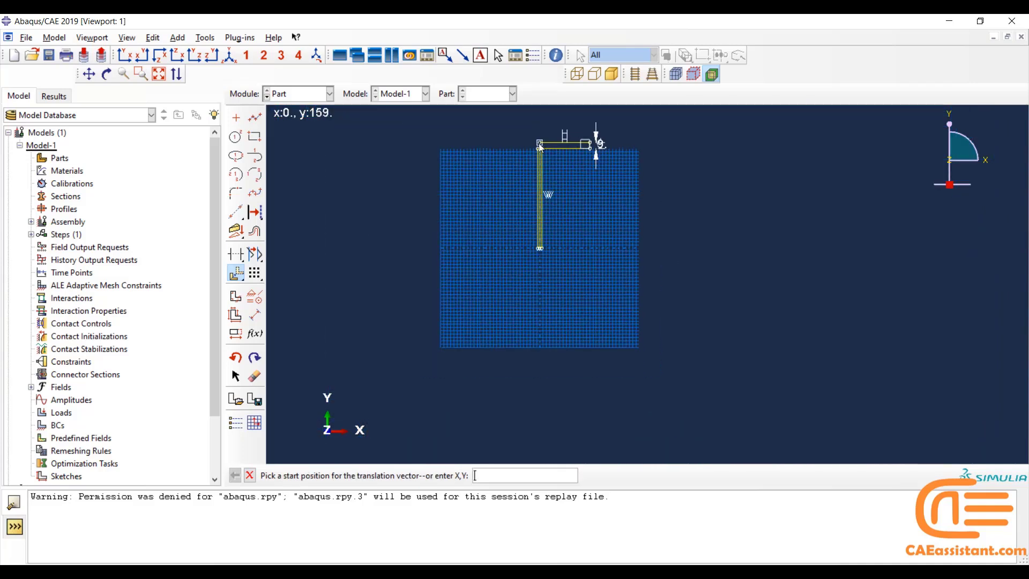
pyautogui.scroll(6, 540, 140)
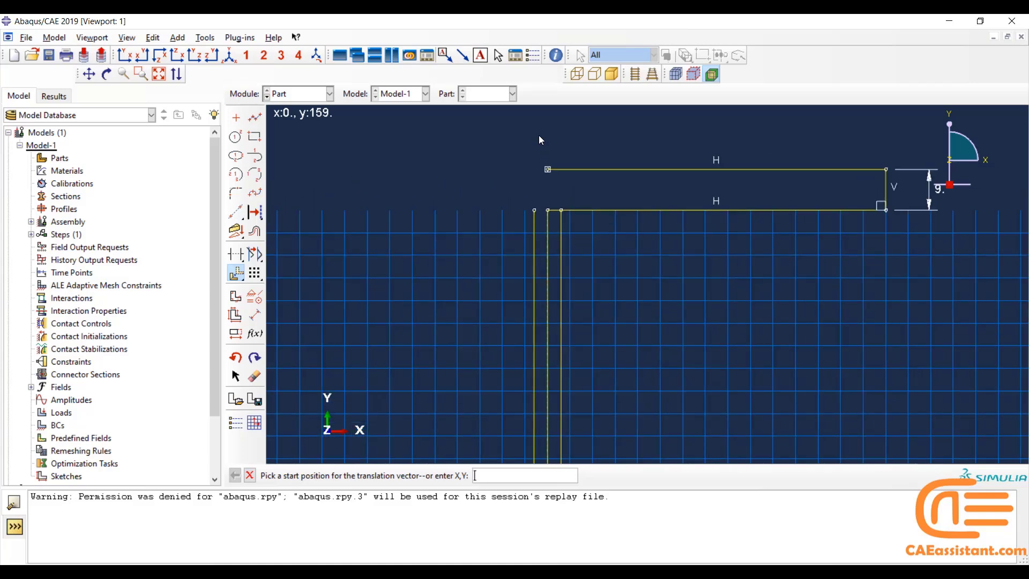
# - Mirror-copy the right-hand flange lines across the web centreline and finish the I-section sketch
pyautogui.click(244, 279)
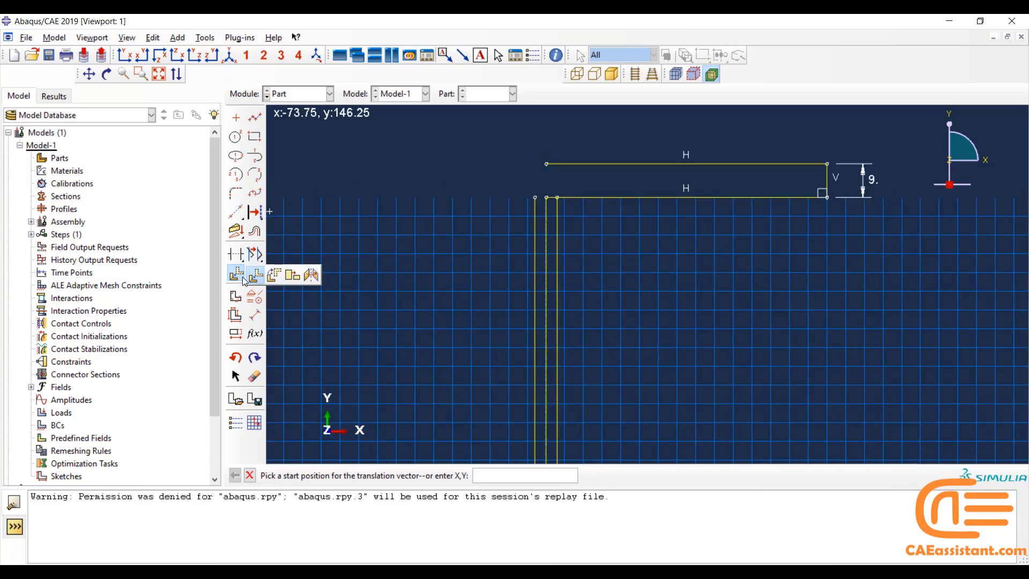
pyautogui.click(311, 275)
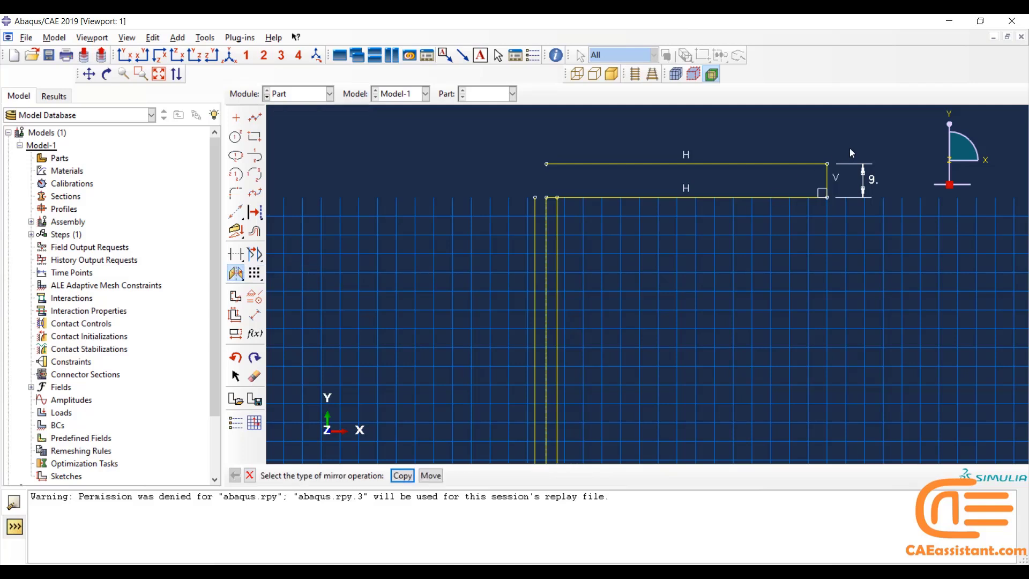
pyautogui.click(401, 475)
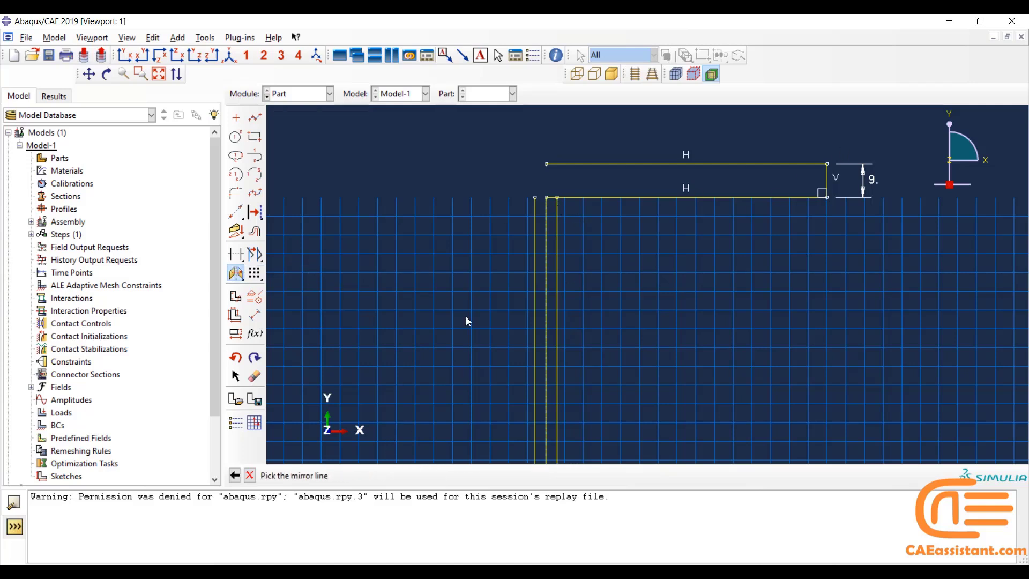
pyautogui.click(547, 216)
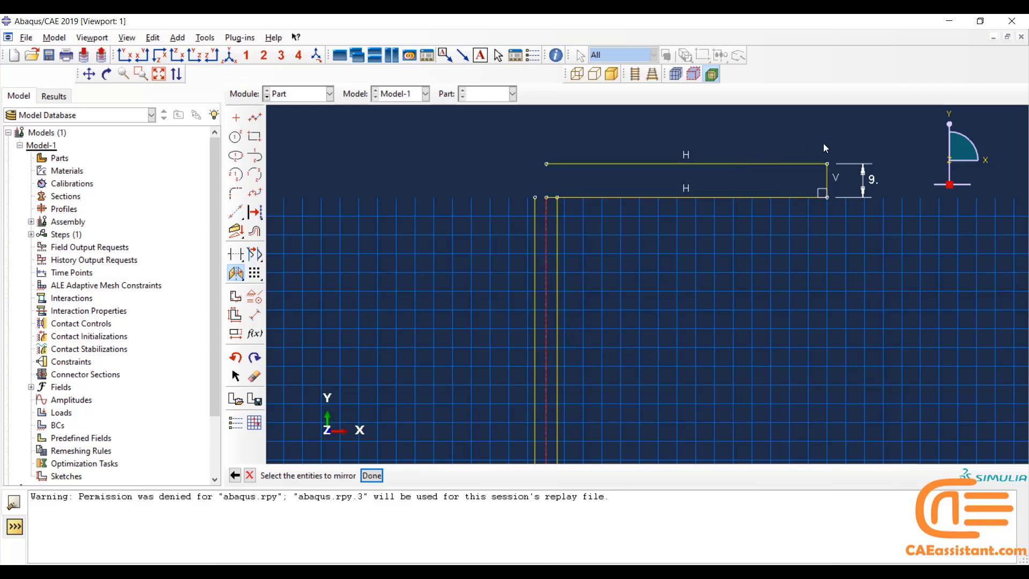
pyautogui.moveTo(837, 148); pyautogui.dragTo(765, 229)
pyautogui.click(371, 475)
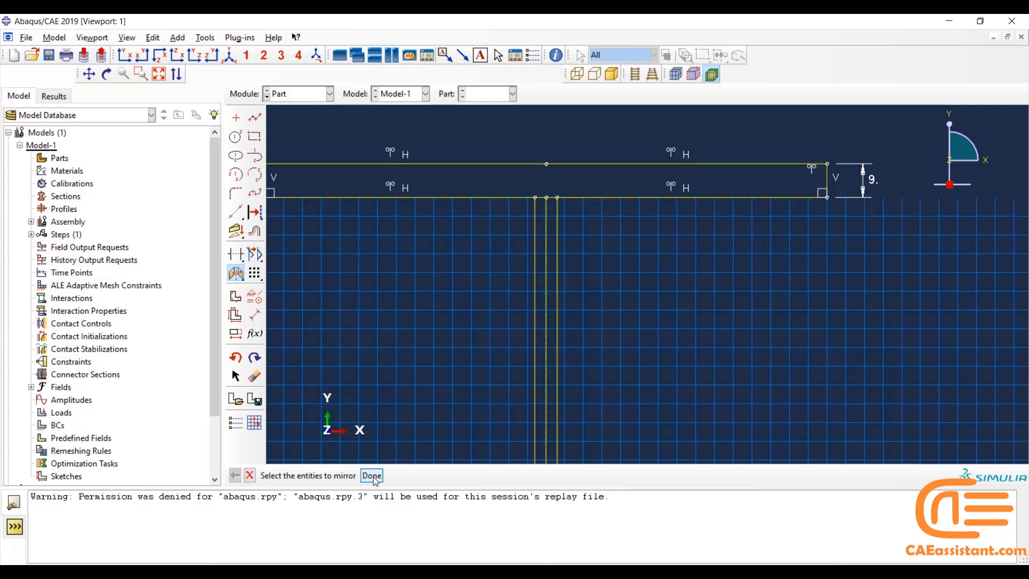
pyautogui.scroll(-2, 461, 277)
pyautogui.scroll(-1, 461, 277)
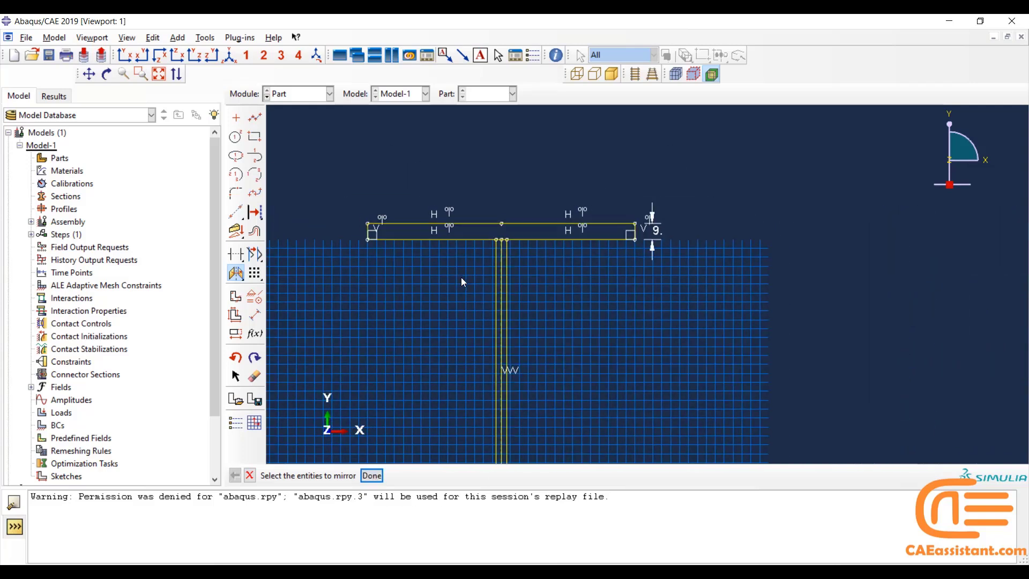
pyautogui.scroll(-1, 461, 278)
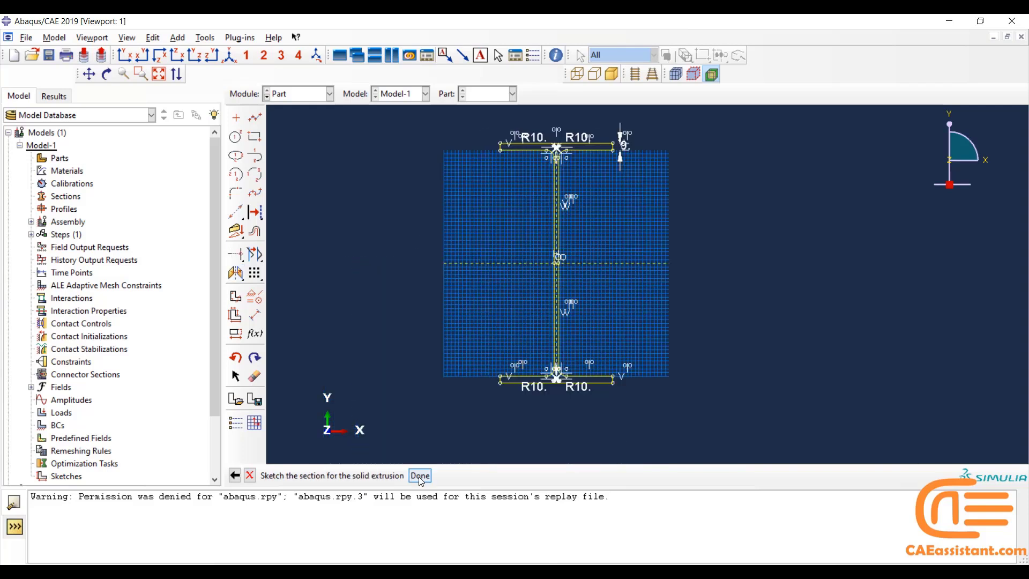
pyautogui.click(484, 476)
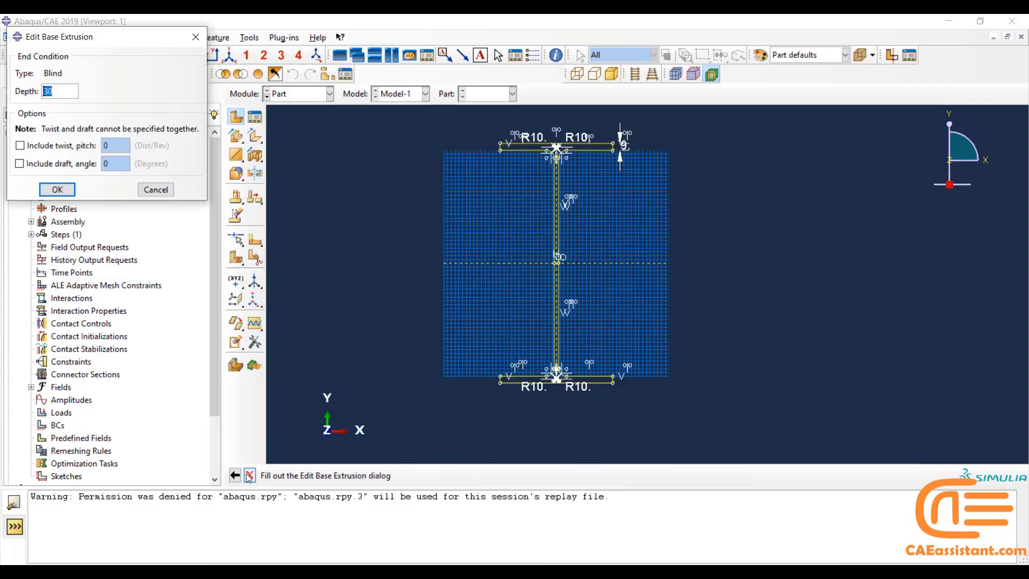
# - Extrude the I-section to a depth of 1310 to create the solid part Part-1
pyautogui.click(61, 91)
pyautogui.moveTo(86, 38); pyautogui.dragTo(326, 133)
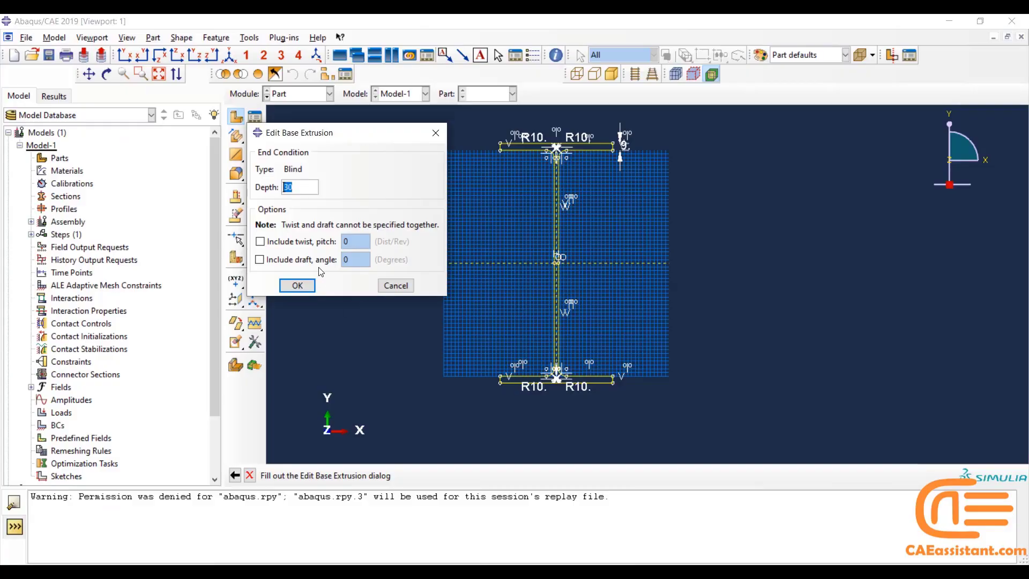
pyautogui.write('131')
pyautogui.click(305, 284)
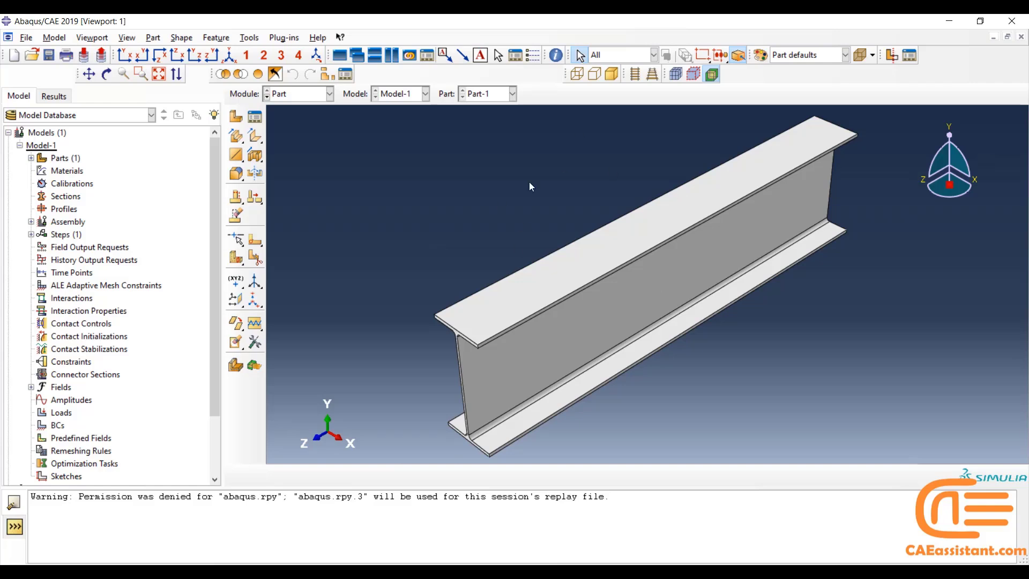
# - Open the Save Model Database As dialog and close it without saving
pyautogui.click(49, 56)
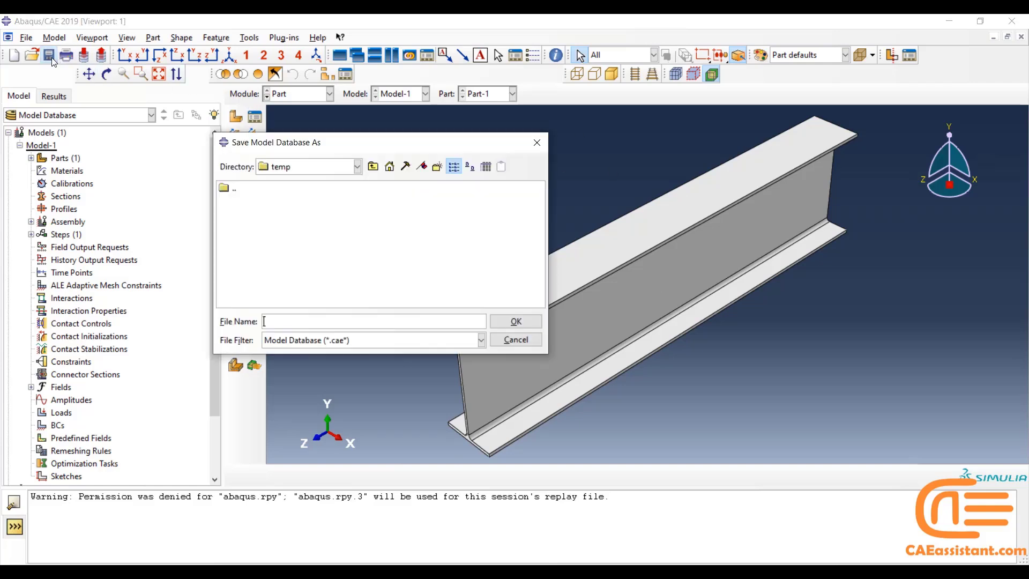
pyautogui.click(537, 143)
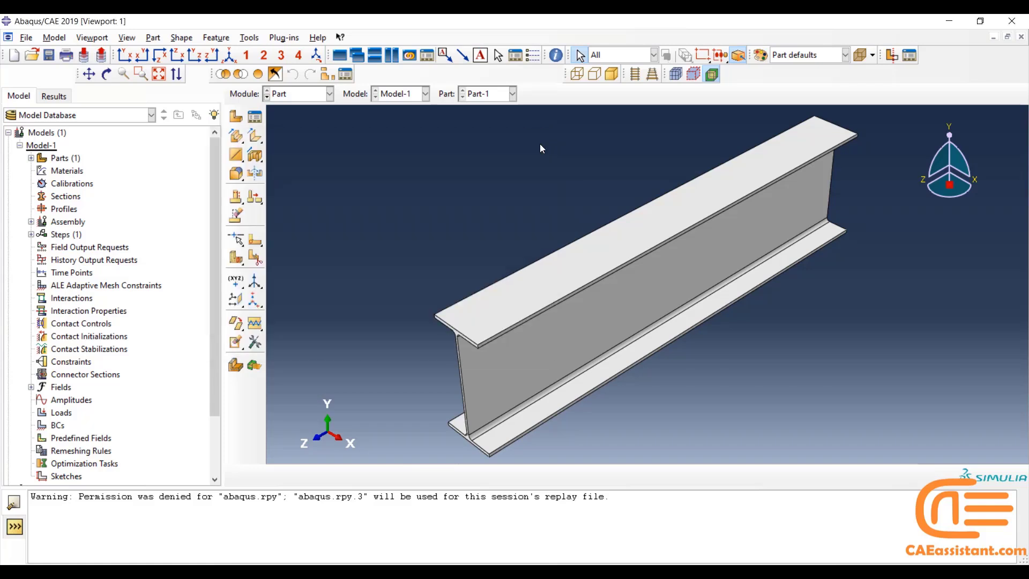
pyautogui.scroll(-3, 608, 275)
pyautogui.scroll(3, 853, 218)
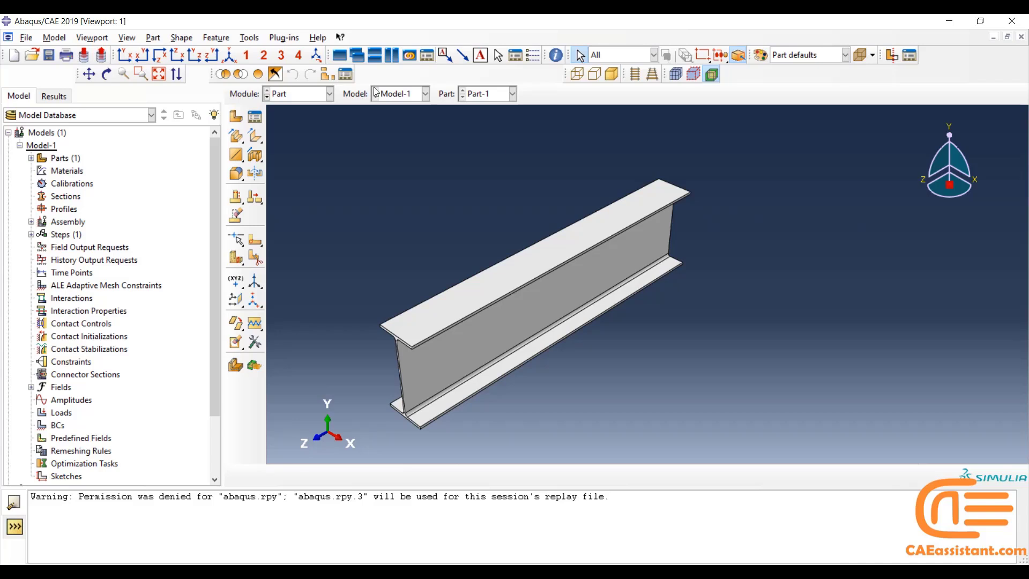
# - In the Property module, create Material-1 with a mass density of 7850
pyautogui.click(304, 98)
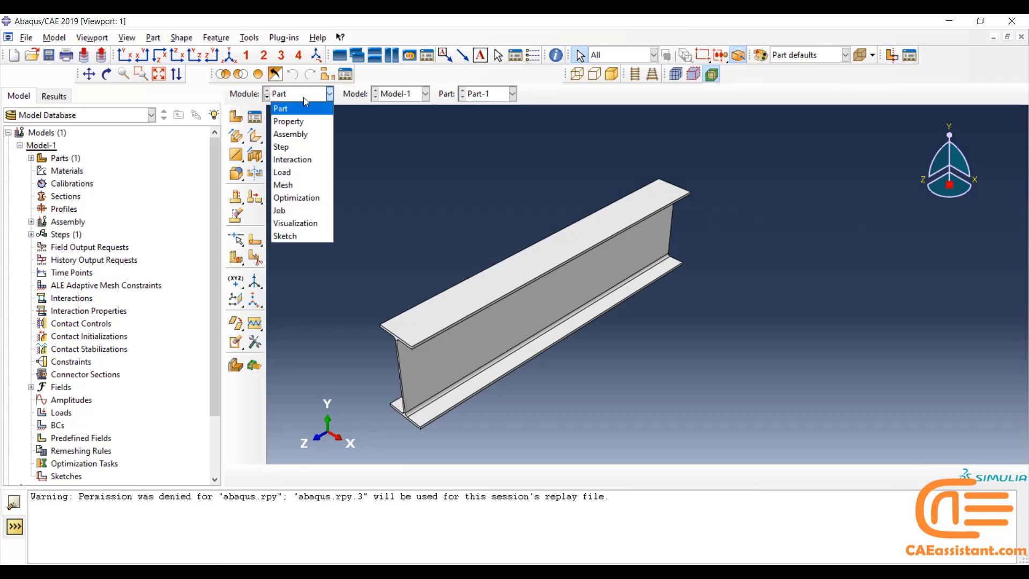
pyautogui.click(313, 123)
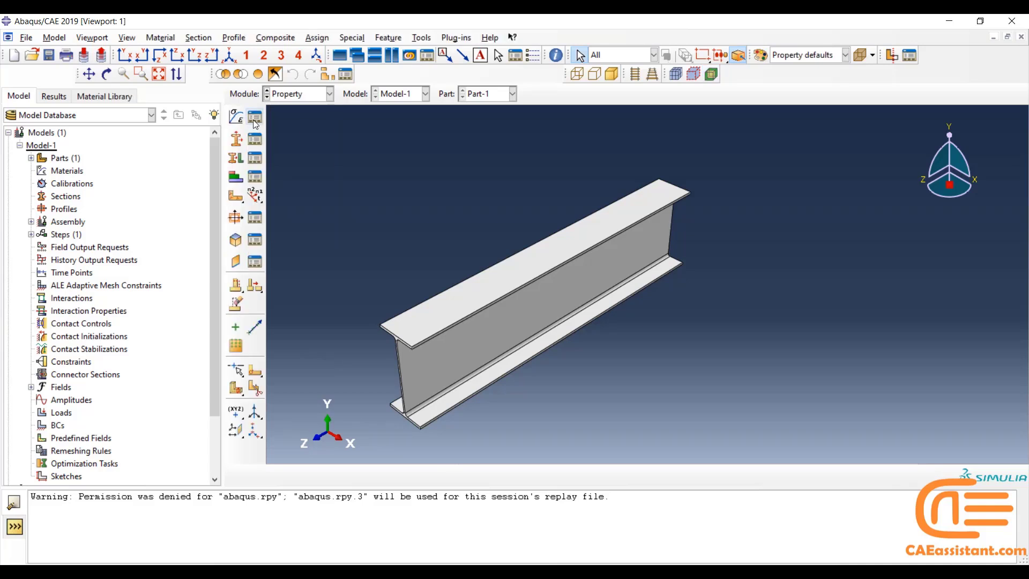
pyautogui.click(236, 117)
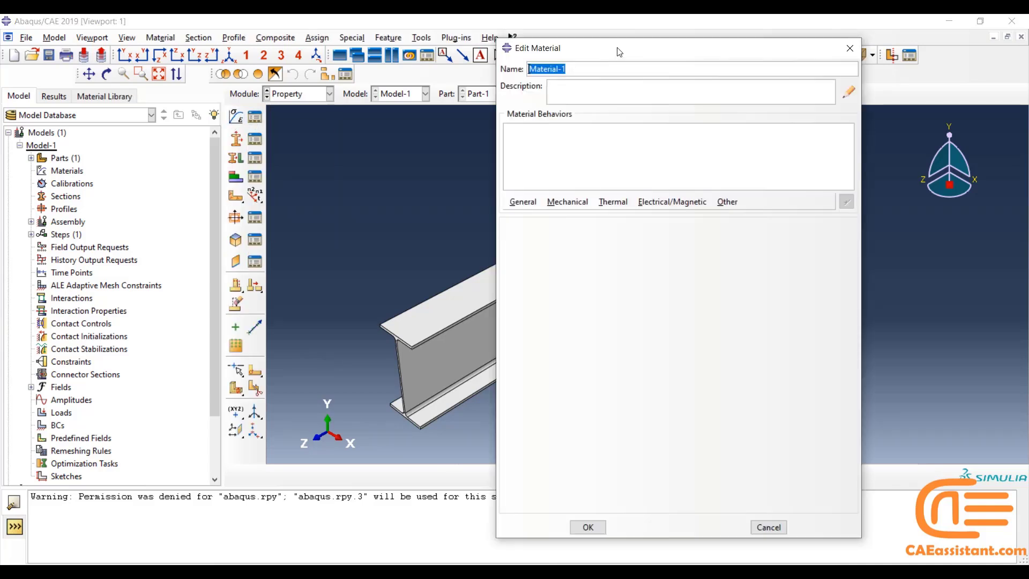
pyautogui.moveTo(617, 51); pyautogui.dragTo(703, 63)
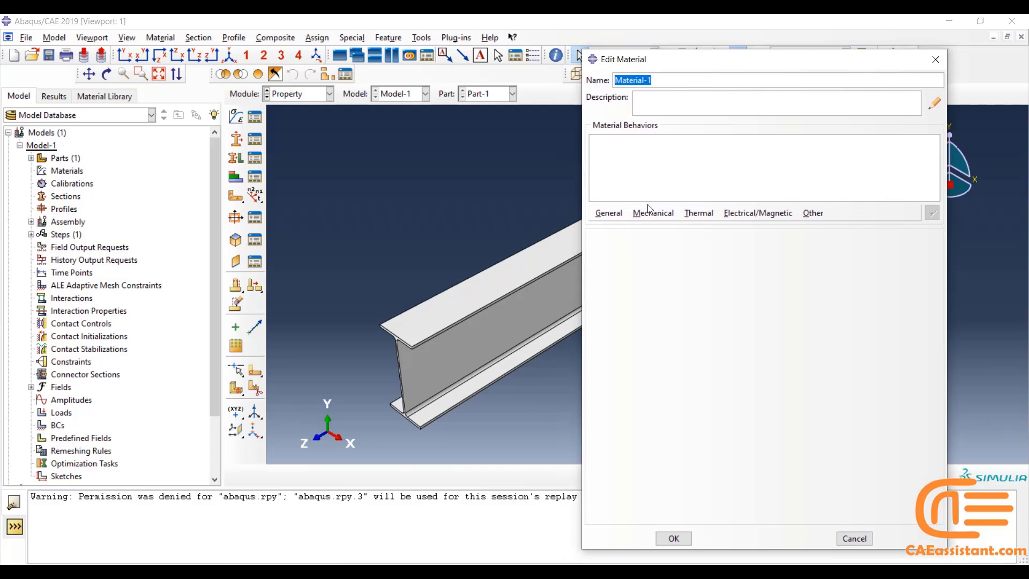
pyautogui.click(608, 212)
pyautogui.click(621, 228)
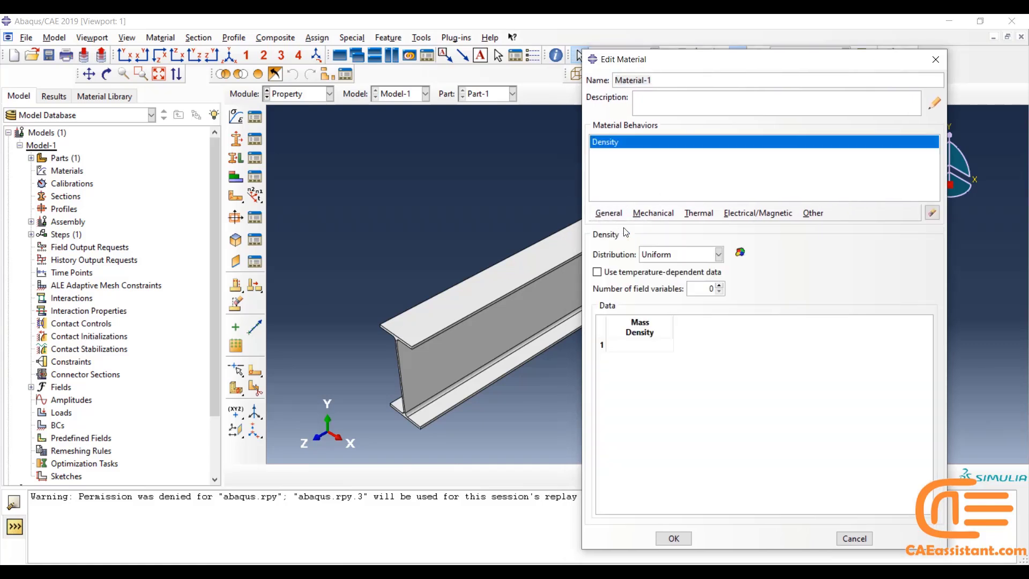
pyautogui.click(643, 346)
pyautogui.write('7850')
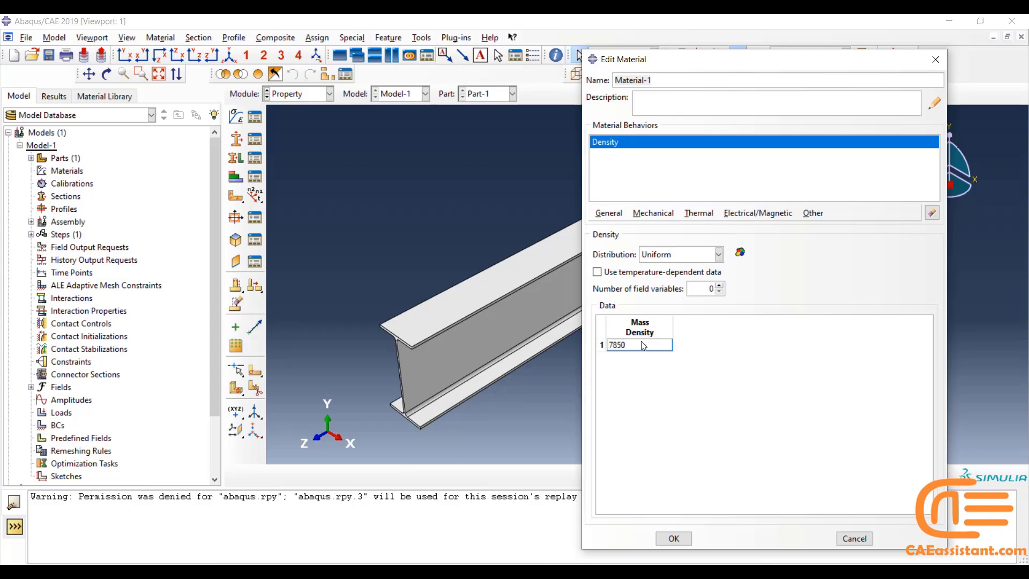
pyautogui.click(608, 213)
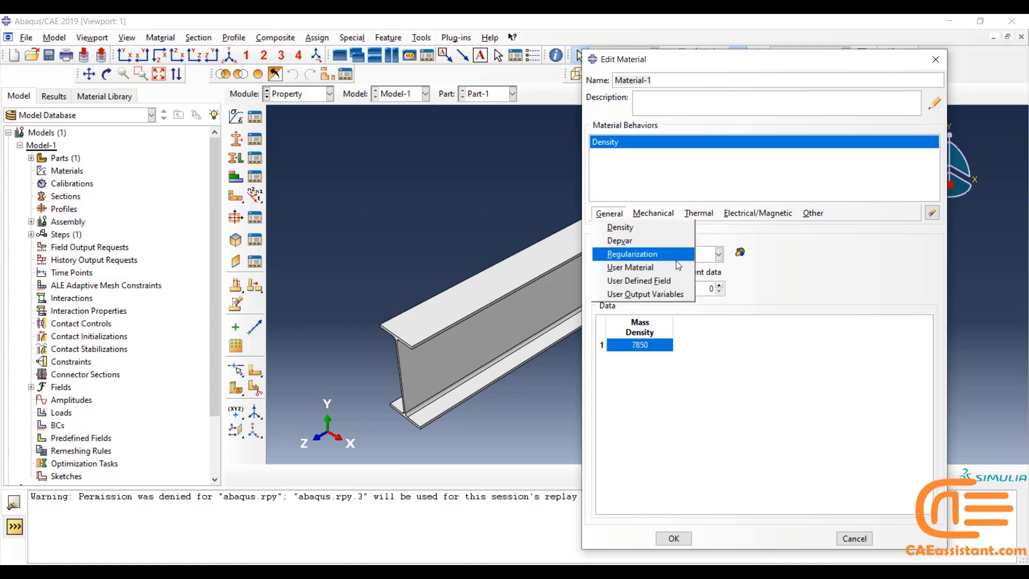
# - Add elastic behaviour to Material-1 with Young's modulus 200000 and Poisson's ratio 0.3
pyautogui.click(653, 213)
pyautogui.moveTo(664, 229)
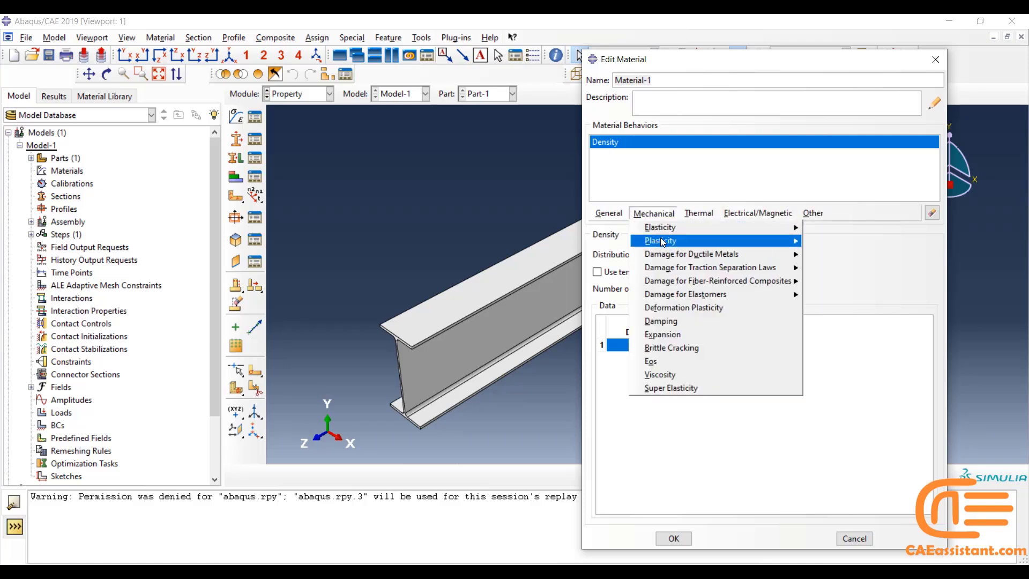
pyautogui.moveTo(666, 255)
pyautogui.click(815, 229)
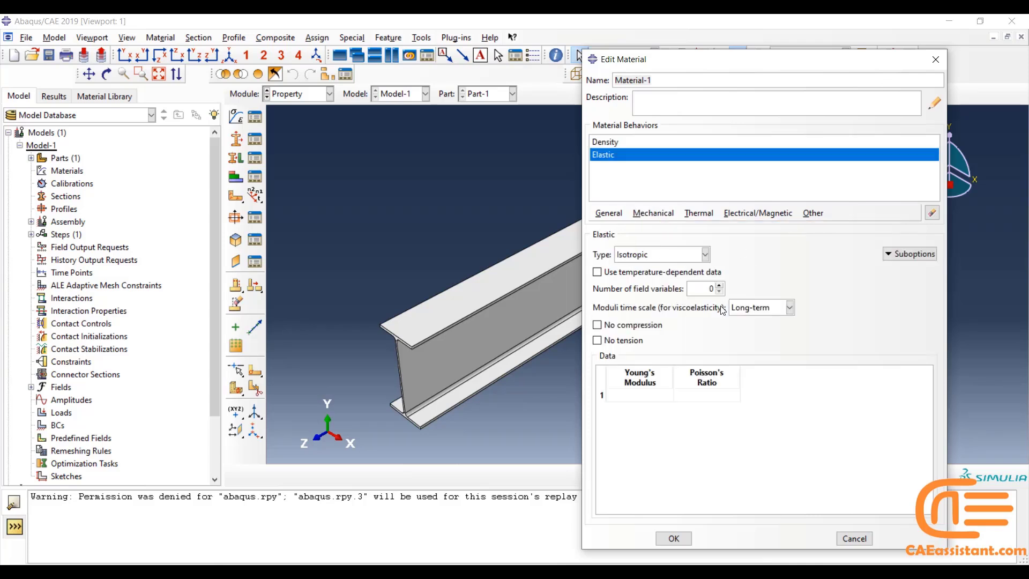
pyautogui.click(653, 396)
pyautogui.write('200000')
pyautogui.click(713, 395)
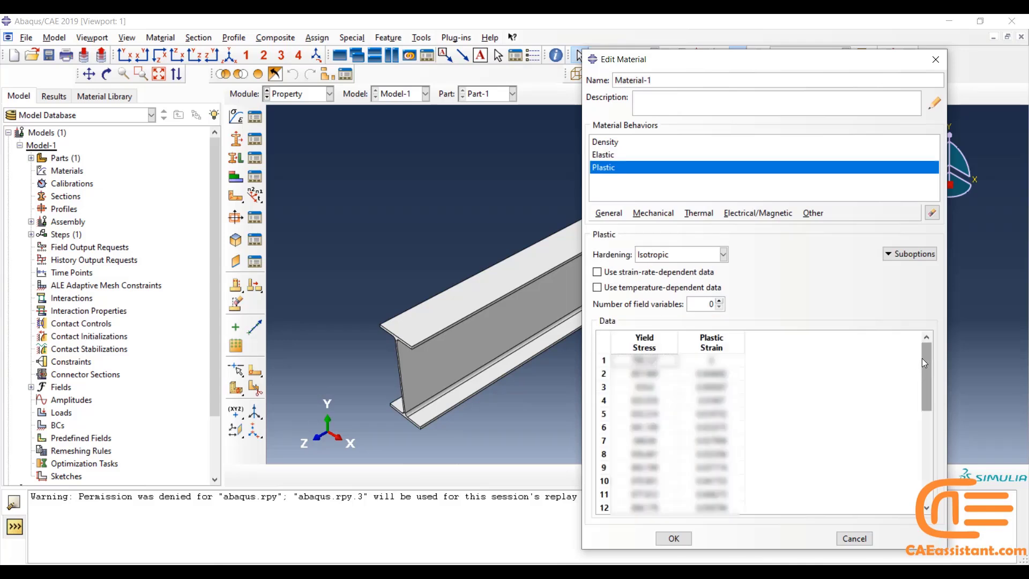
pyautogui.moveTo(921, 373); pyautogui.dragTo(922, 462)
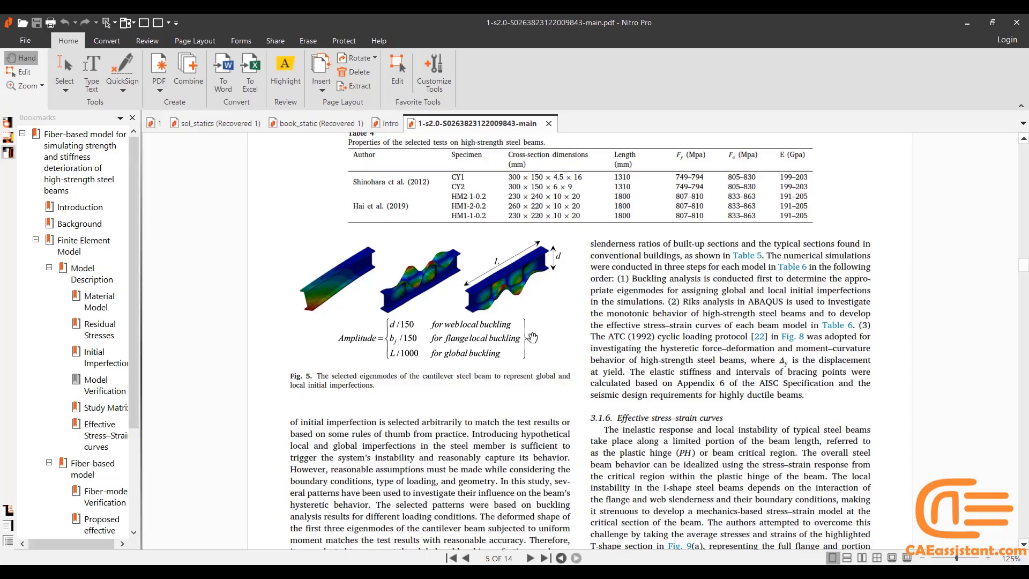
# - Scroll up to page 4 to view the Fig. 2 stress–strain curves and Table 3
pyautogui.scroll(10, 532, 337)
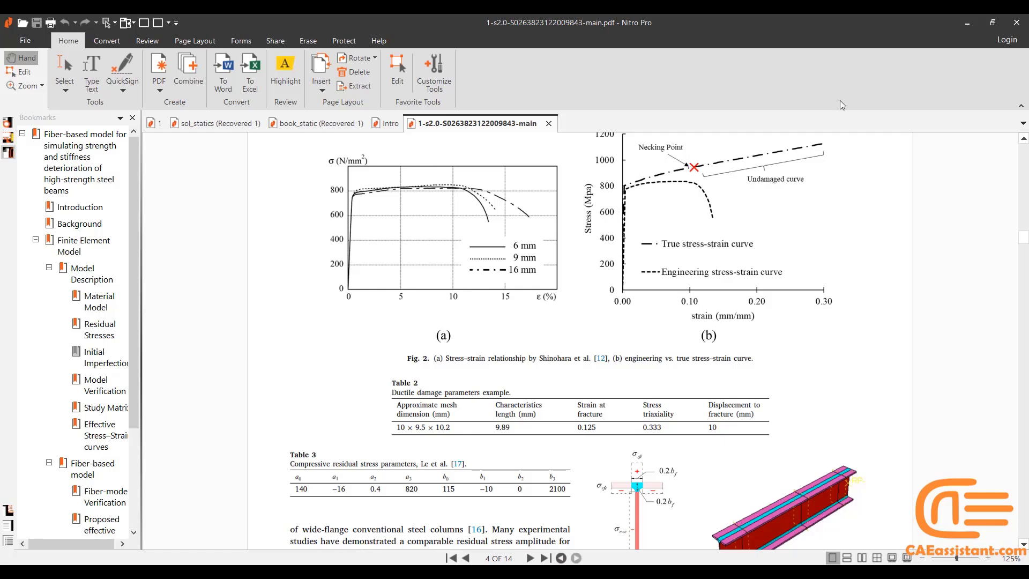
# - Back in Abaqus, save Material-1 and begin creating the beam section
pyautogui.moveTo(733, 571)
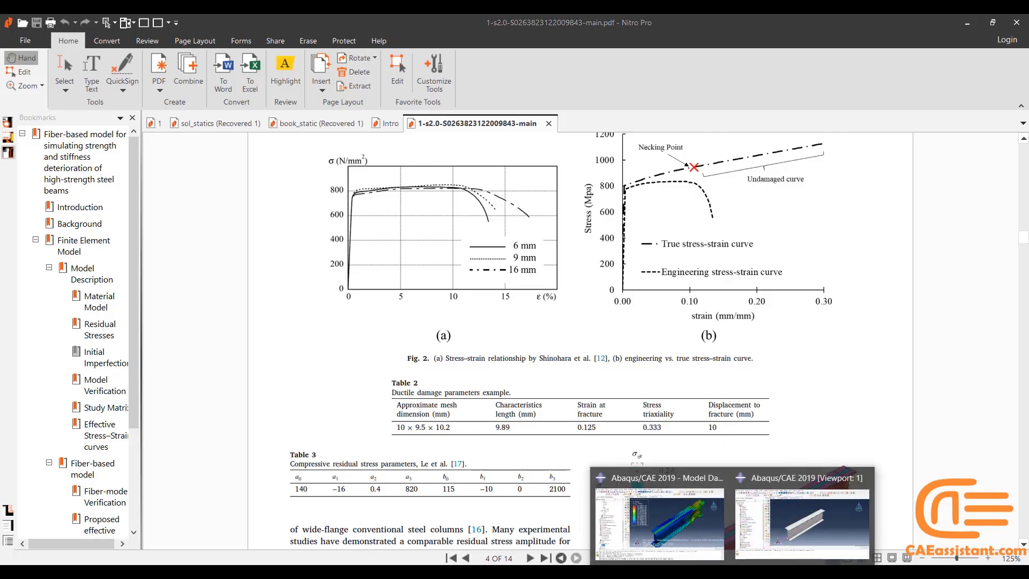
pyautogui.click(766, 545)
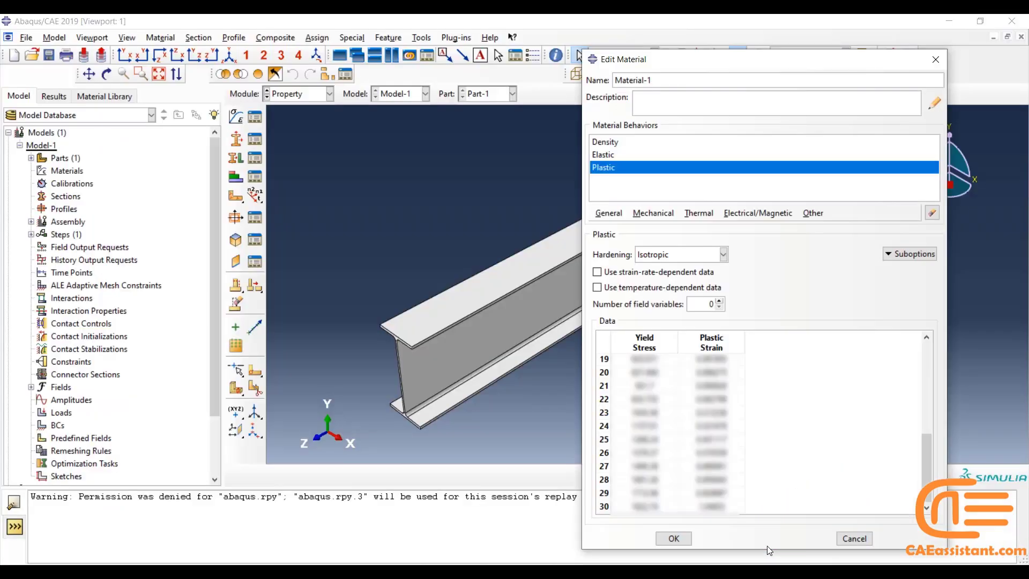
pyautogui.click(675, 538)
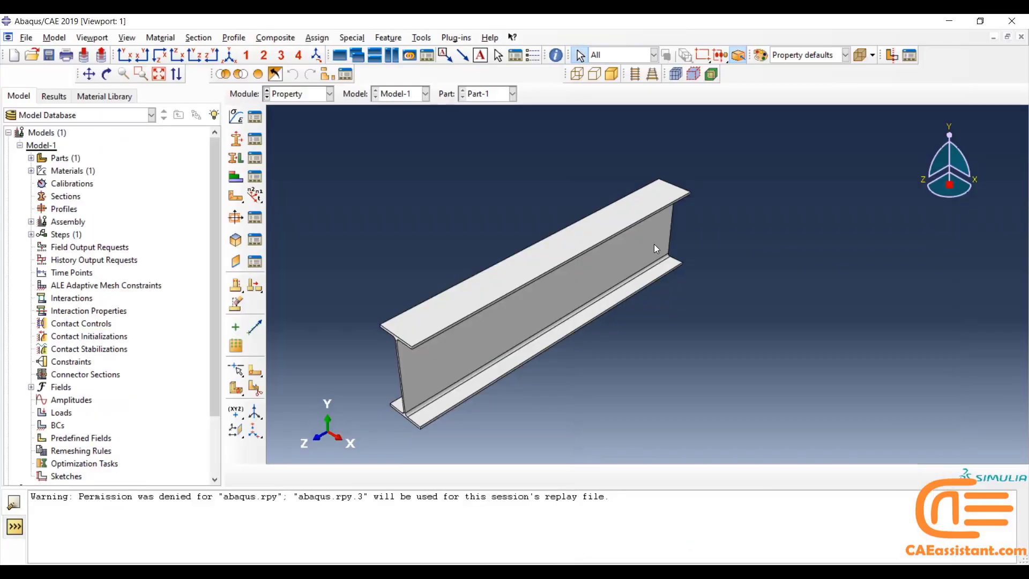
pyautogui.click(236, 140)
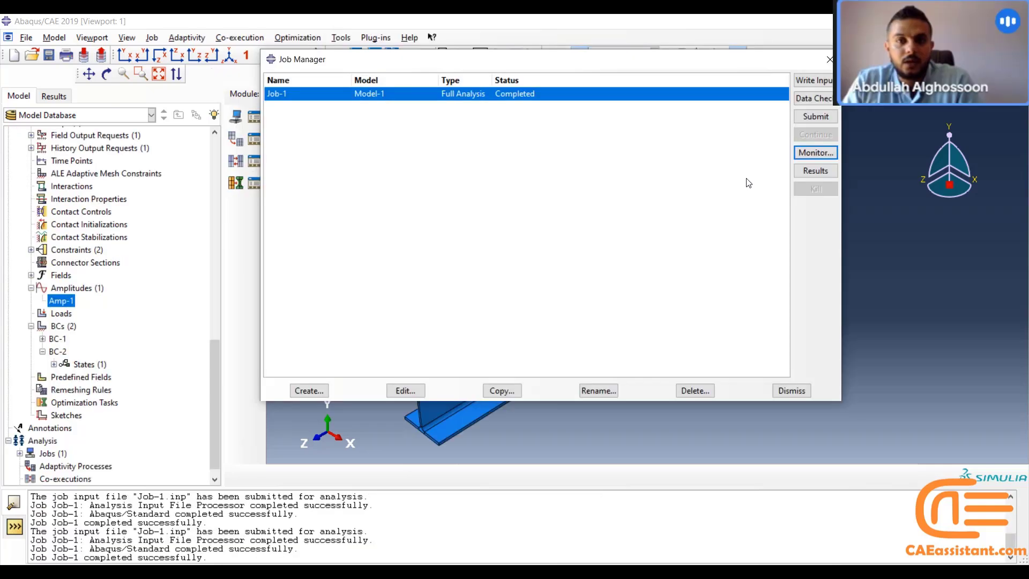
# - Open the Job-1 results and plot the S, Mises contour on the deformed beam
pyautogui.click(822, 172)
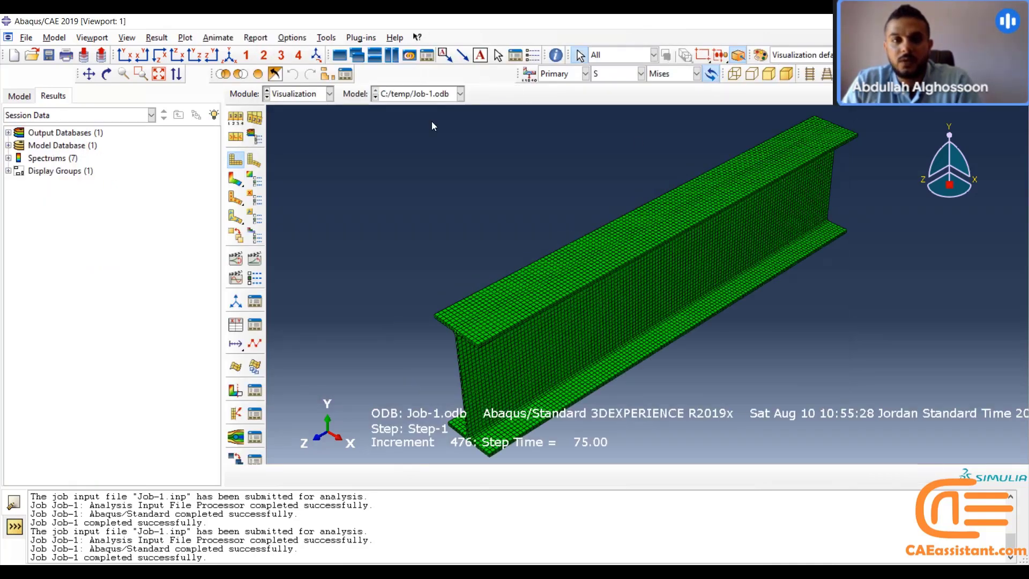
pyautogui.click(236, 179)
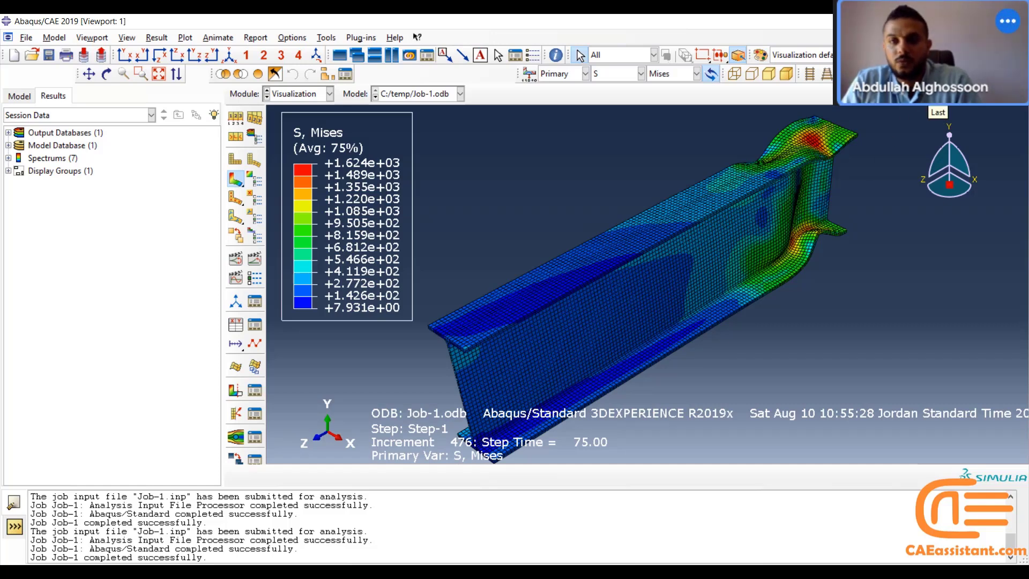
pyautogui.scroll(-3, 696, 312)
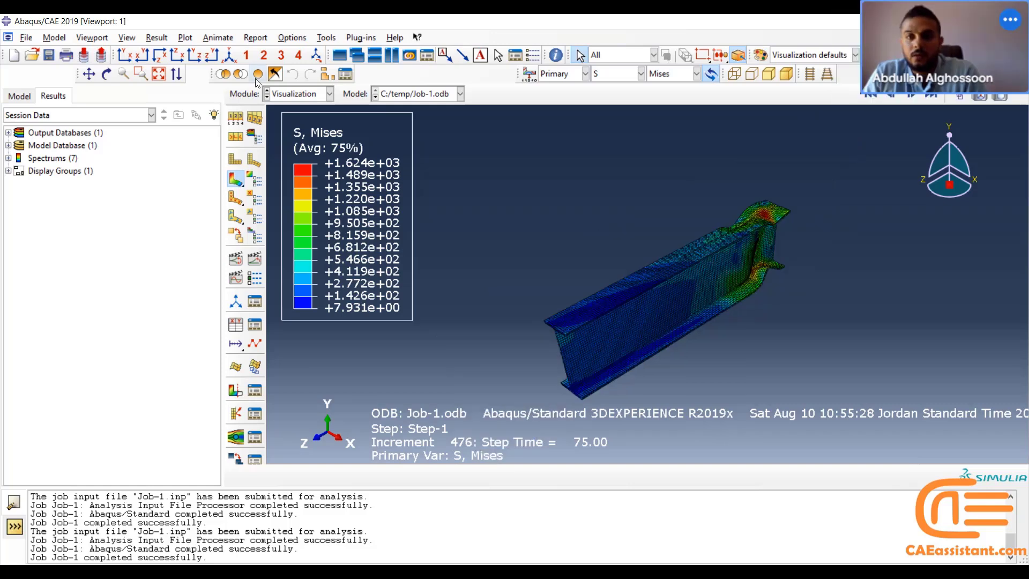
# - In side view, replay the Mises results from the first frame and pause at increment 43, step time 21.17
pyautogui.click(208, 56)
pyautogui.scroll(-2, 650, 238)
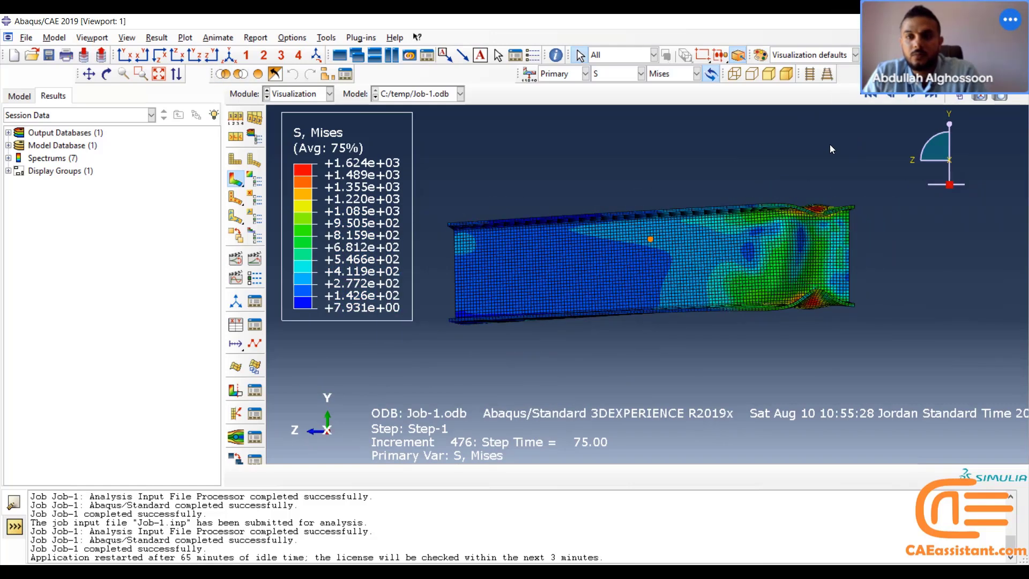
pyautogui.click(869, 96)
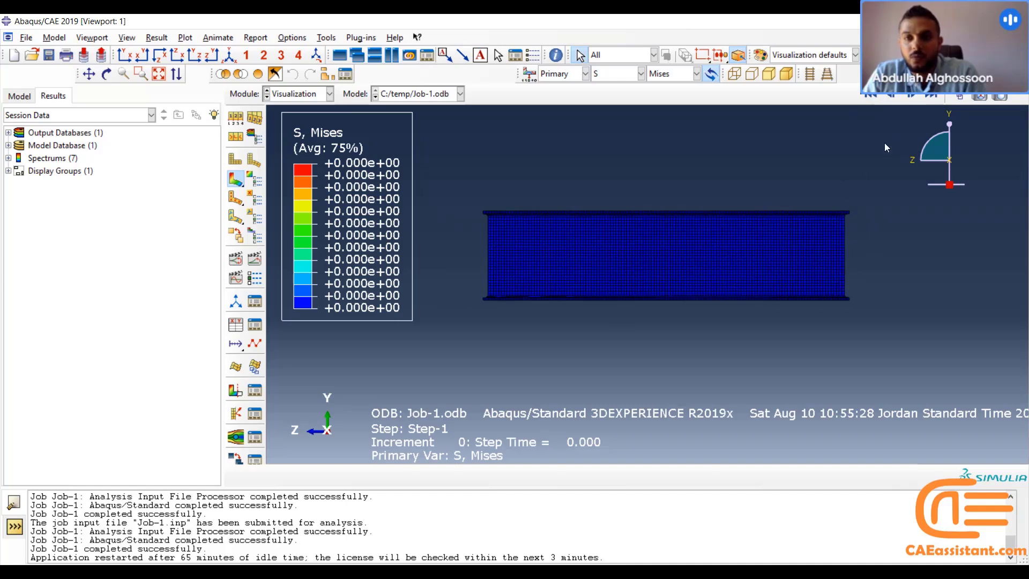
pyautogui.click(909, 96)
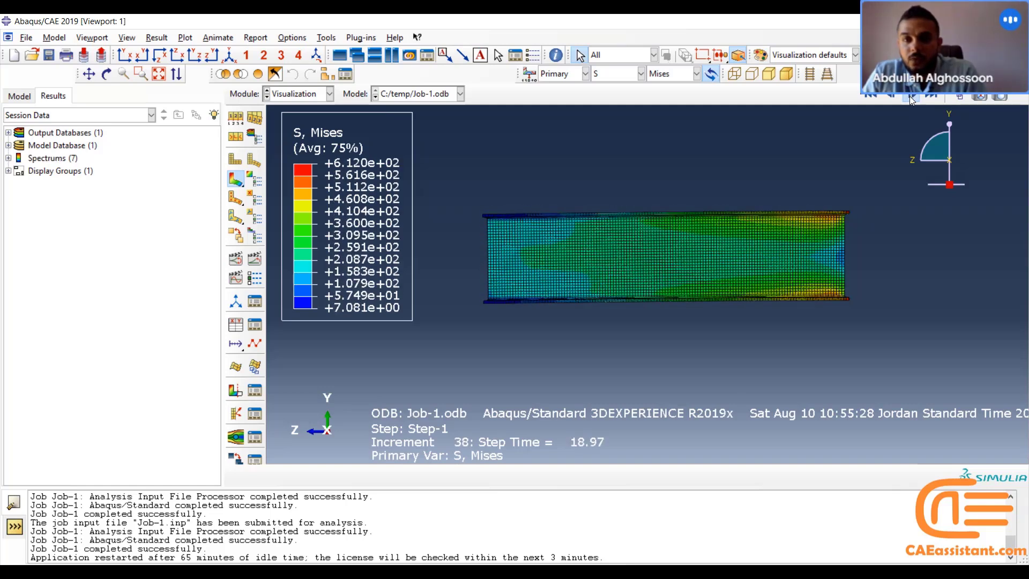
pyautogui.click(909, 95)
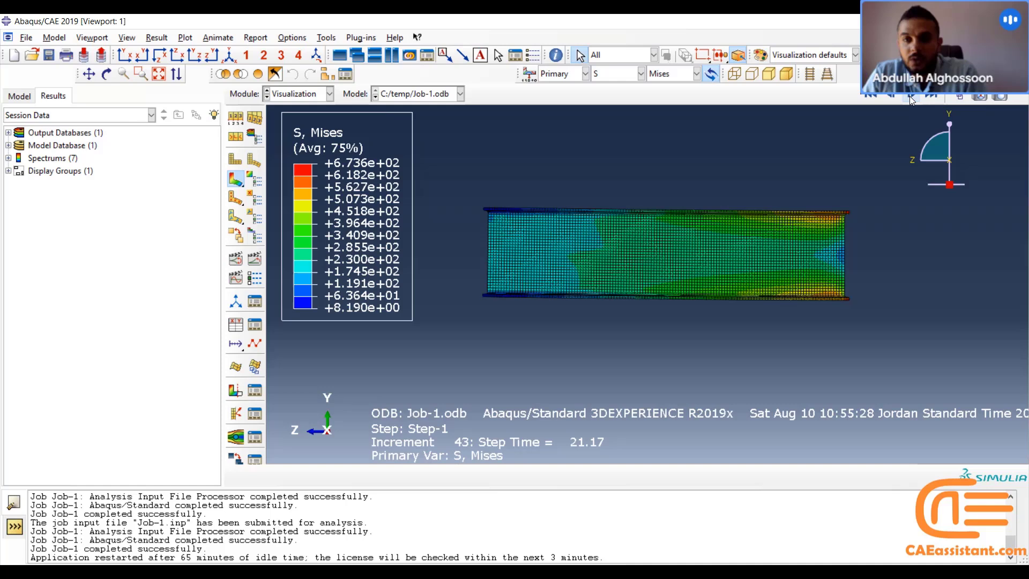
# - Animate the stress time history and stop it at increment 74, step time 32.89
pyautogui.click(254, 259)
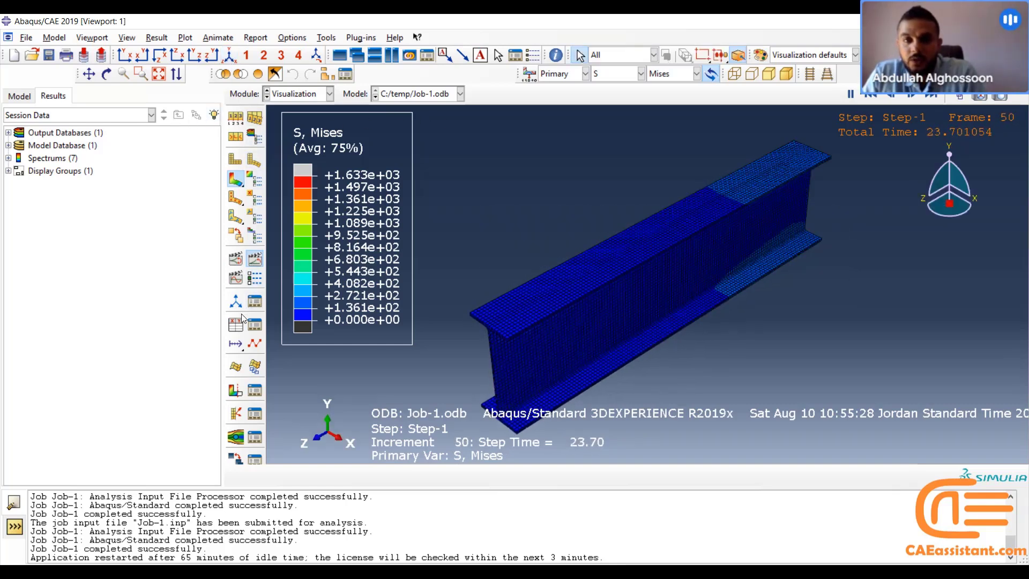
pyautogui.click(259, 264)
# - Plot combine(U2, RM1) as the moment–displacement curve _temp_1 using Operate on XY data
pyautogui.scroll(3, 640, 156)
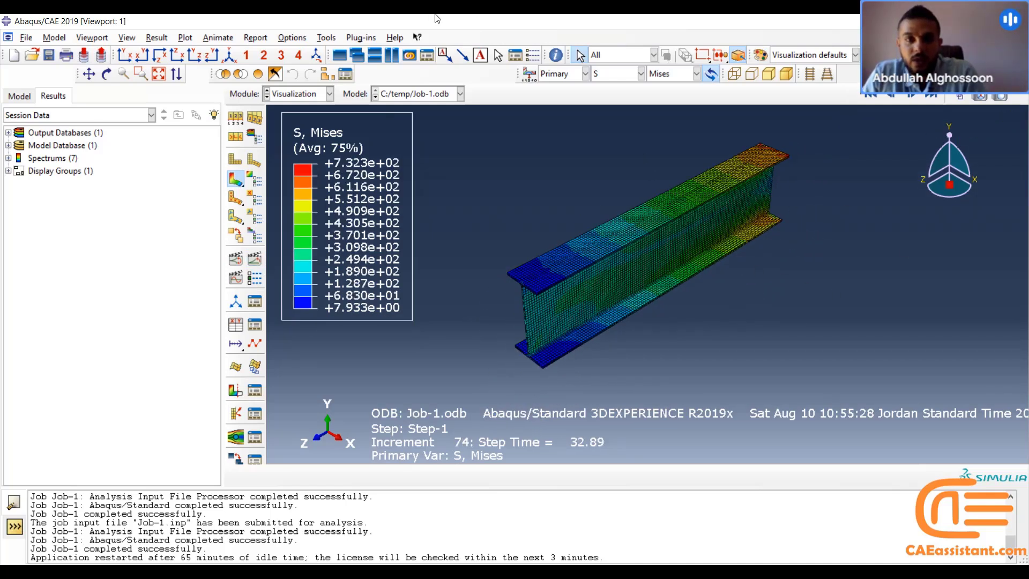
pyautogui.click(236, 329)
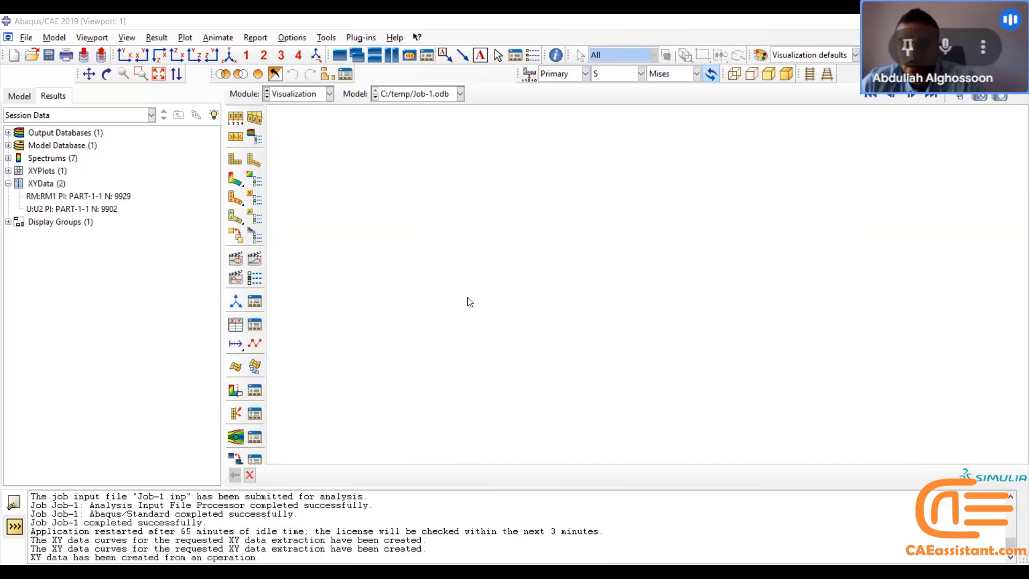
pyautogui.click(471, 297)
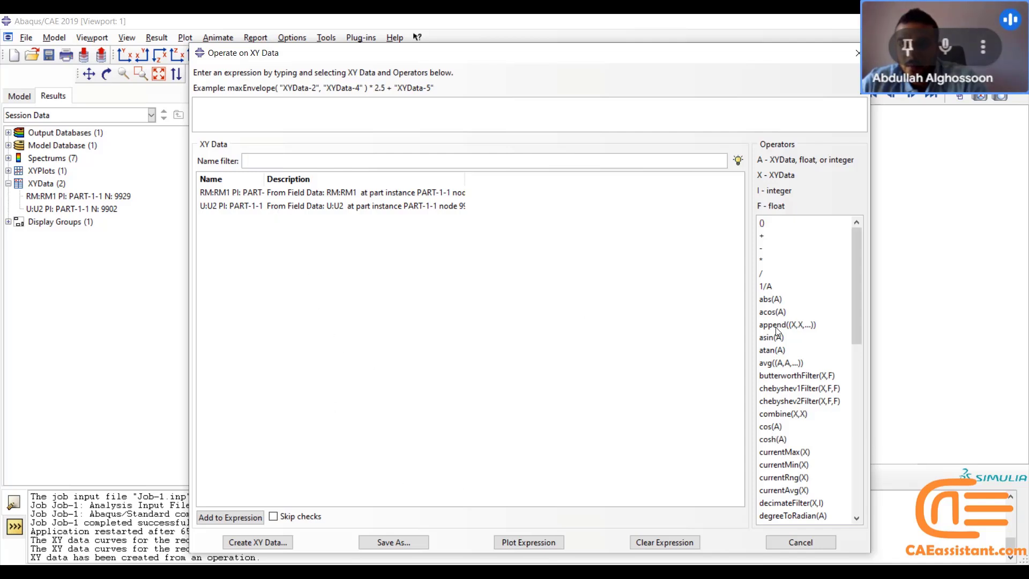
pyautogui.click(789, 414)
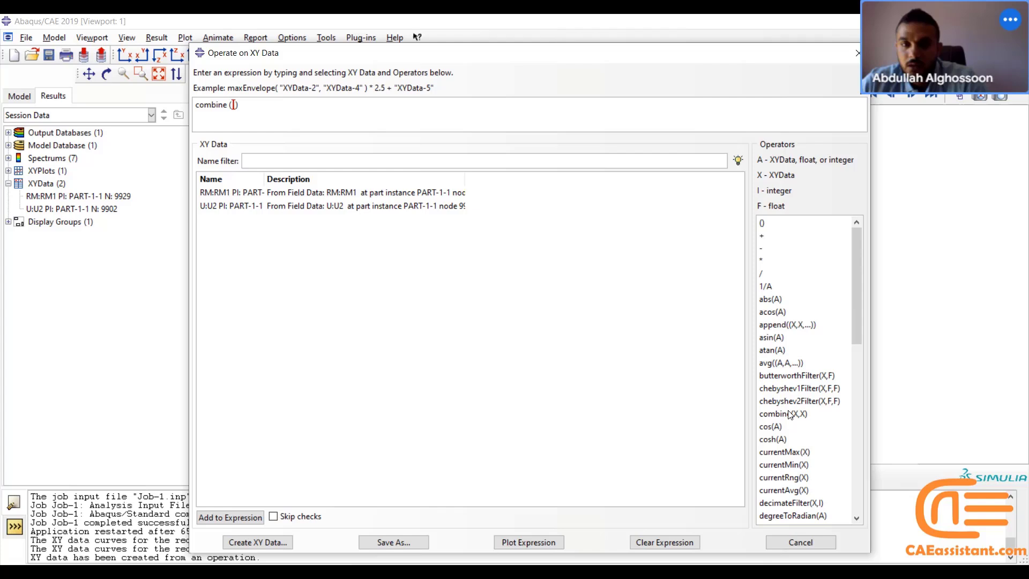
pyautogui.click(231, 206)
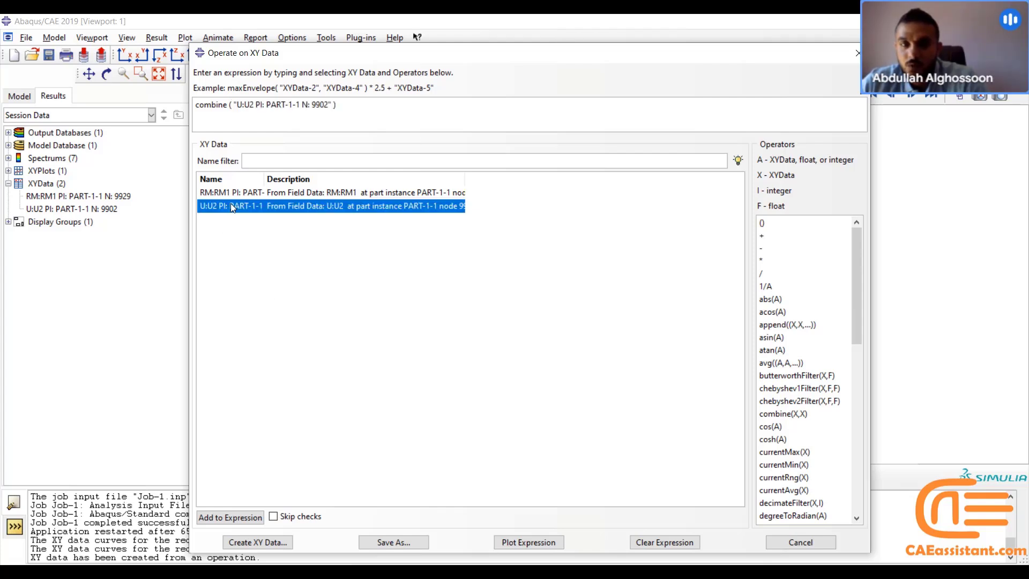
pyautogui.click(236, 192)
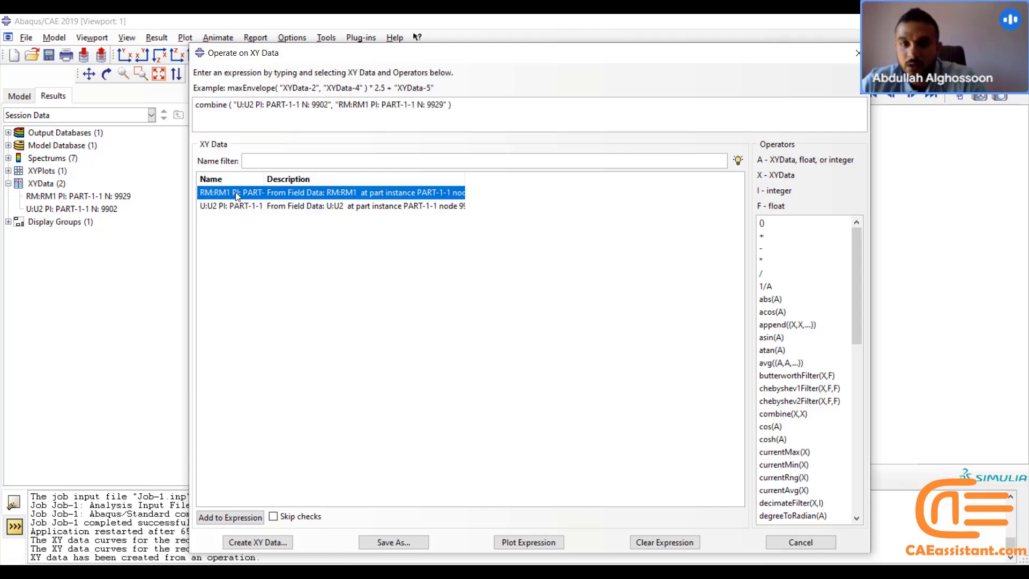
pyautogui.click(508, 542)
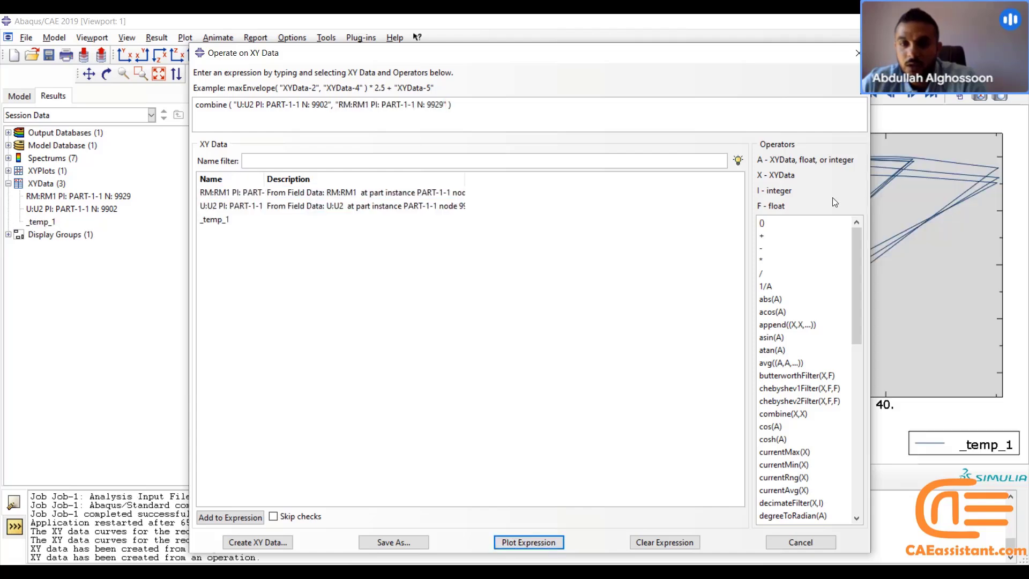
pyautogui.click(858, 52)
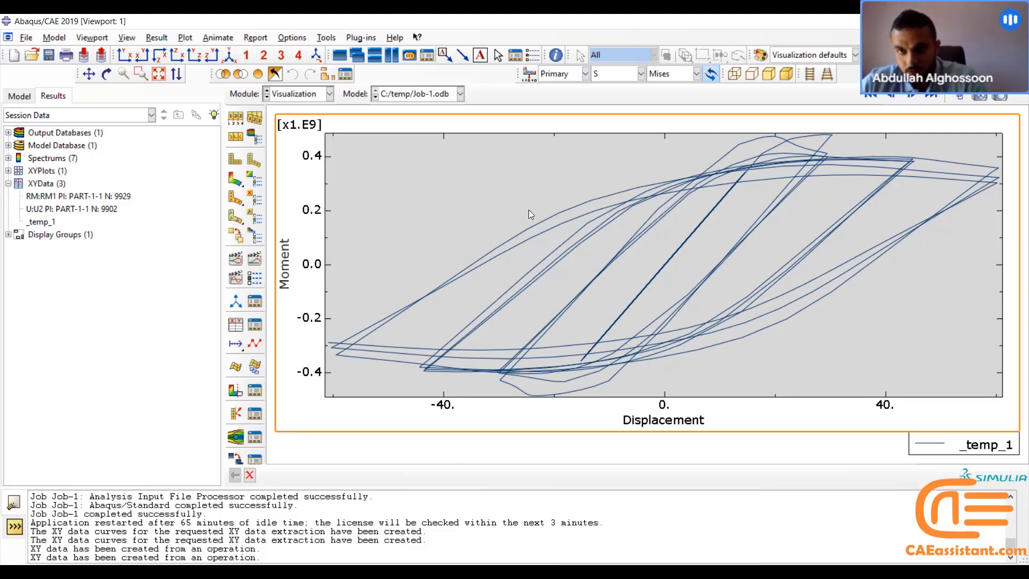
# - Open the _temp_1 data table for editing and select its X displacement column for copying
pyautogui.click(39, 222)
pyautogui.rightClick(37, 223)
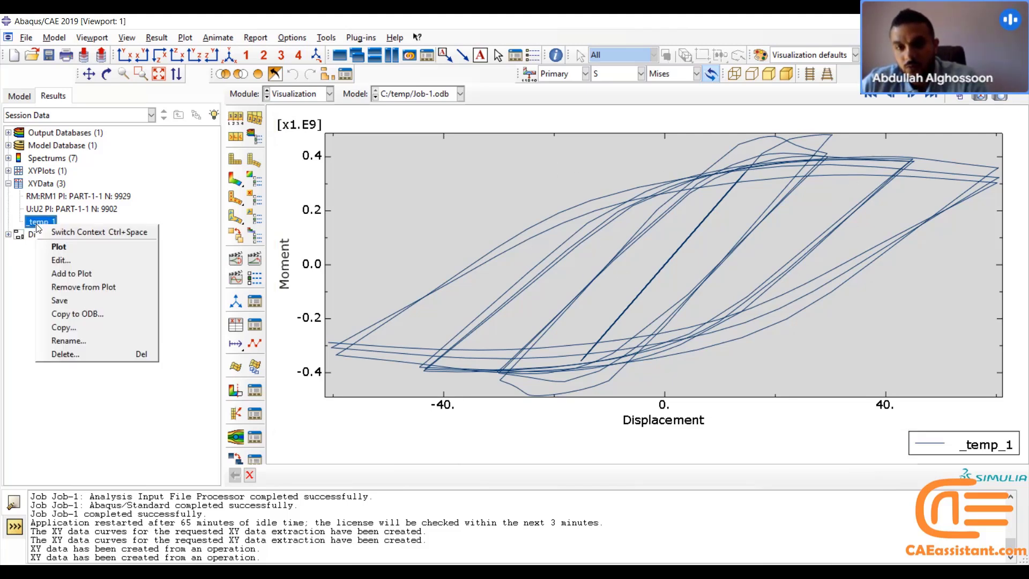
pyautogui.click(59, 261)
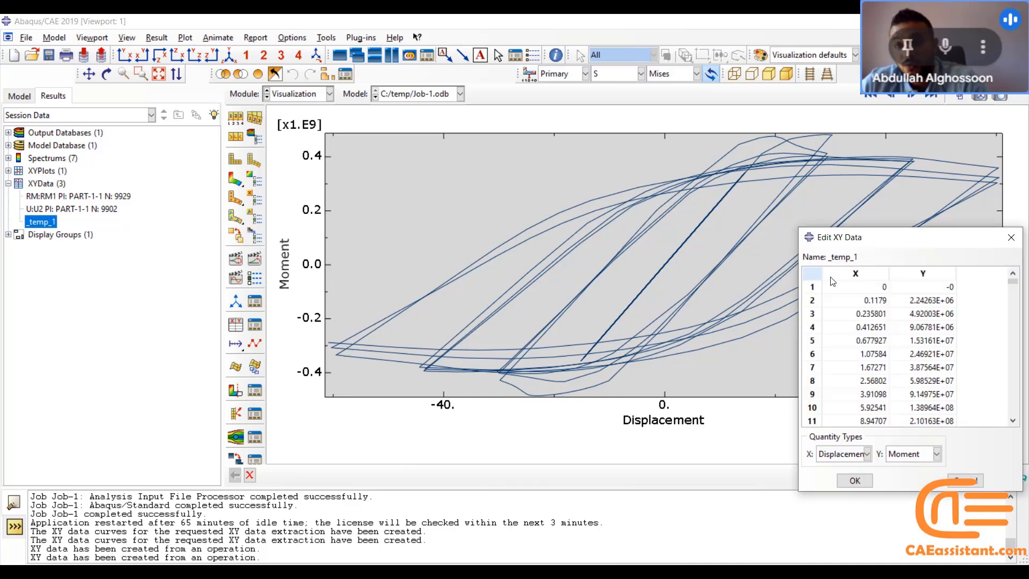
pyautogui.click(881, 275)
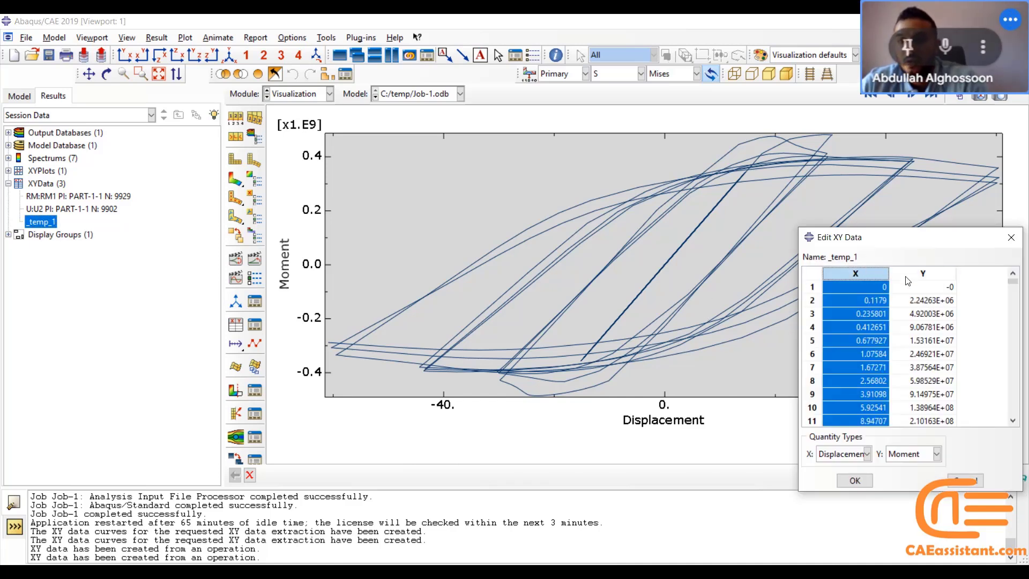
pyautogui.click(900, 276)
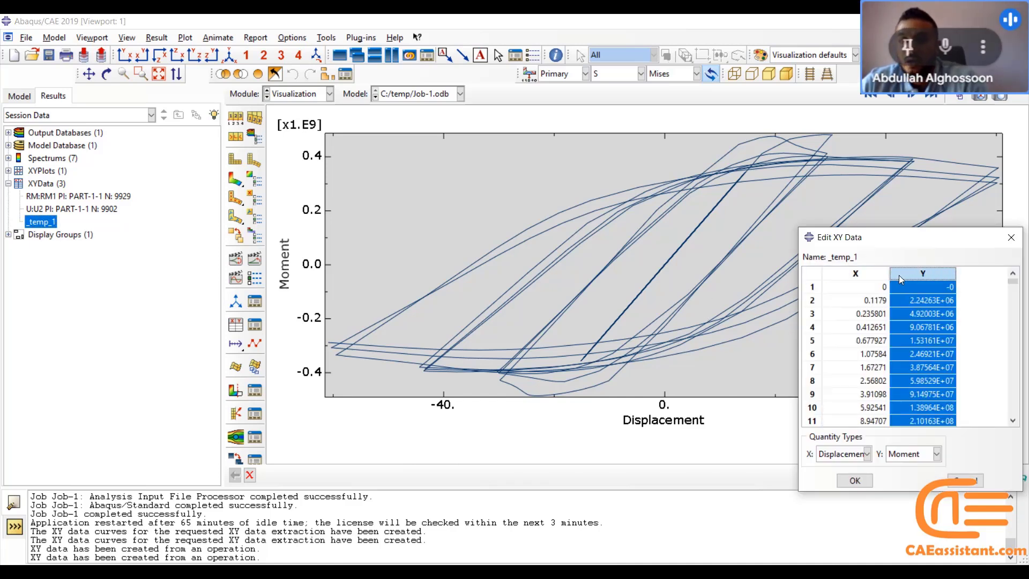
pyautogui.click(856, 275)
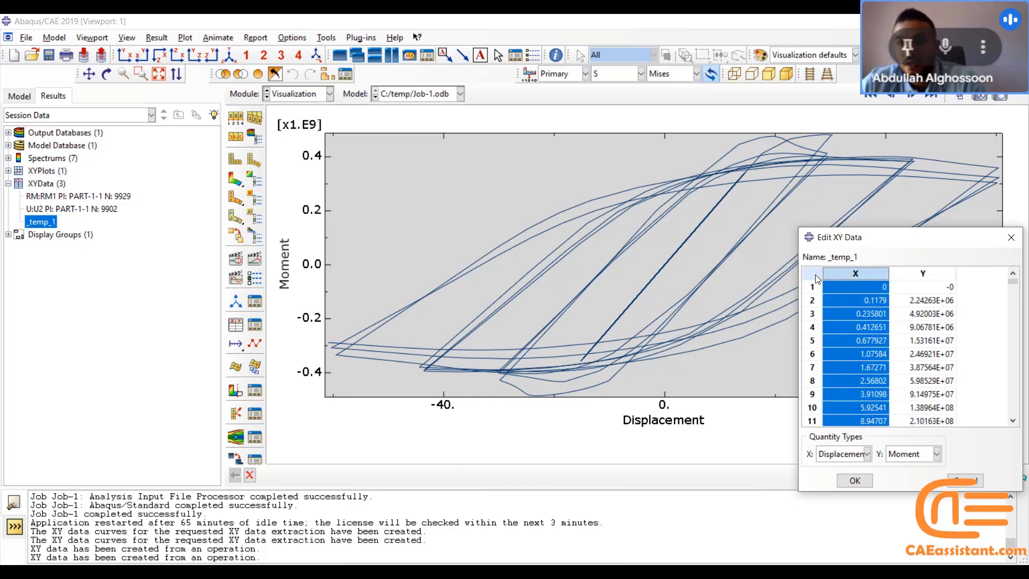
pyautogui.doubleClick(944, 421)
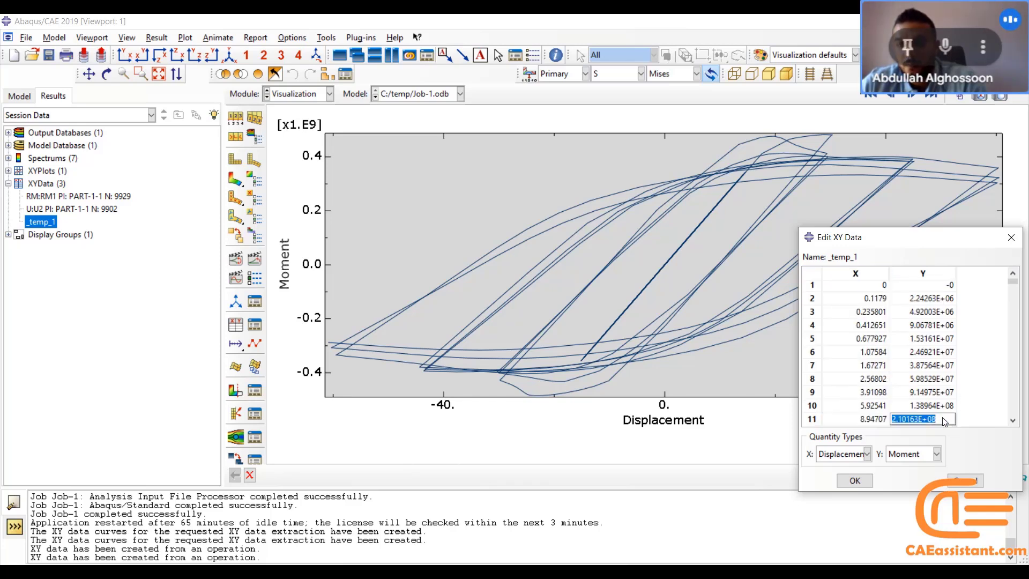
pyautogui.click(922, 366)
pyautogui.click(923, 274)
pyautogui.click(872, 275)
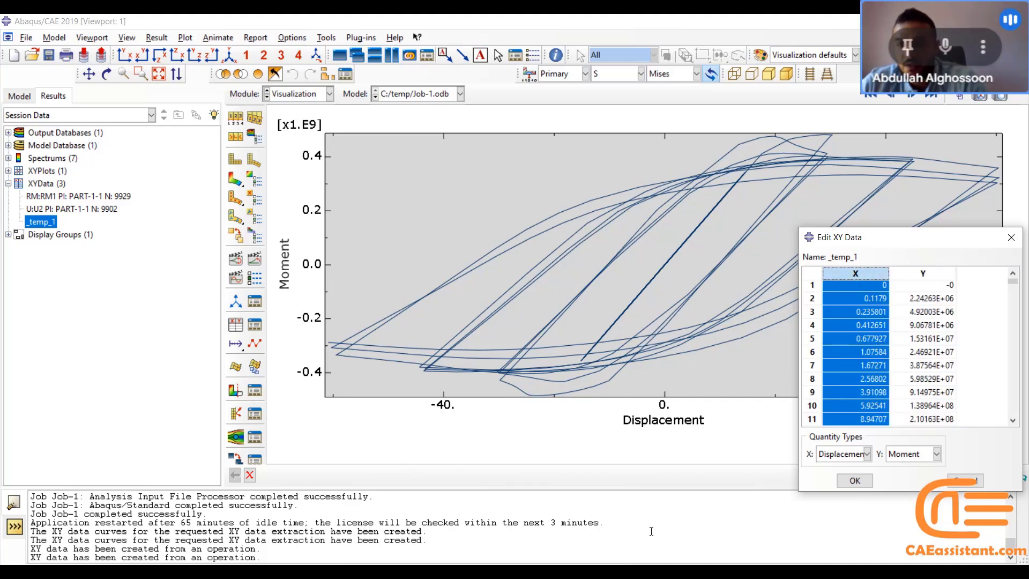
pyautogui.click(620, 573)
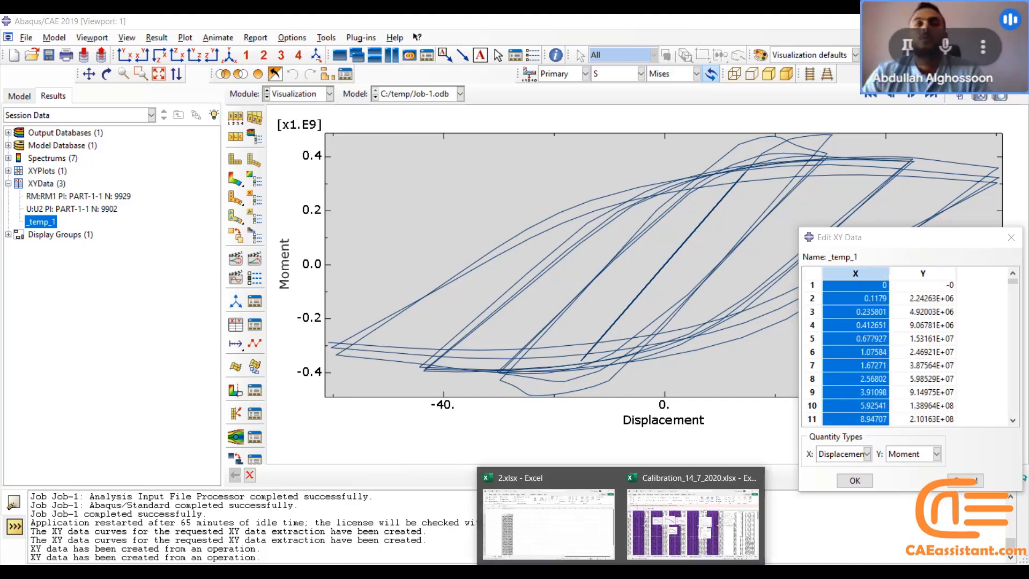
# - Add a new Sheet3 in 2.xlsx and paste the displacement values starting at B3
pyautogui.click(547, 522)
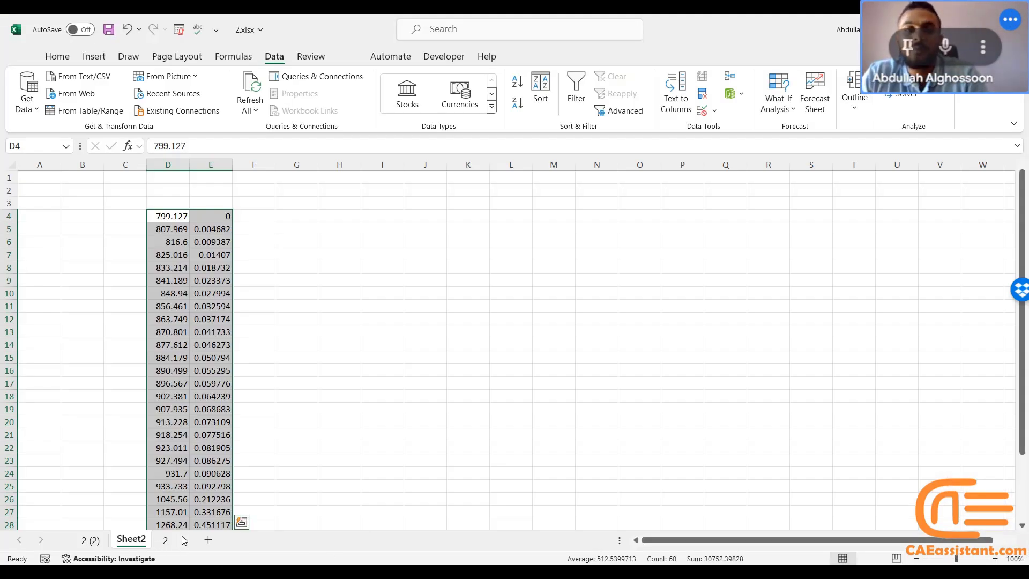
pyautogui.click(208, 540)
pyautogui.click(92, 199)
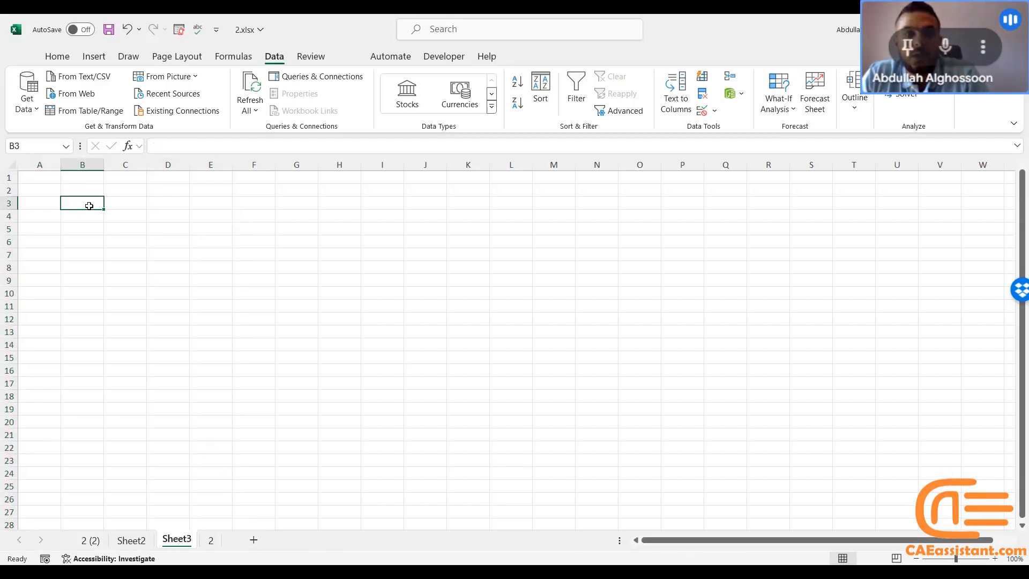
pyautogui.hotkey('ctrl', 'v')
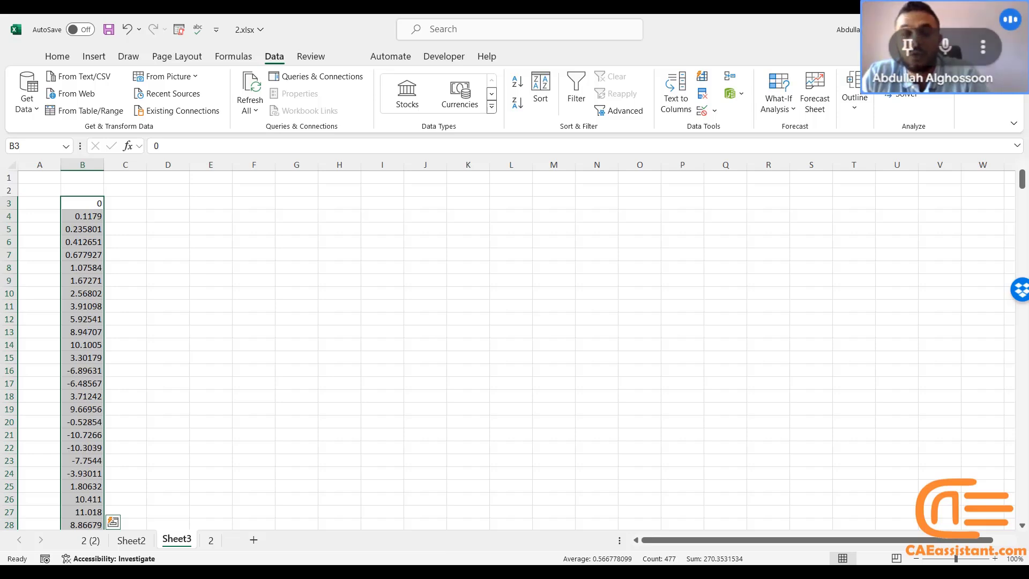
# - Copy the _temp_1 moment values from Abaqus and paste them starting at C3
pyautogui.click(763, 537)
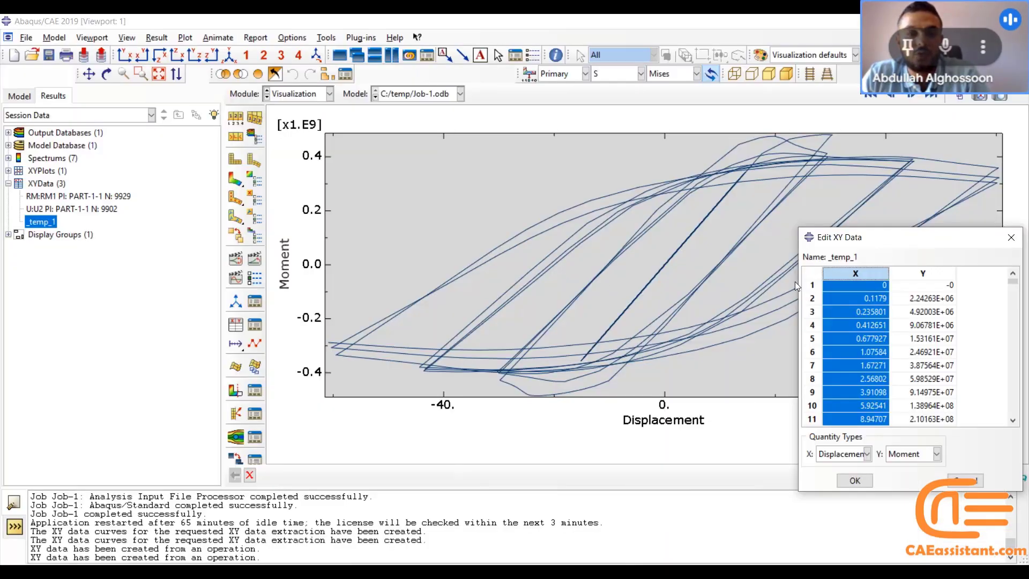
pyautogui.click(906, 275)
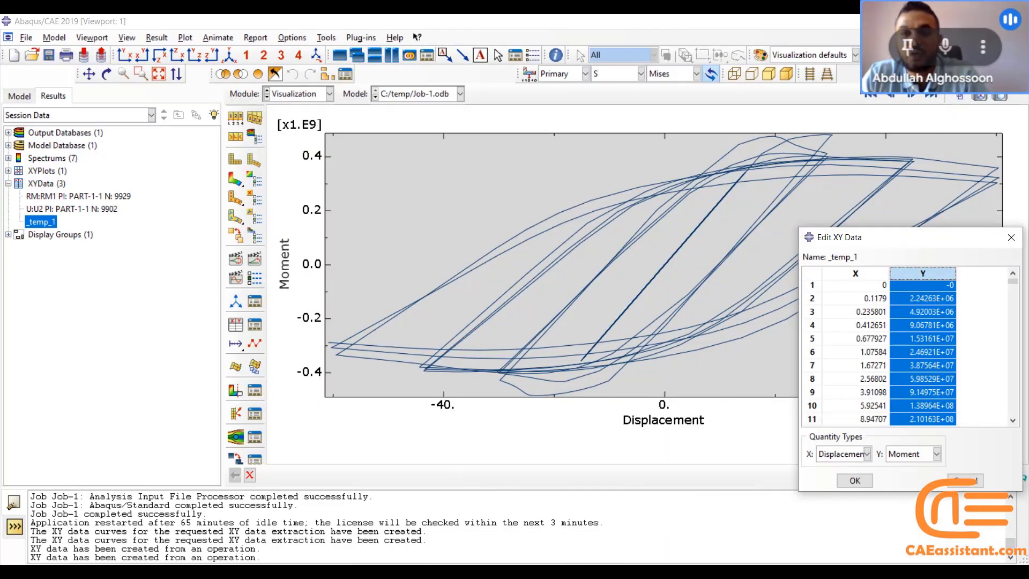
pyautogui.hotkey('alt', 'Tab')
pyautogui.click(122, 203)
pyautogui.hotkey('ctrl', 'v')
# - Insert a Scatter with Smooth Lines chart of both columns, then delete it
pyautogui.moveTo(74, 204); pyautogui.dragTo(150, 501)
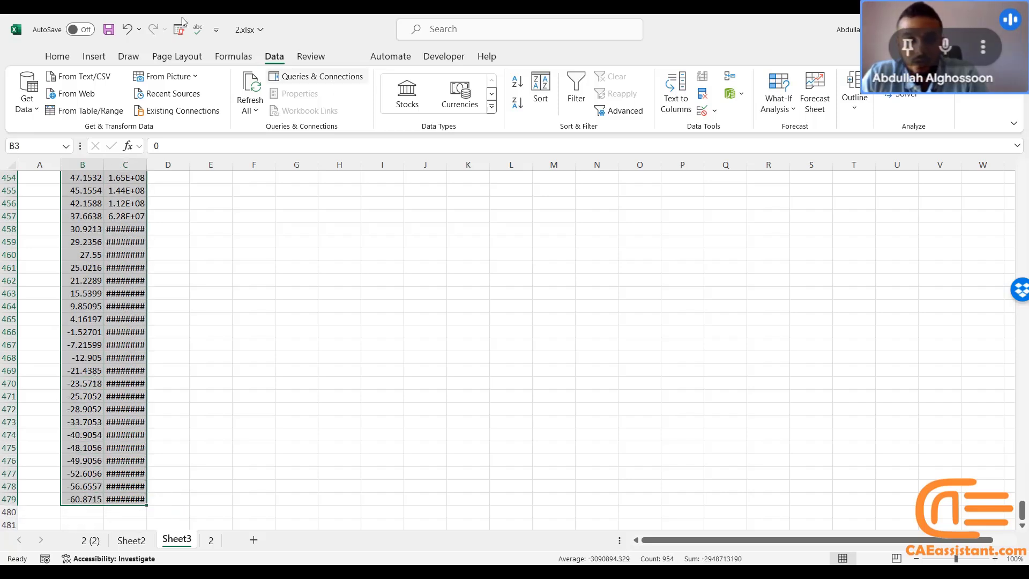
pyautogui.click(70, 59)
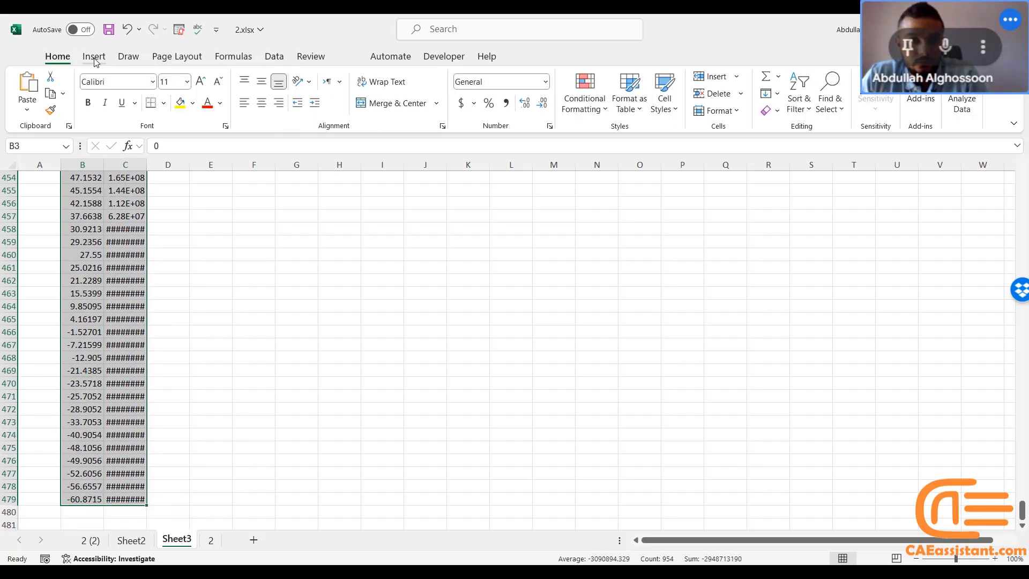
pyautogui.click(94, 56)
pyautogui.click(435, 110)
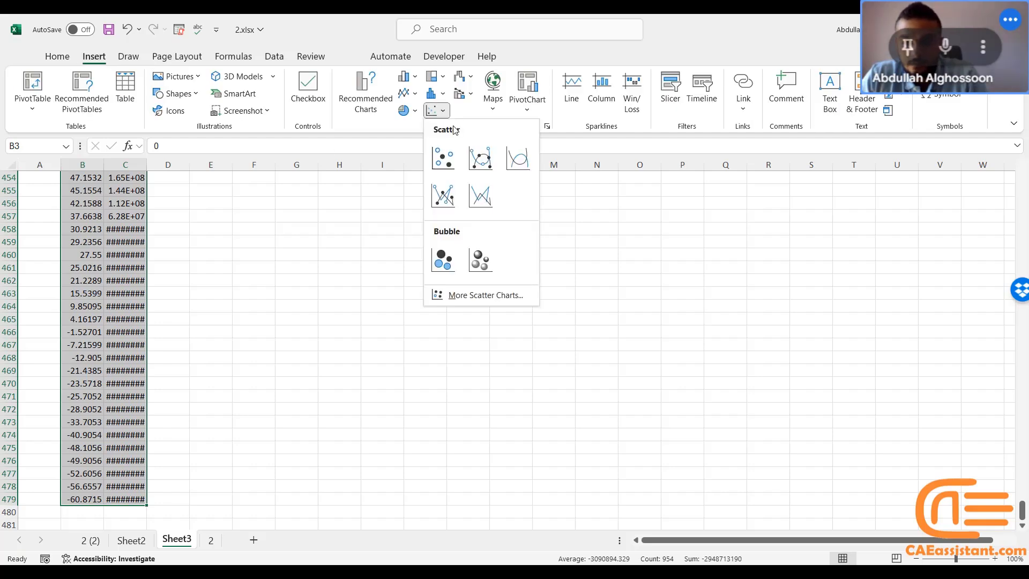
pyautogui.click(517, 158)
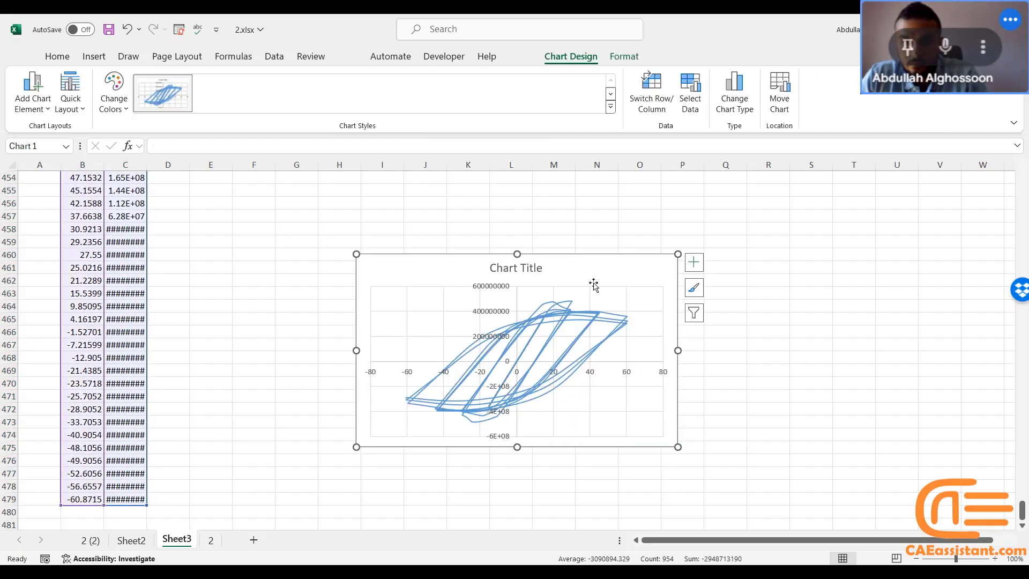
pyautogui.scroll(3, 591, 269)
pyautogui.moveTo(645, 444); pyautogui.dragTo(632, 274)
pyautogui.press('Delete')
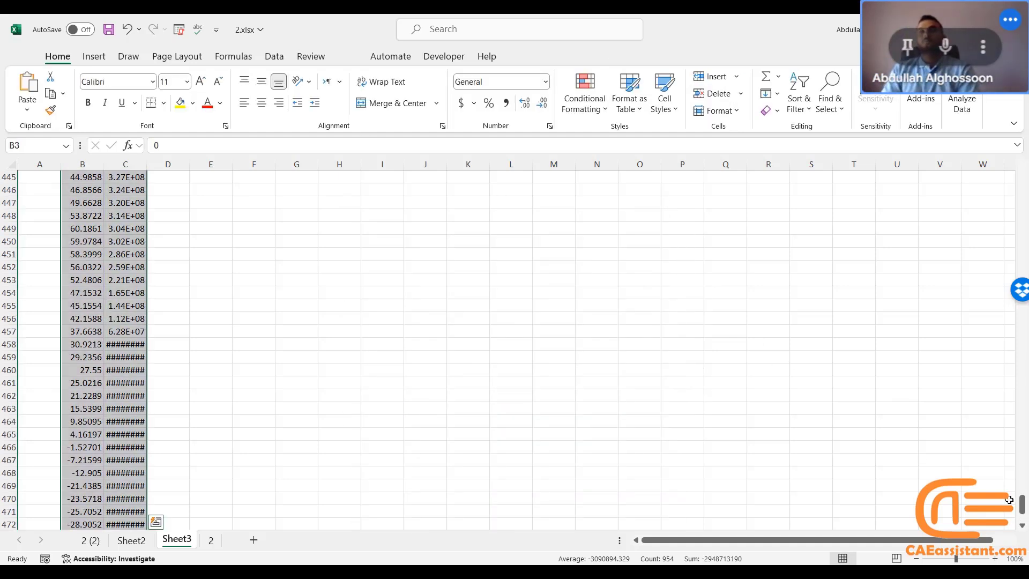
pyautogui.moveTo(1021, 503); pyautogui.dragTo(1024, 180)
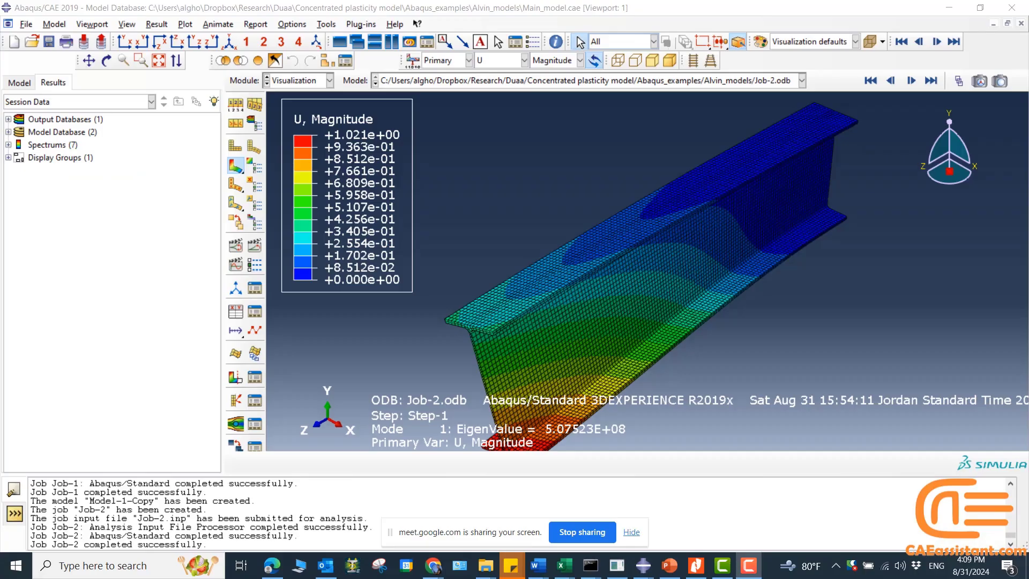
# - Leave Visualization for the Part module and make Model-1 the active model
pyautogui.click(433, 566)
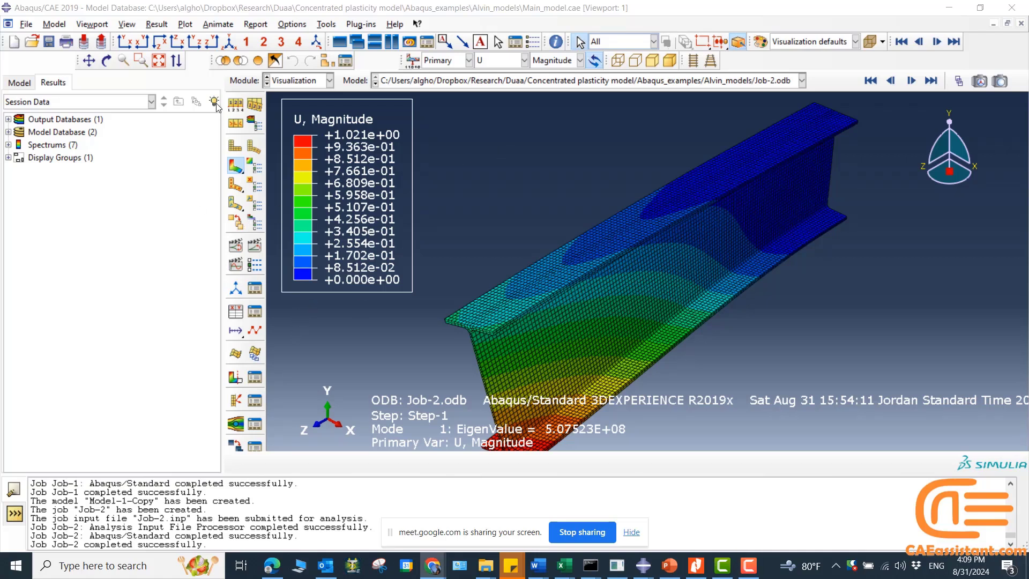
pyautogui.click(302, 81)
pyautogui.click(295, 99)
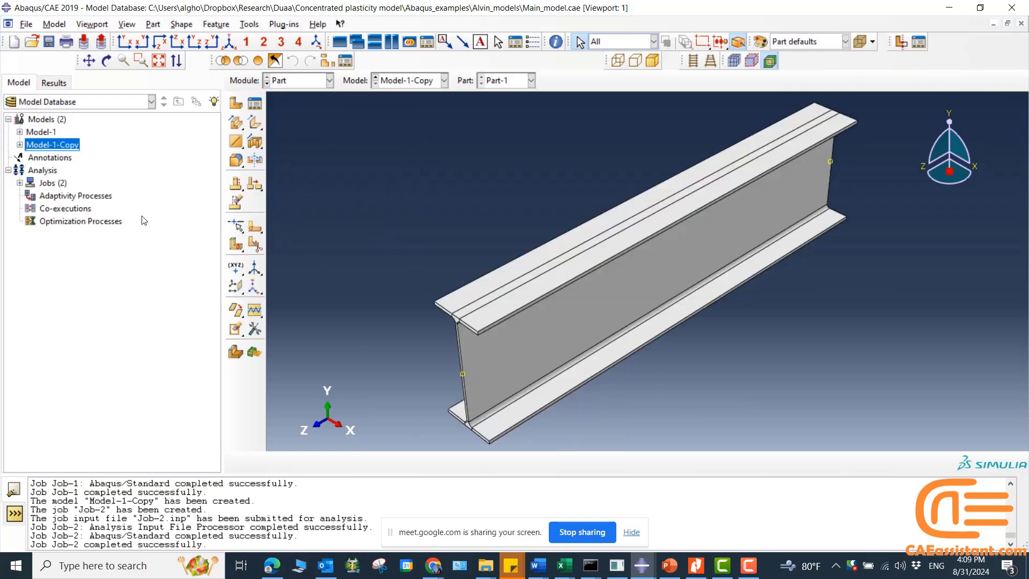
pyautogui.doubleClick(39, 132)
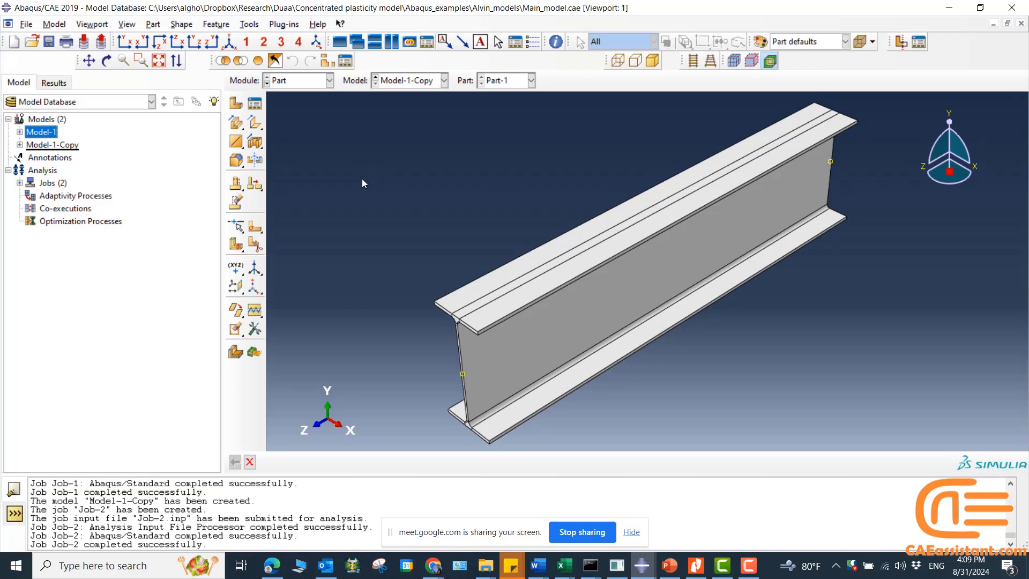
# - Copy Model-1 into a new model named BA and select BA in the Model tree
pyautogui.rightClick(45, 133)
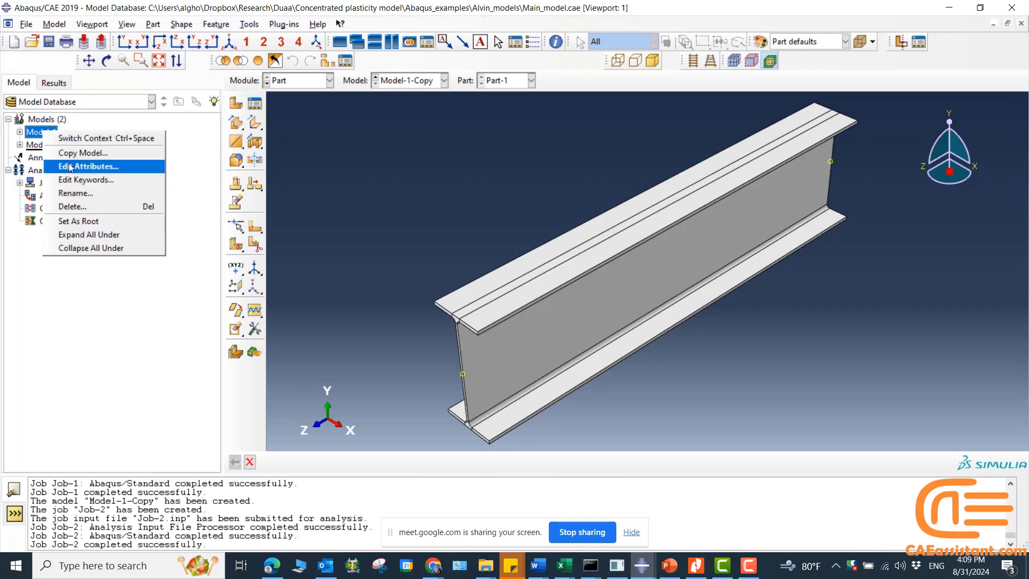
pyautogui.click(81, 153)
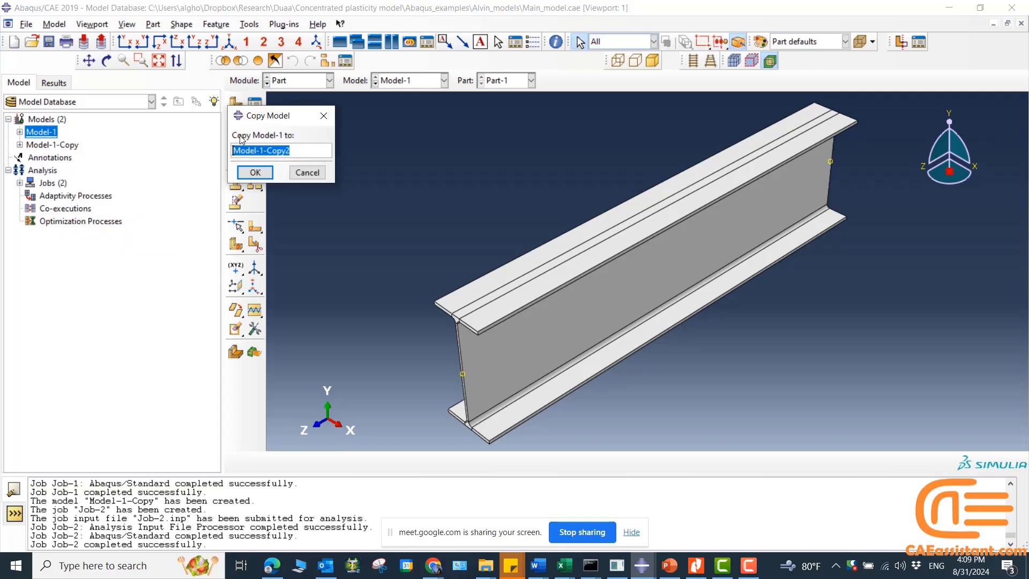
pyautogui.write('Buckling_analysi')
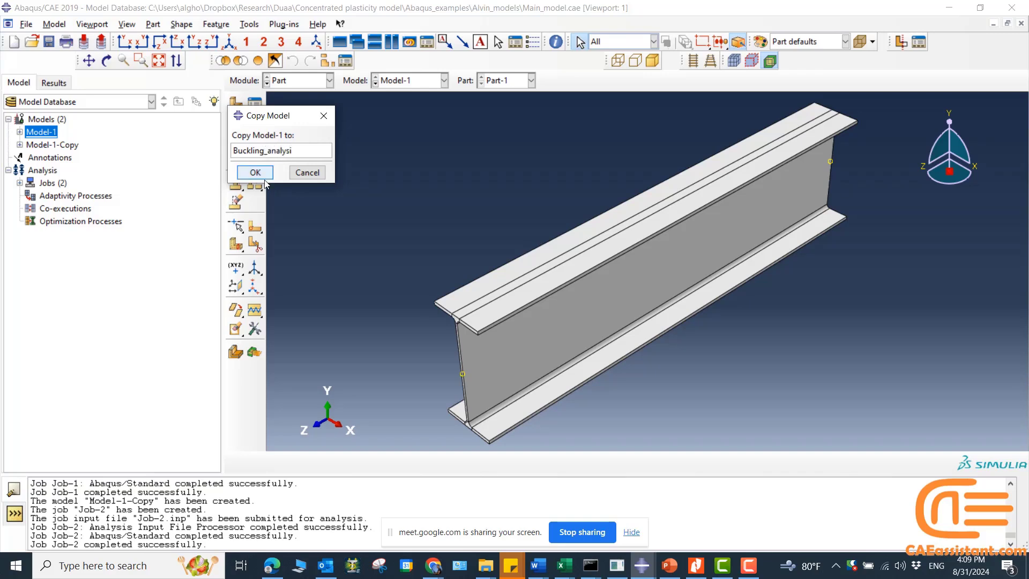
pyautogui.press('BackSpace')
pyautogui.press('BackSpace')
pyautogui.press('BackSpace')
pyautogui.press('BackSpace')
pyautogui.press('BackSpace')
pyautogui.press('BackSpace')
pyautogui.press('BackSpace')
pyautogui.press('BackSpace')
pyautogui.press('BackSpace')
pyautogui.press('BackSpace')
pyautogui.press('BackSpace')
pyautogui.press('BackSpace')
pyautogui.click(259, 173)
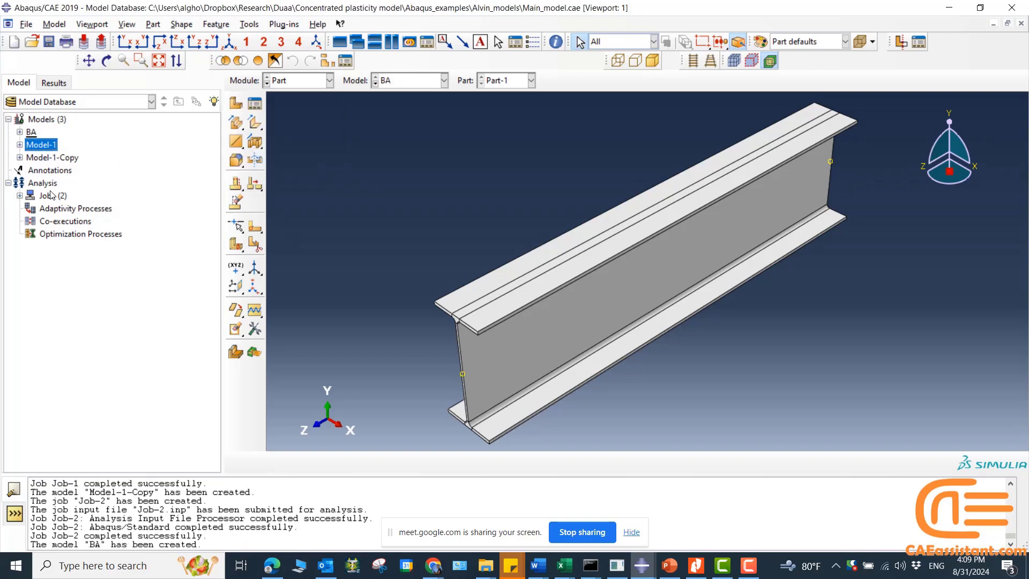
pyautogui.click(29, 135)
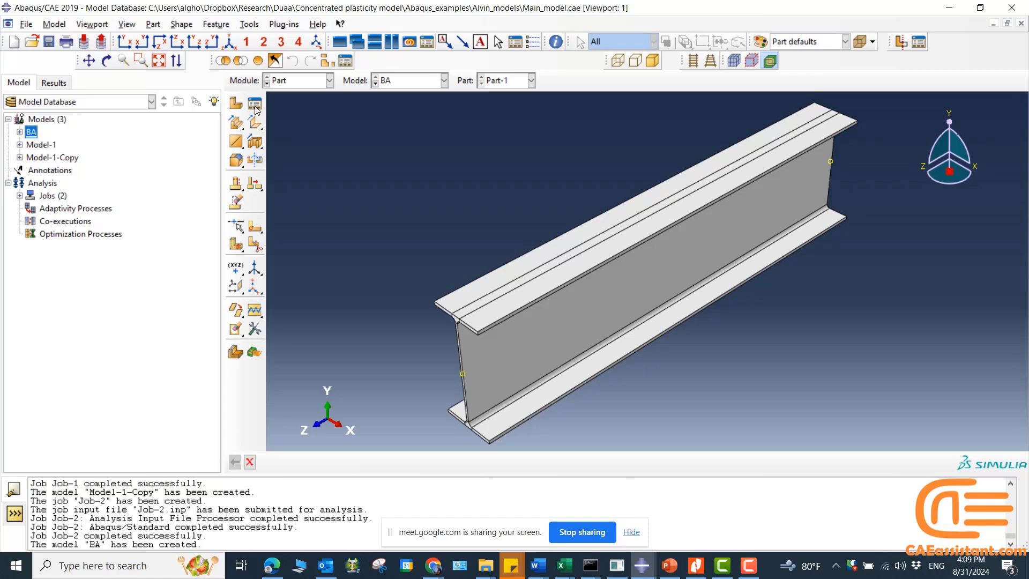
# - In the Load module, delete BA's BC-2 boundary condition, then move to the Step module
pyautogui.click(303, 82)
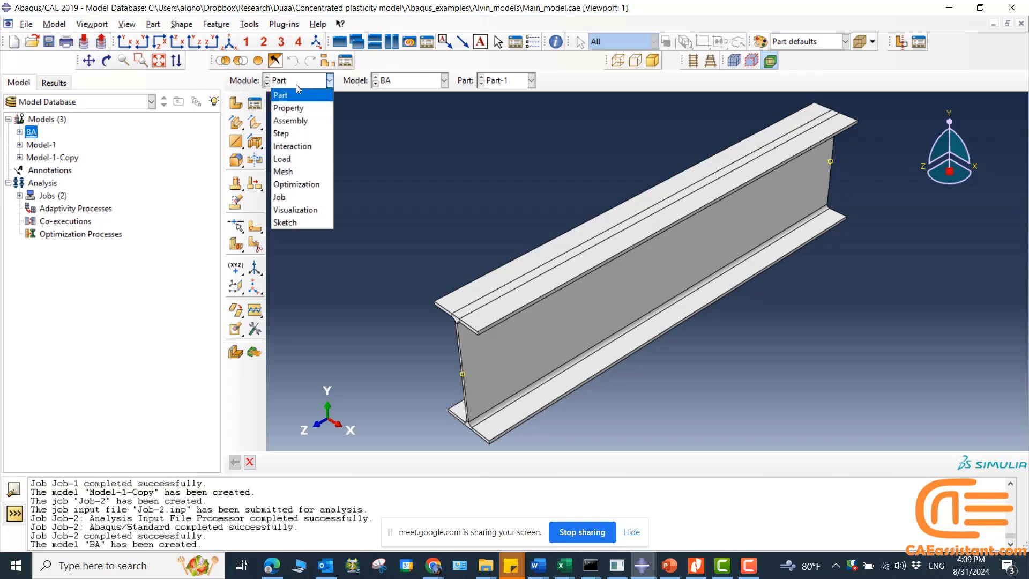
pyautogui.click(298, 160)
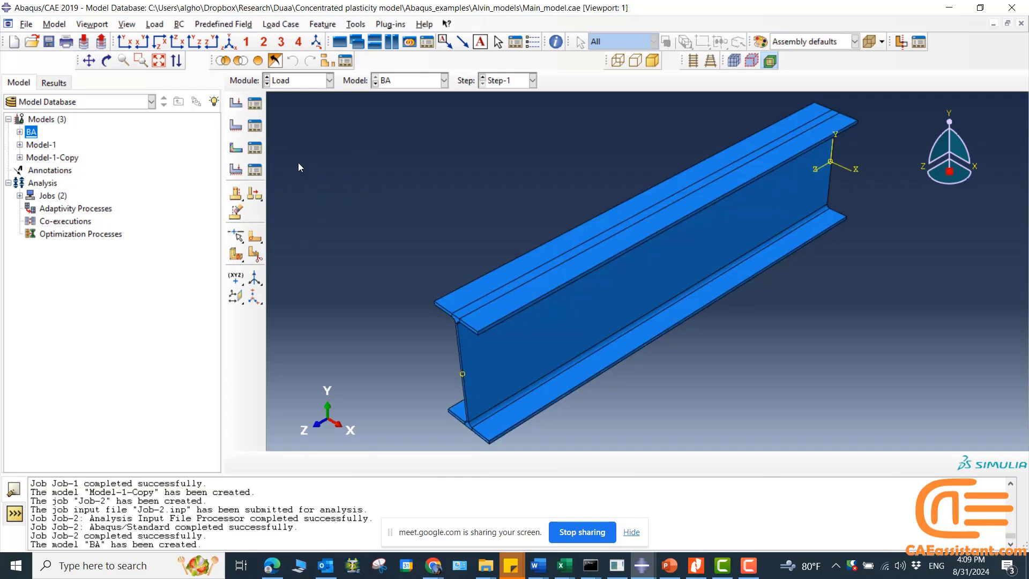
pyautogui.click(255, 126)
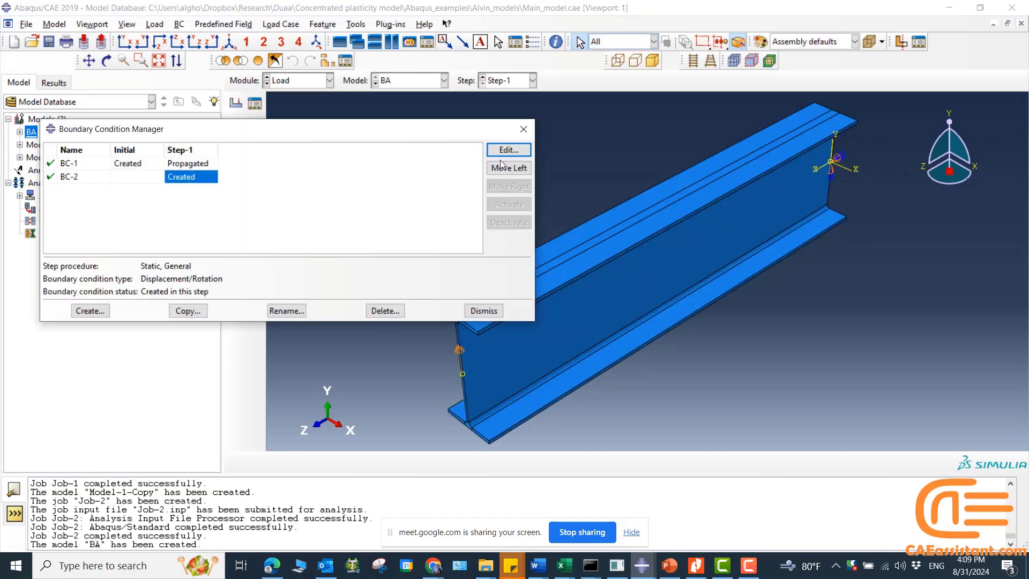
pyautogui.click(376, 310)
pyautogui.click(487, 298)
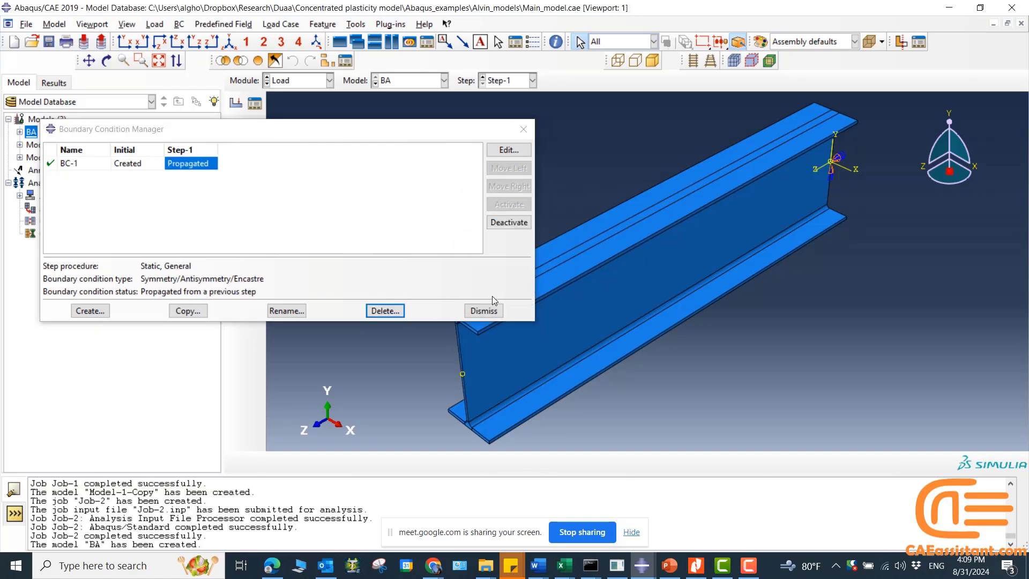
pyautogui.click(522, 134)
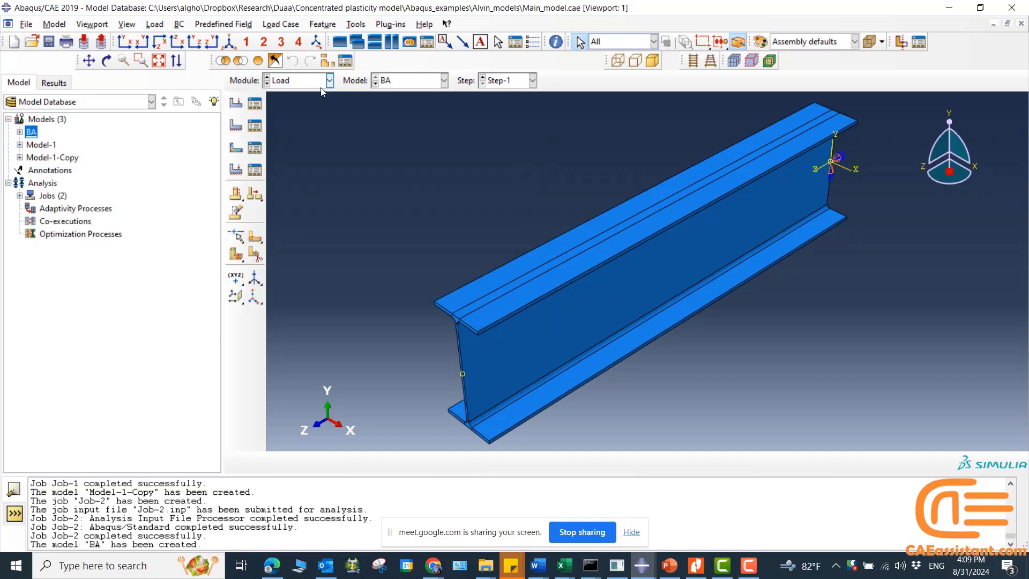
pyautogui.click(296, 81)
pyautogui.click(297, 136)
# - Delete Step-1, create a new Step-1, and rerun job BA
pyautogui.click(254, 103)
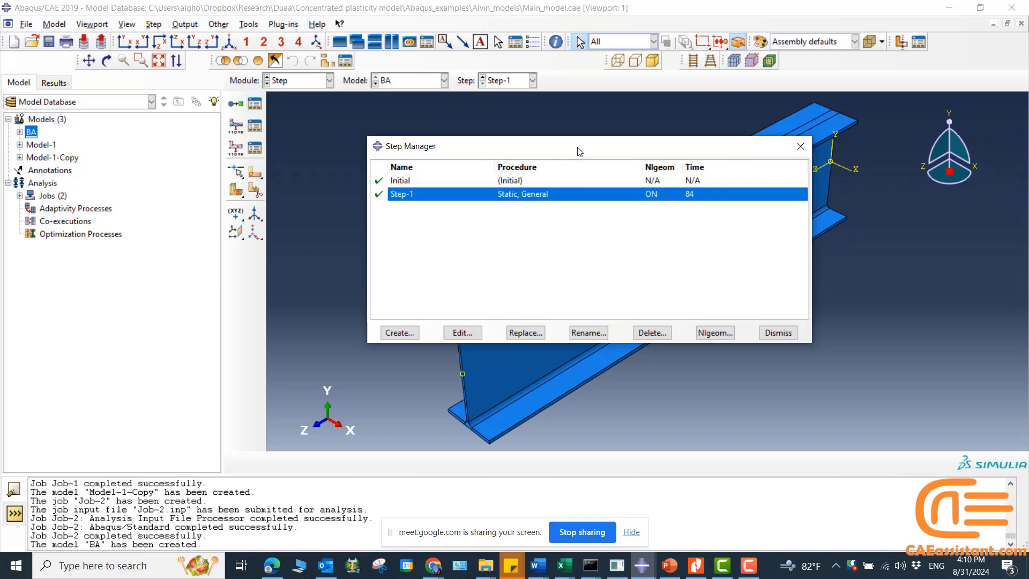
pyautogui.moveTo(579, 152); pyautogui.dragTo(515, 127)
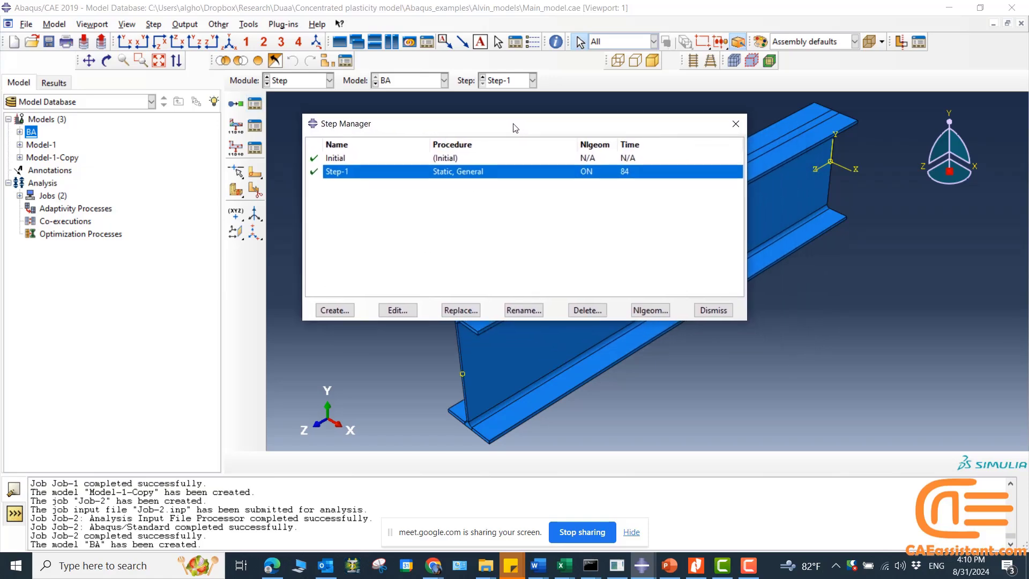
pyautogui.click(587, 311)
pyautogui.click(441, 320)
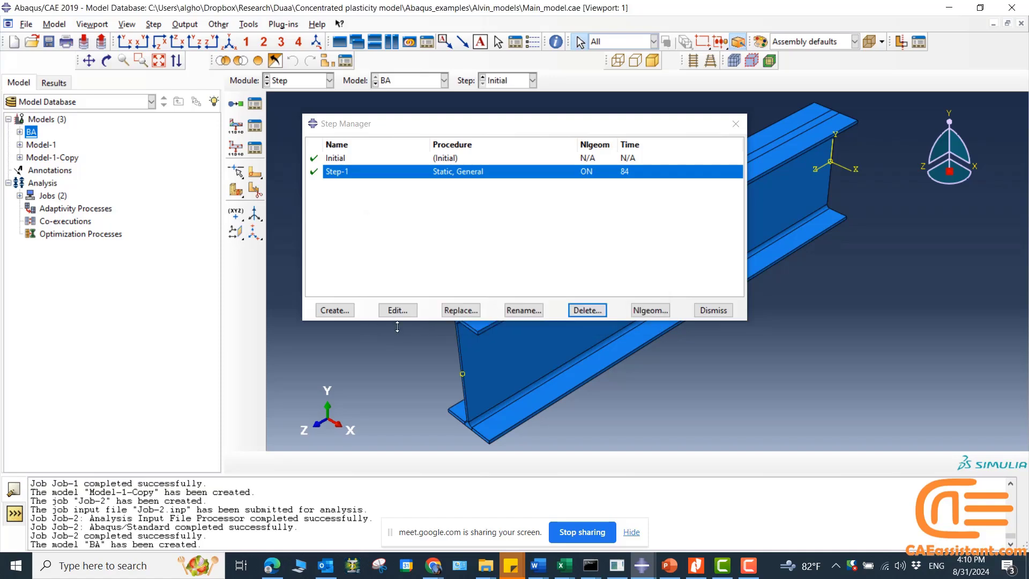
pyautogui.click(334, 310)
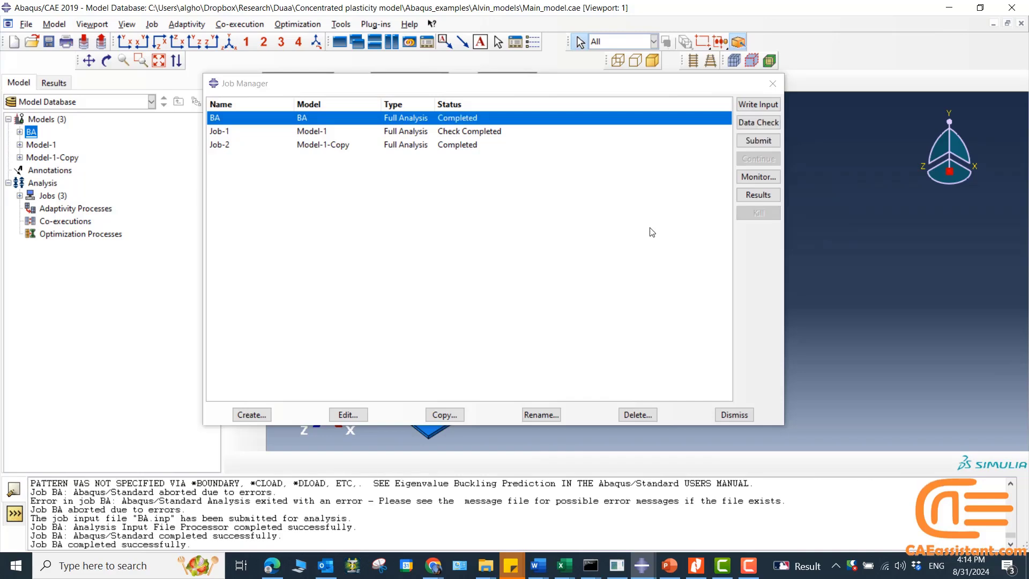
pyautogui.click(767, 194)
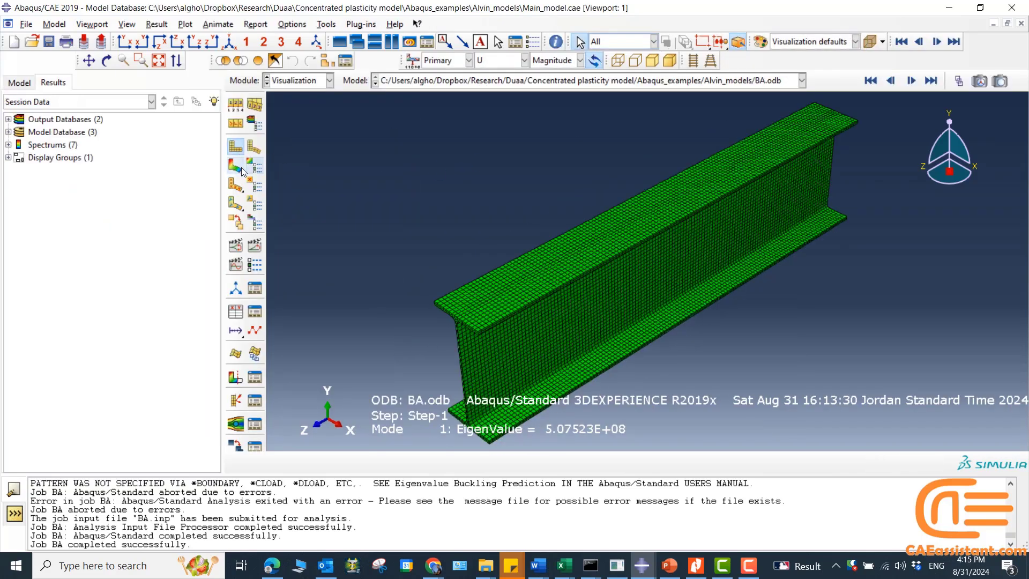
# - Plot U magnitude contours of buckling Mode 1 on the deformed beam and rotate it
pyautogui.click(235, 166)
pyautogui.scroll(-5, 368, 168)
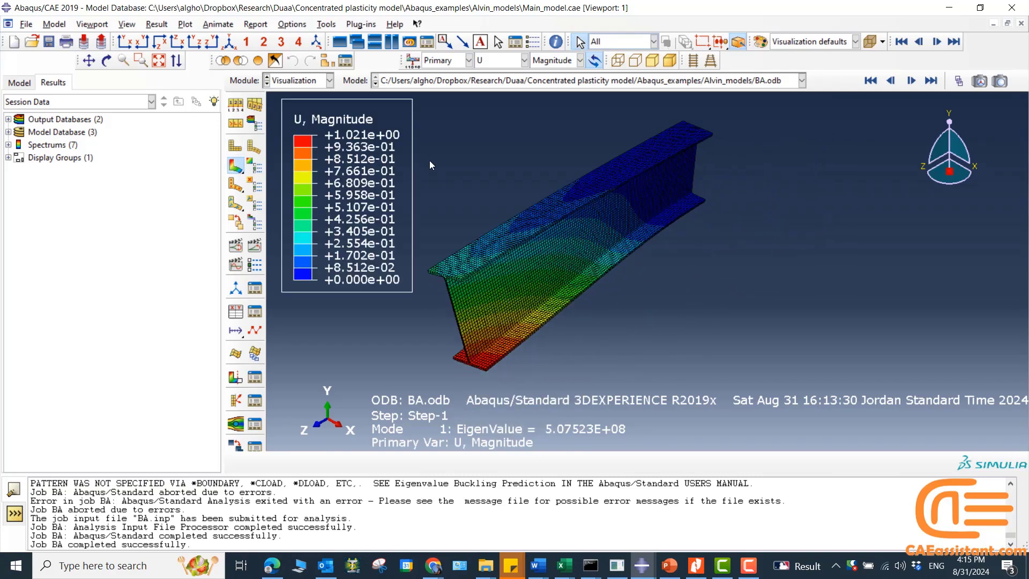
pyautogui.scroll(1, 464, 221)
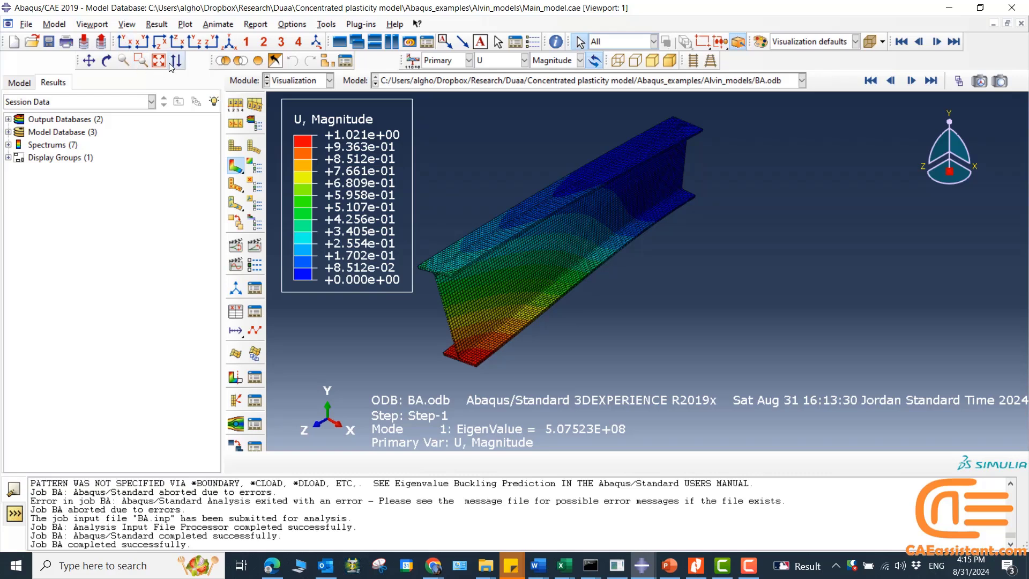
pyautogui.click(106, 60)
pyautogui.moveTo(515, 264); pyautogui.dragTo(590, 313)
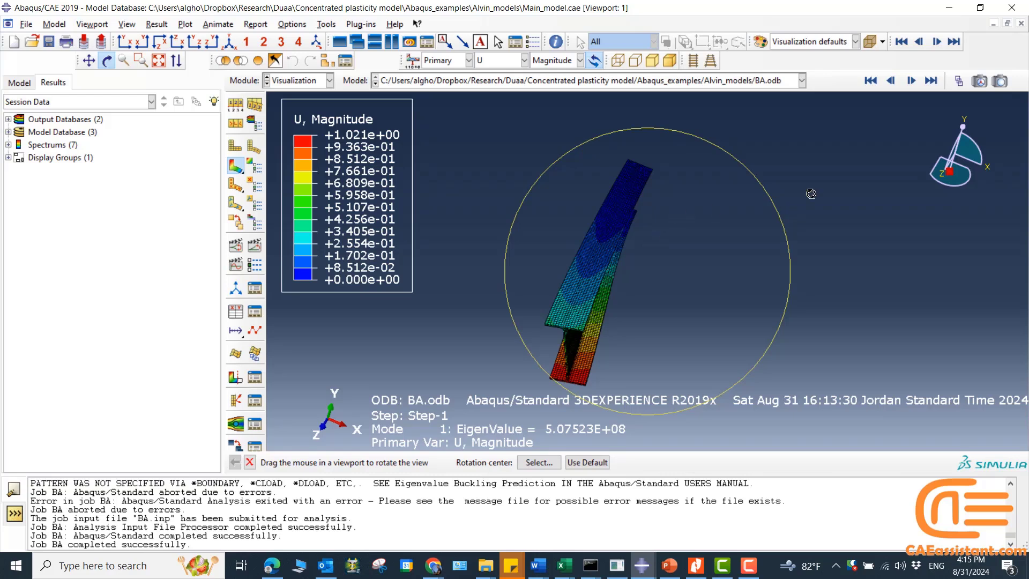
pyautogui.moveTo(667, 262); pyautogui.dragTo(762, 151)
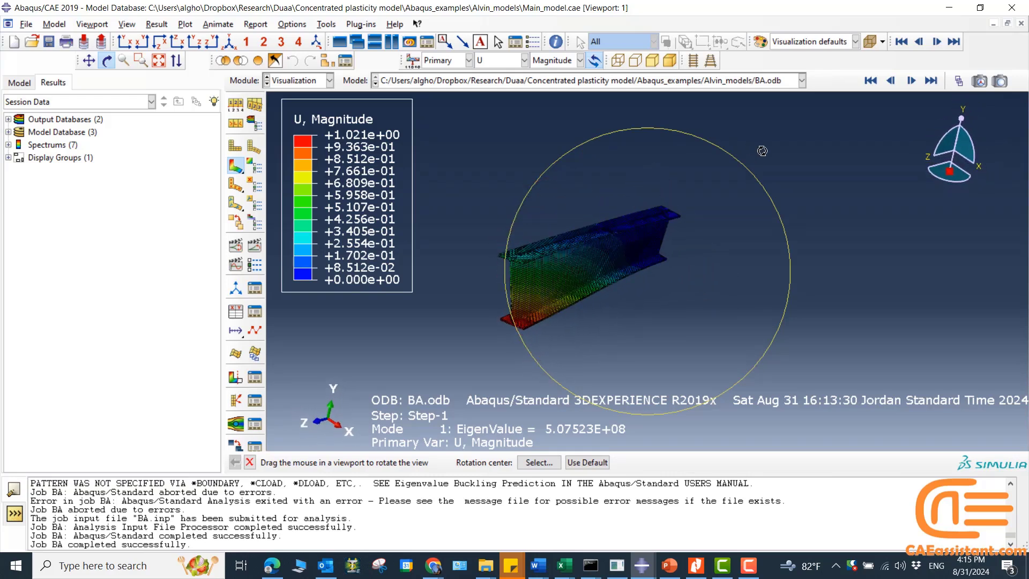
# - Step forward through buckling Modes 2 to 5, rotating the beam at Mode 3
pyautogui.click(911, 81)
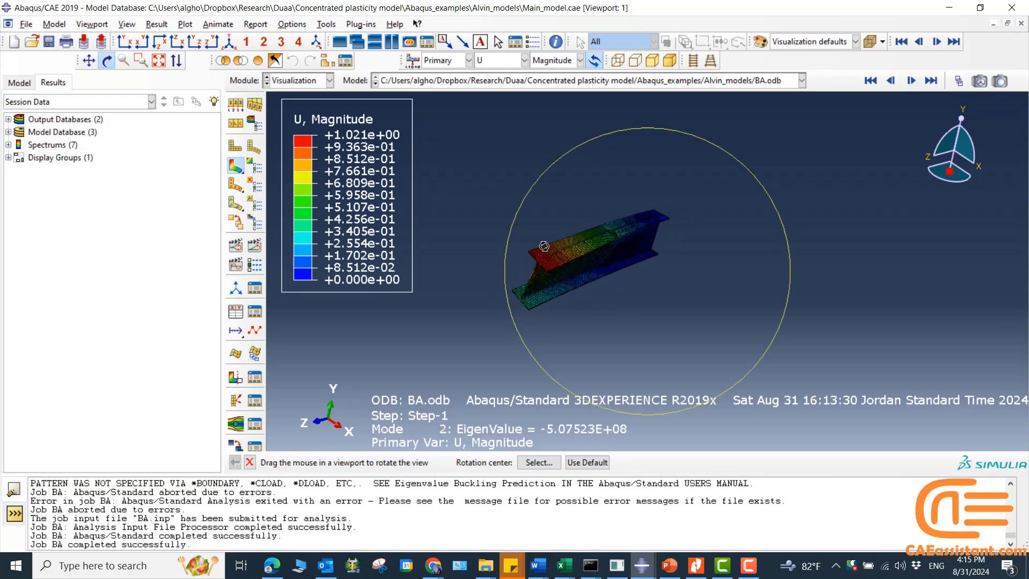
pyautogui.scroll(3, 544, 246)
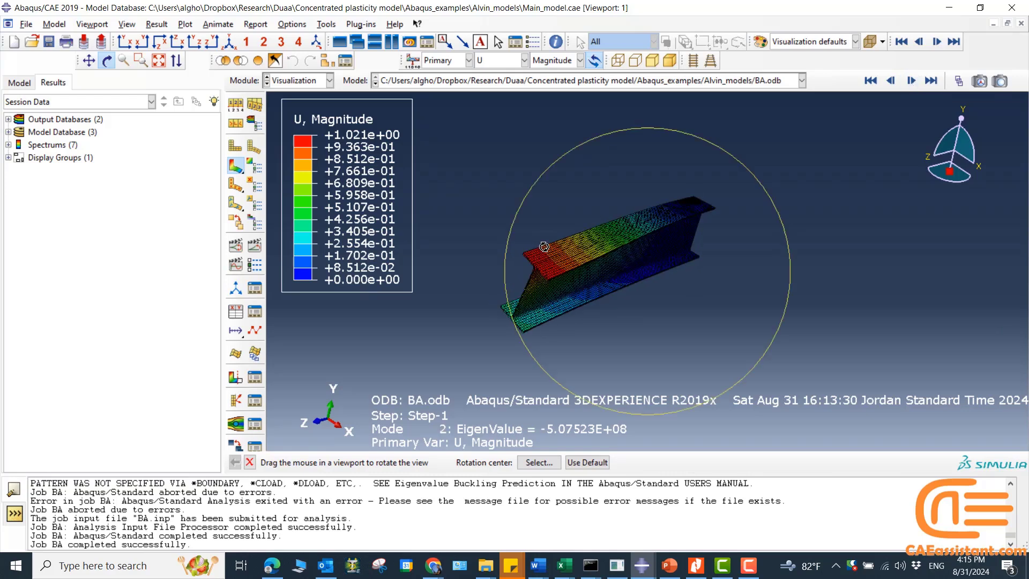
pyautogui.click(912, 81)
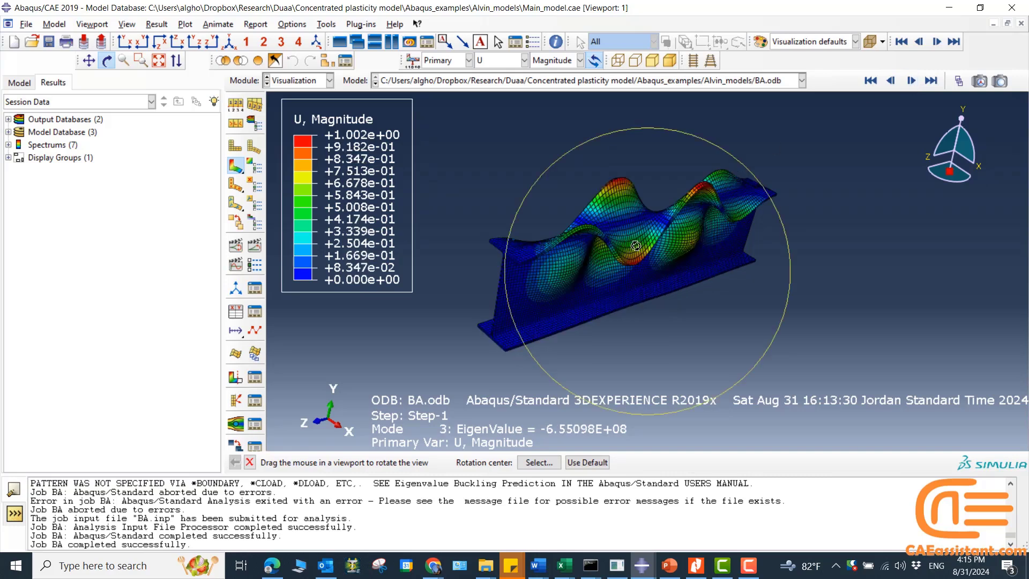
pyautogui.moveTo(668, 248); pyautogui.dragTo(677, 246)
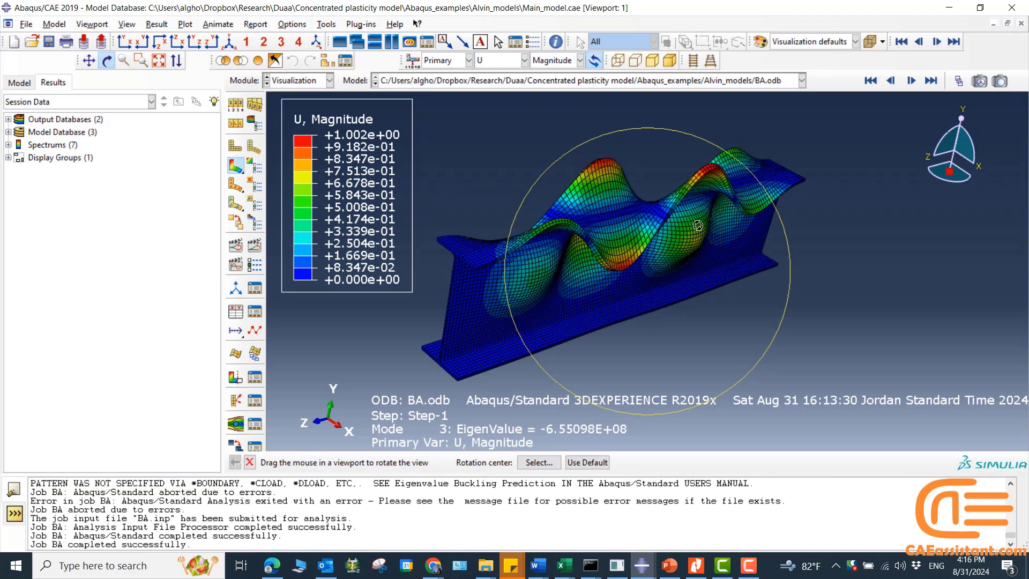
pyautogui.click(916, 88)
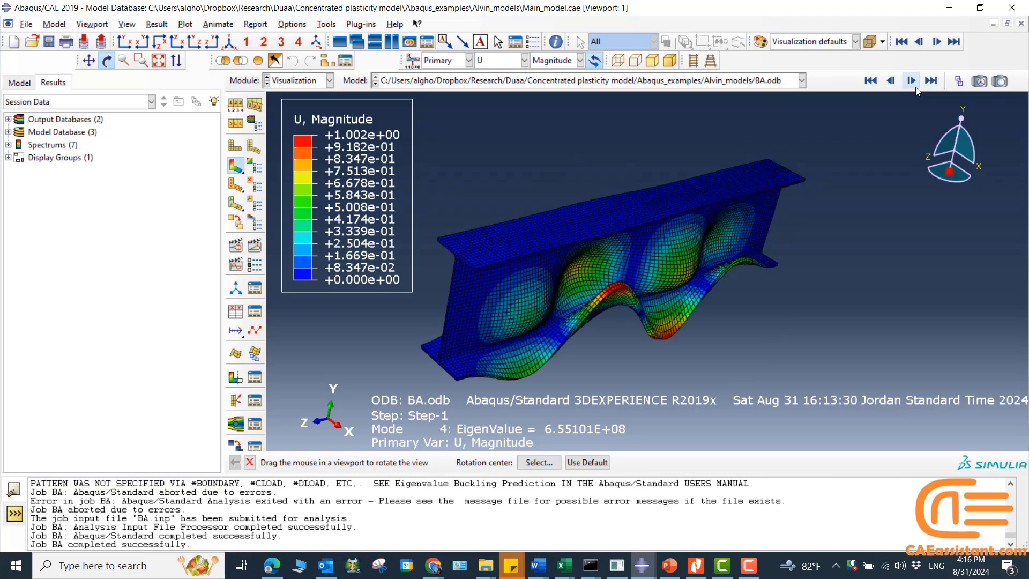
pyautogui.click(916, 89)
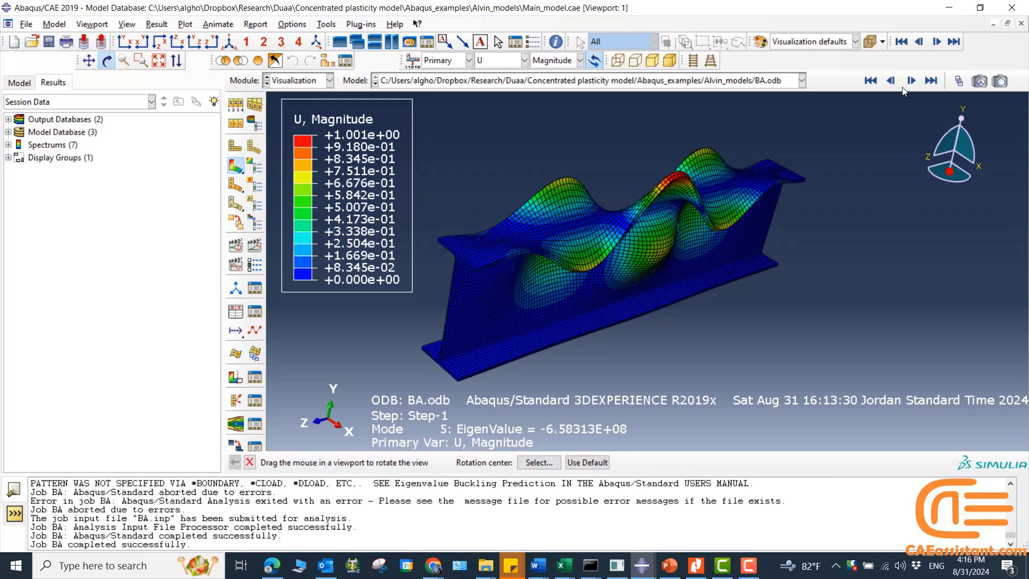
# - Step back through Modes 4 to 1 to the undeformed base state
pyautogui.click(892, 82)
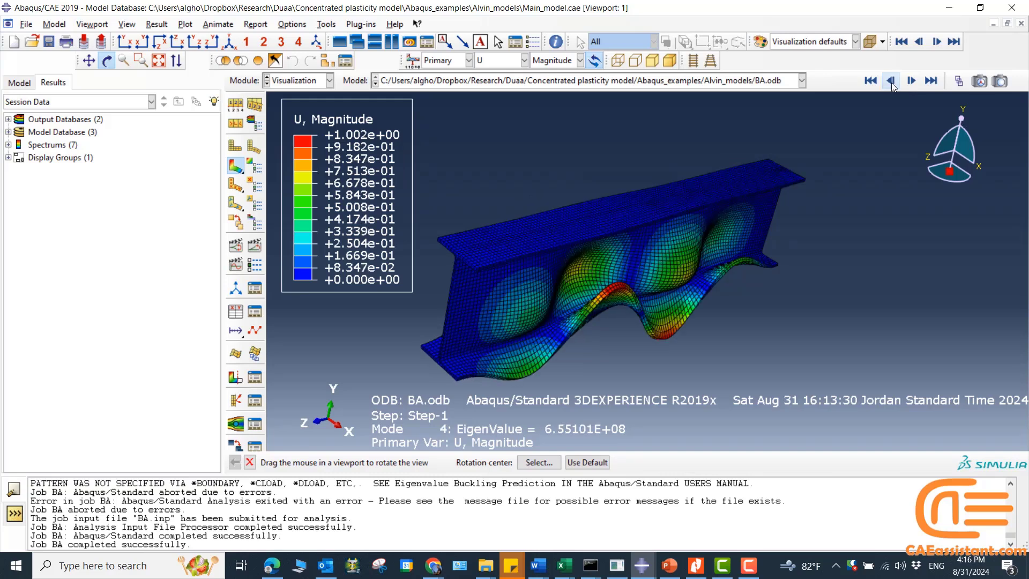
pyautogui.click(891, 83)
pyautogui.click(892, 82)
pyautogui.click(891, 83)
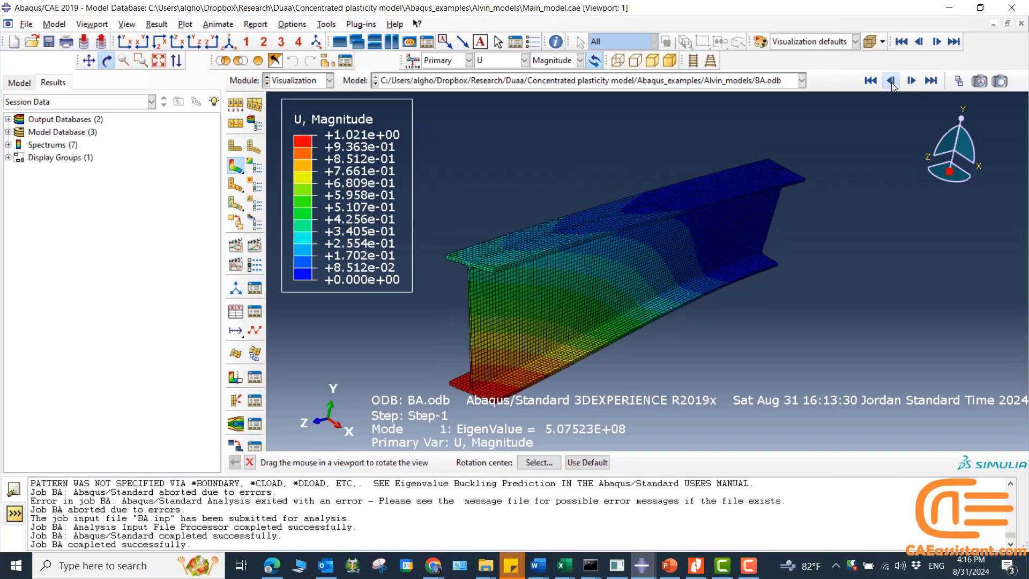
pyautogui.click(890, 82)
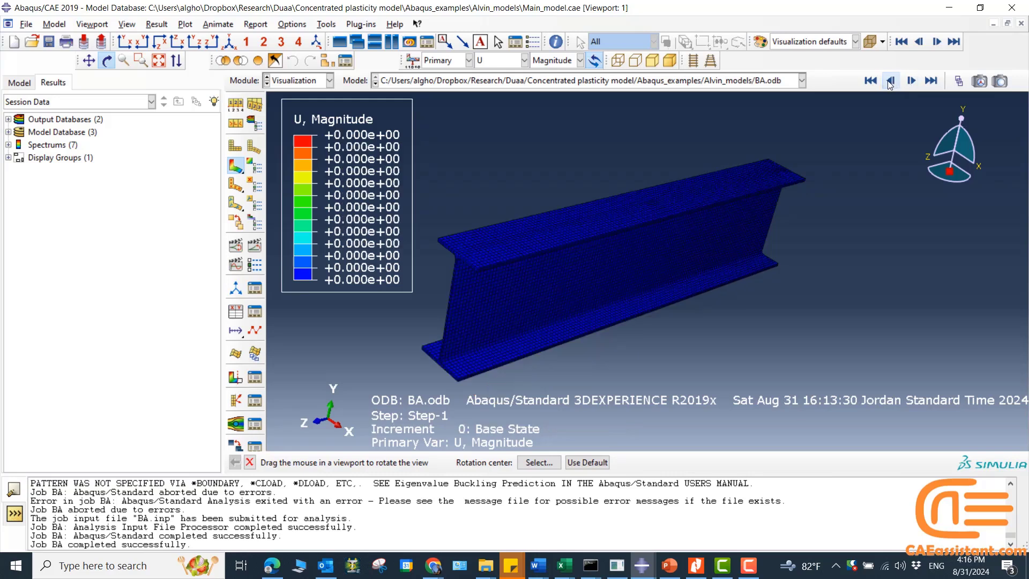
# - Advance again to buckling Mode 4 (eigenvalue 6.55101E+08) and rotate the beam toward its end
pyautogui.click(909, 80)
pyautogui.click(909, 80)
pyautogui.click(909, 79)
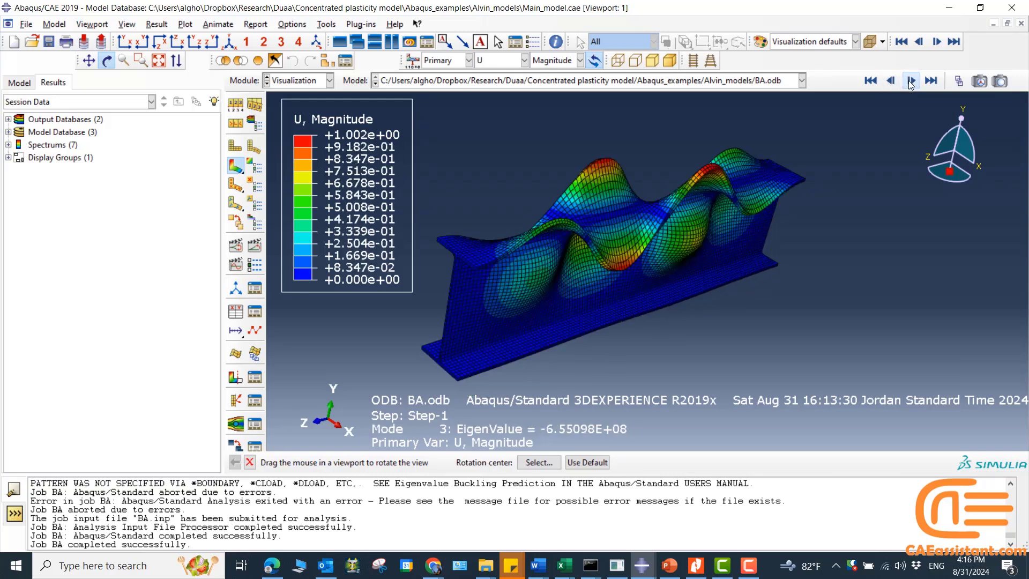
pyautogui.click(908, 80)
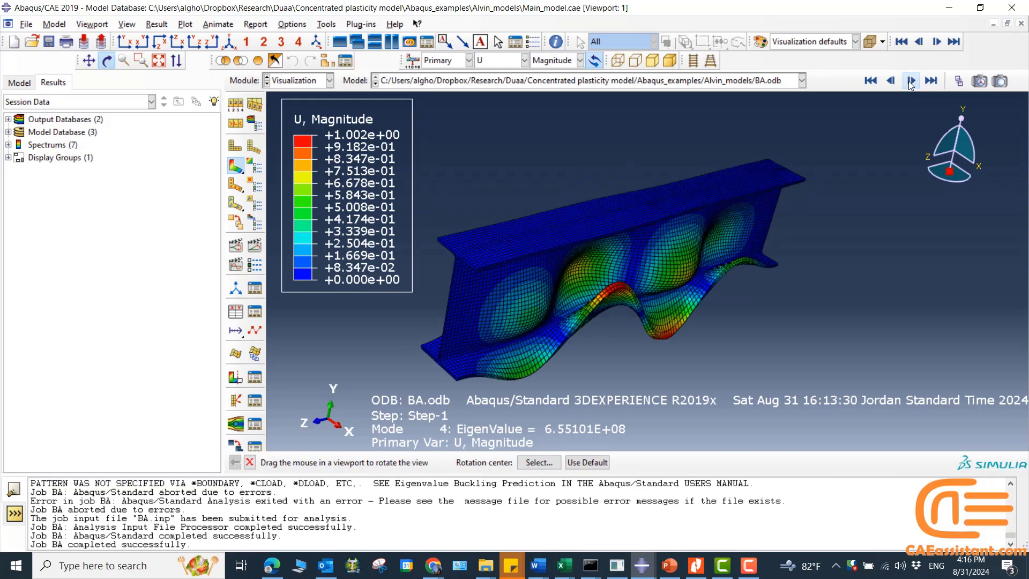
pyautogui.moveTo(713, 225); pyautogui.dragTo(750, 274)
# - Switch to the Job module and dismiss the job list
pyautogui.click(308, 80)
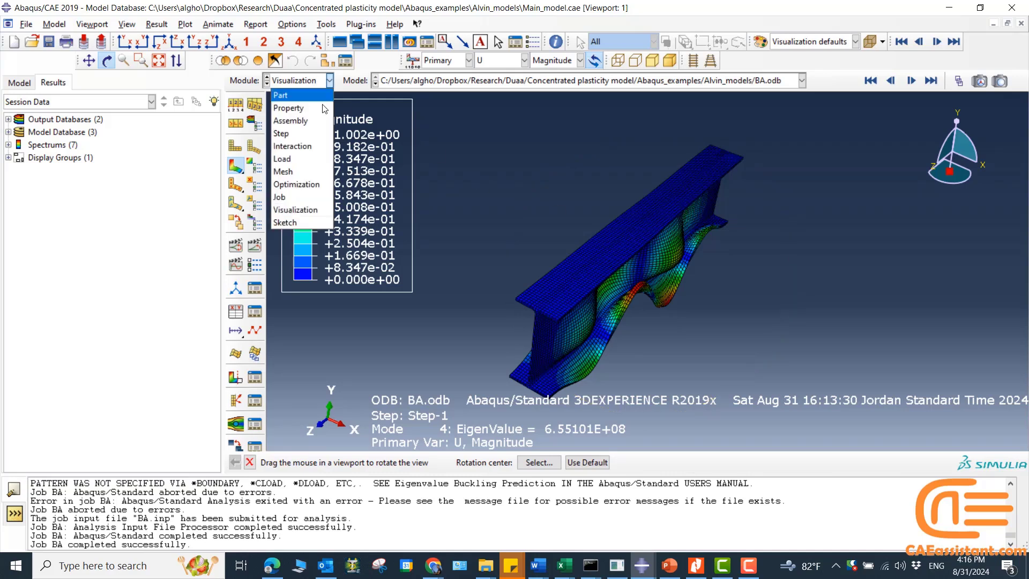
pyautogui.click(300, 198)
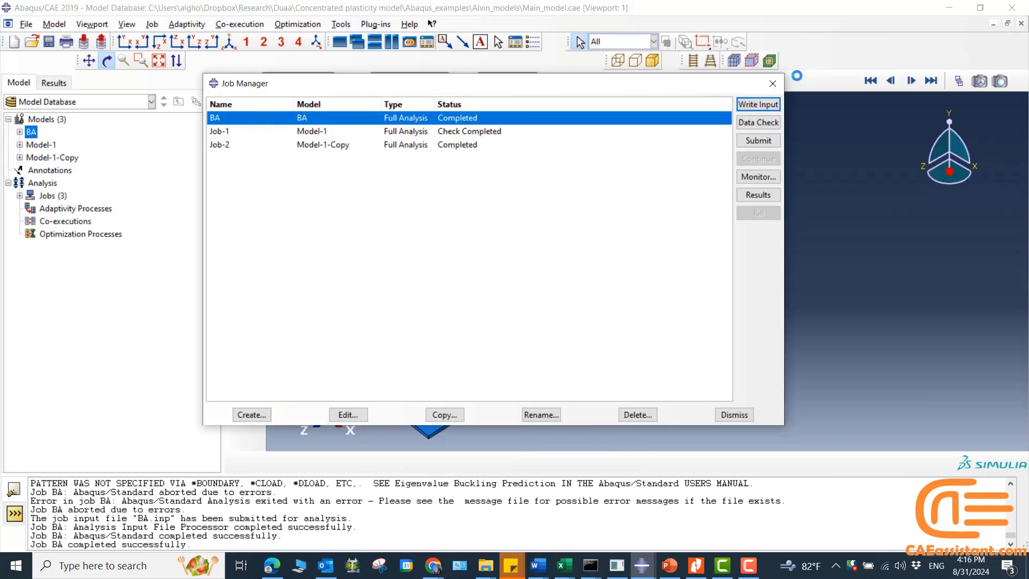
pyautogui.click(772, 83)
# - Open Edit Keywords for model BA and scroll down to the *End Step line
pyautogui.click(20, 132)
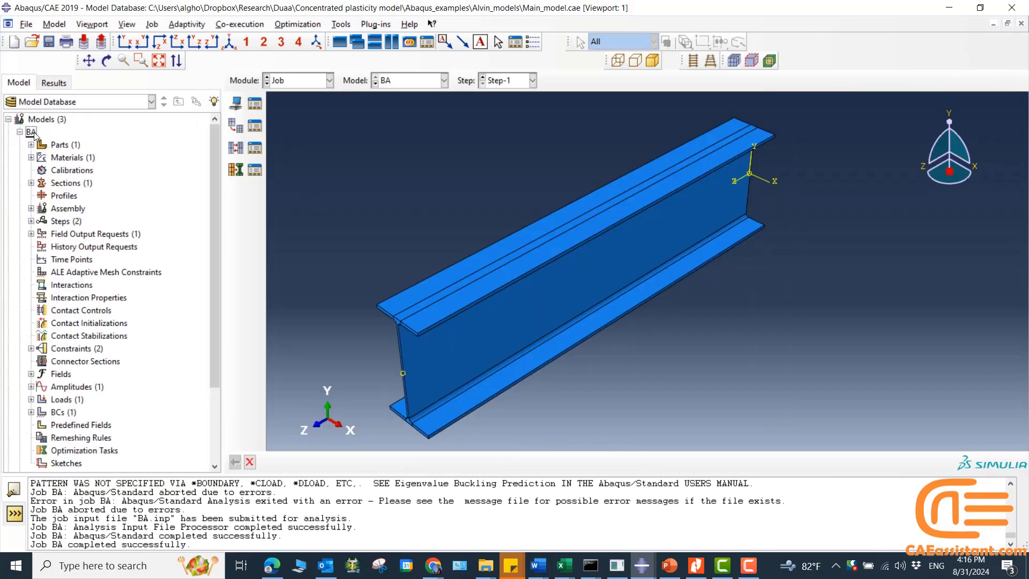
pyautogui.rightClick(30, 134)
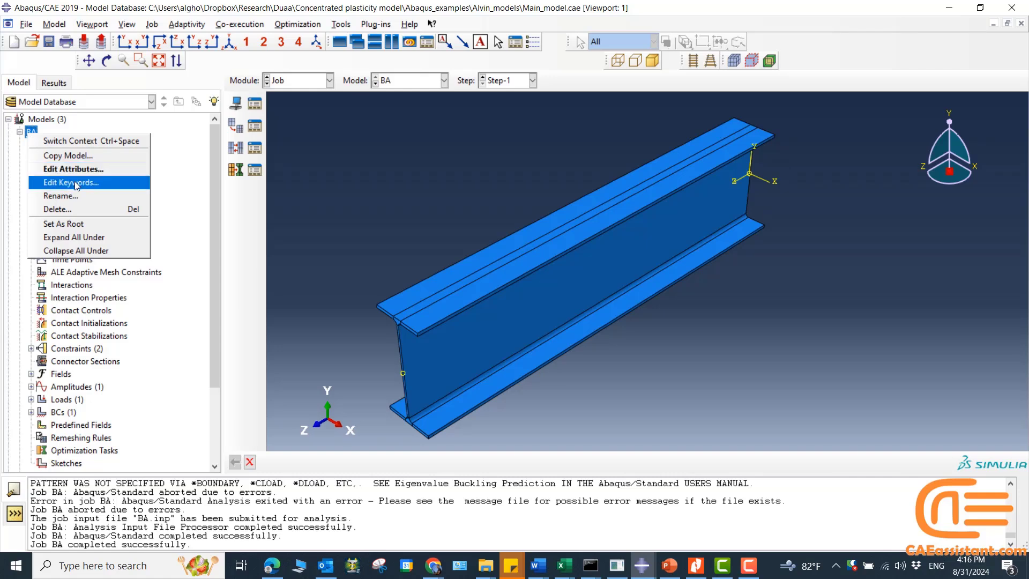
pyautogui.click(95, 183)
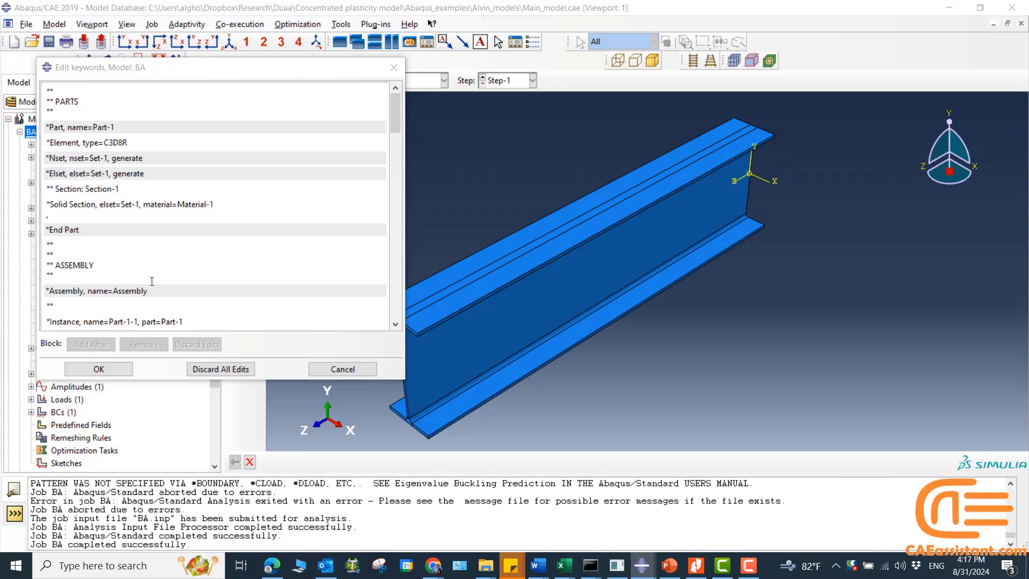
pyautogui.scroll(-15, 204, 190)
pyautogui.scroll(-10, 204, 190)
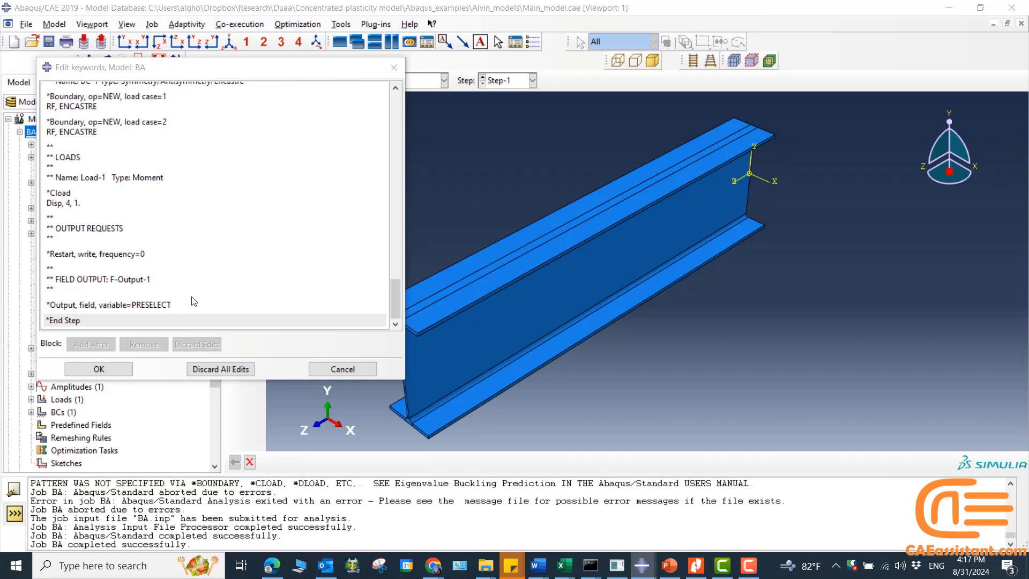
# - Insert new keyword lines after *Output, field, variable=PRESELECT and before *End Step, then accept
pyautogui.click(200, 301)
pyautogui.press('Return')
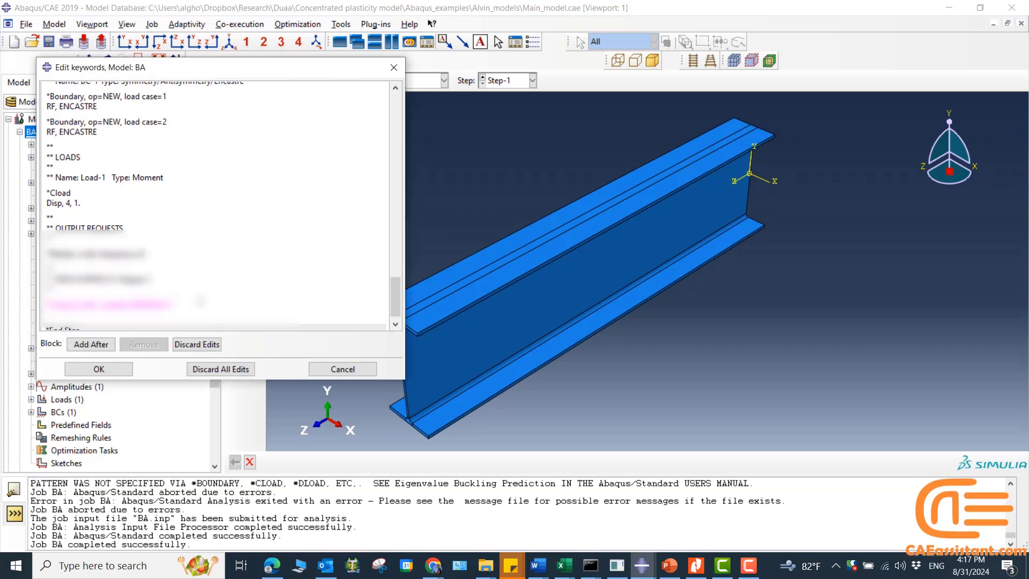
pyautogui.press('Return')
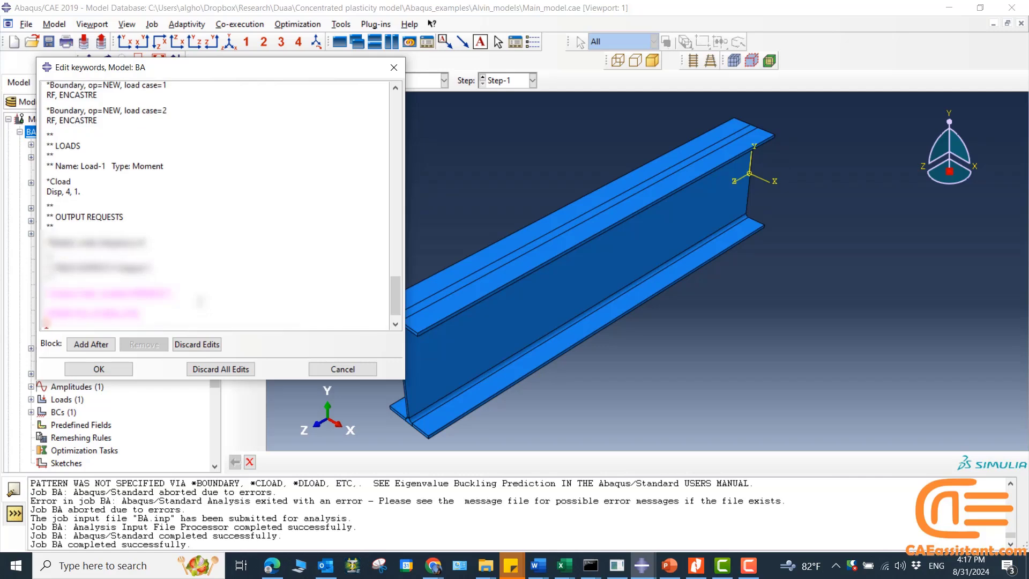
pyautogui.scroll(-1, 214, 203)
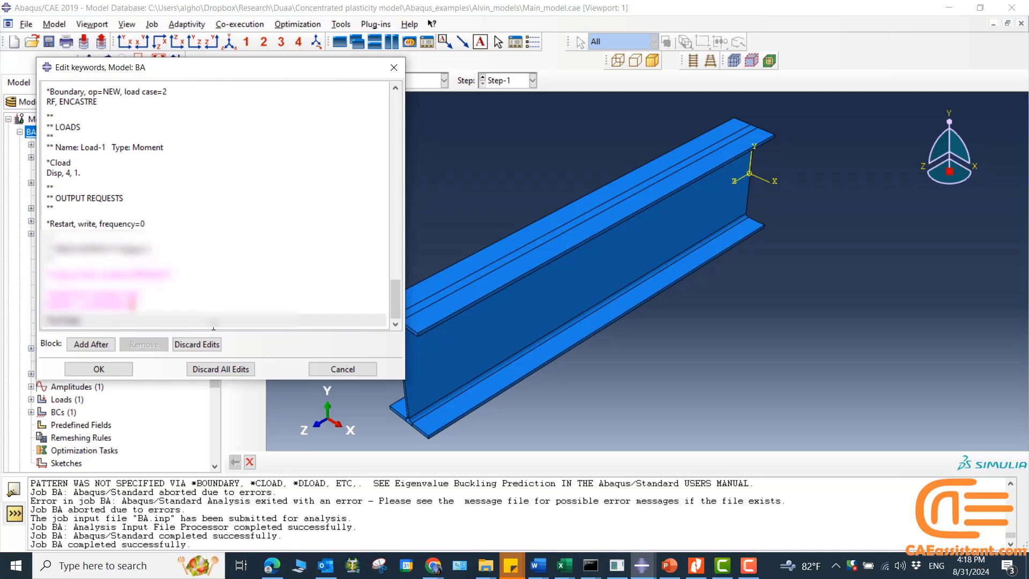
pyautogui.press('Return')
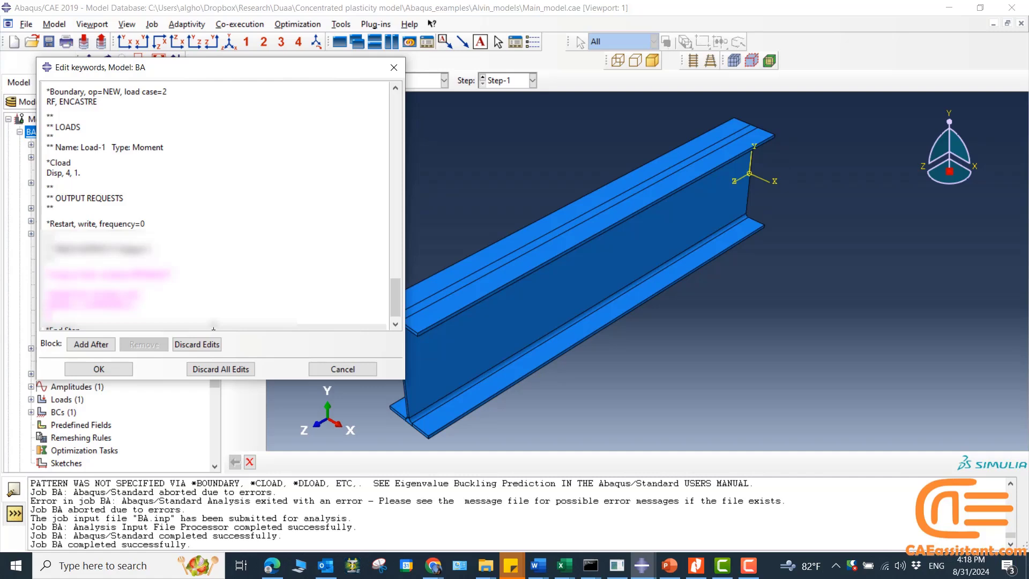
pyautogui.write('*')
pyautogui.click(100, 369)
# - Resubmit job BA, overwriting its existing job files
pyautogui.click(255, 103)
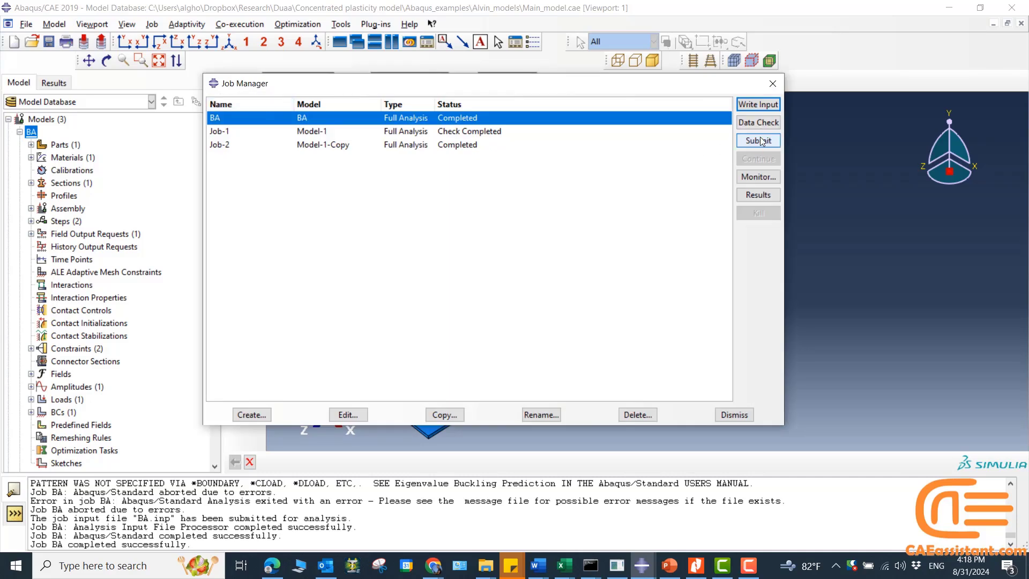
pyautogui.click(758, 140)
pyautogui.click(659, 225)
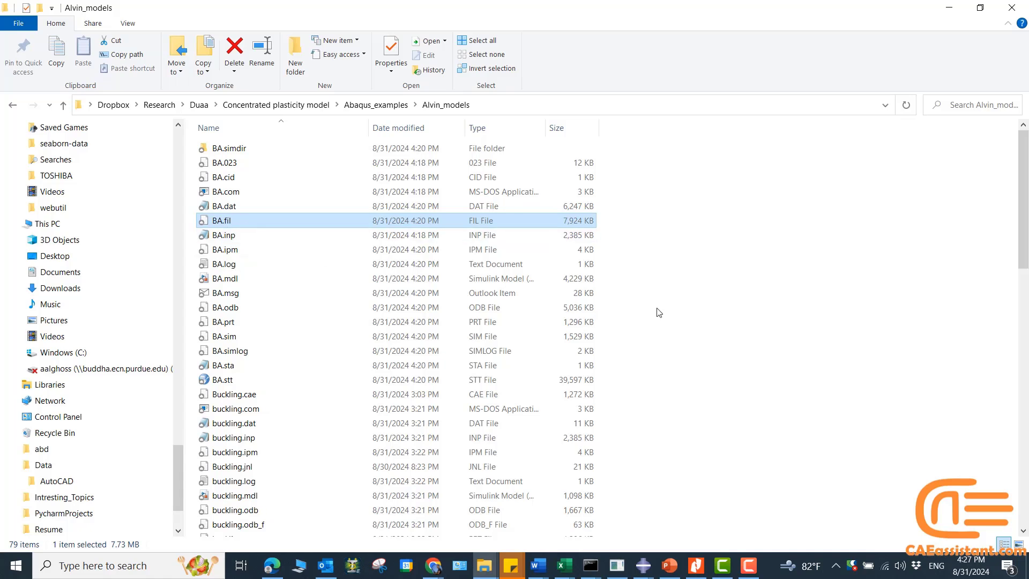
# - Minimize the Alvin_models File Explorer window to return to Abaqus
pyautogui.click(947, 7)
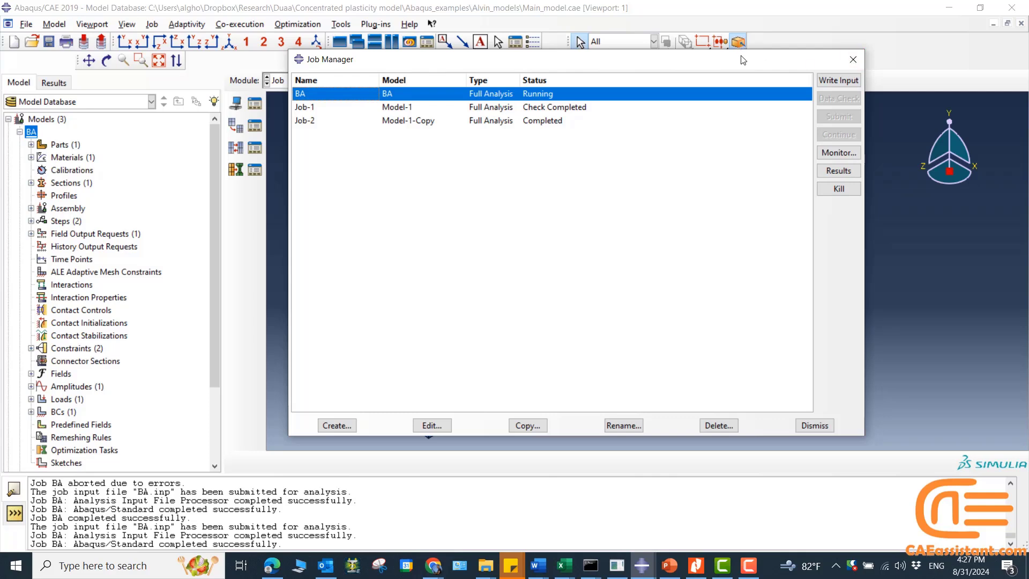
# - Close the Job Manager and make Model-1 the current model
pyautogui.moveTo(743, 61); pyautogui.dragTo(776, 107)
pyautogui.click(887, 106)
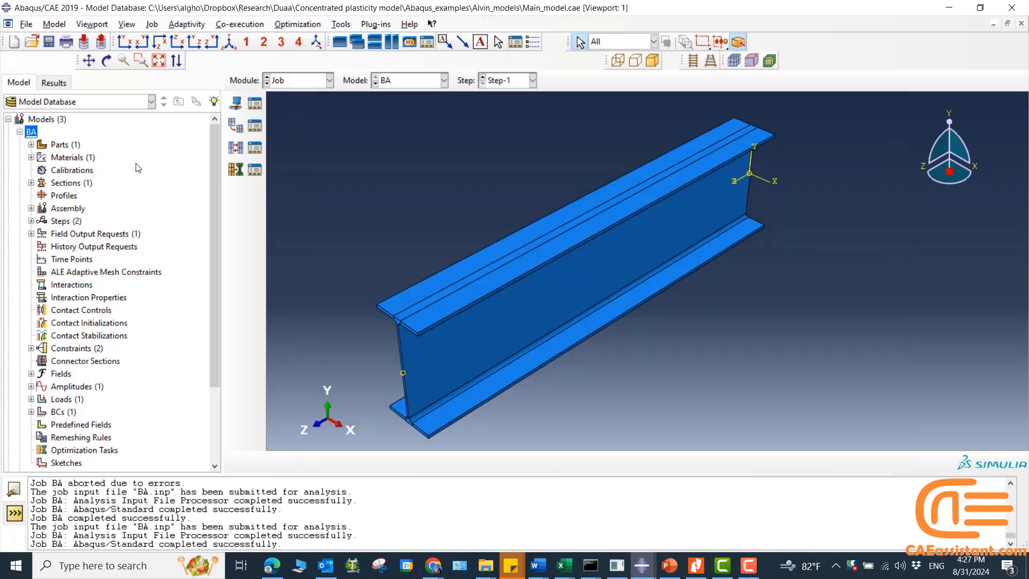
pyautogui.click(20, 132)
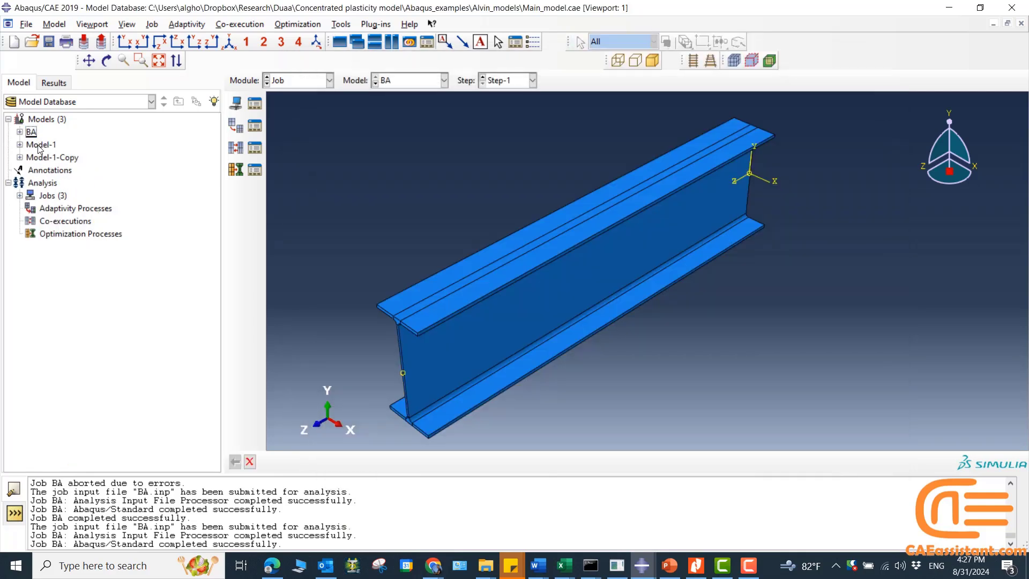
pyautogui.click(42, 145)
pyautogui.rightClick(47, 145)
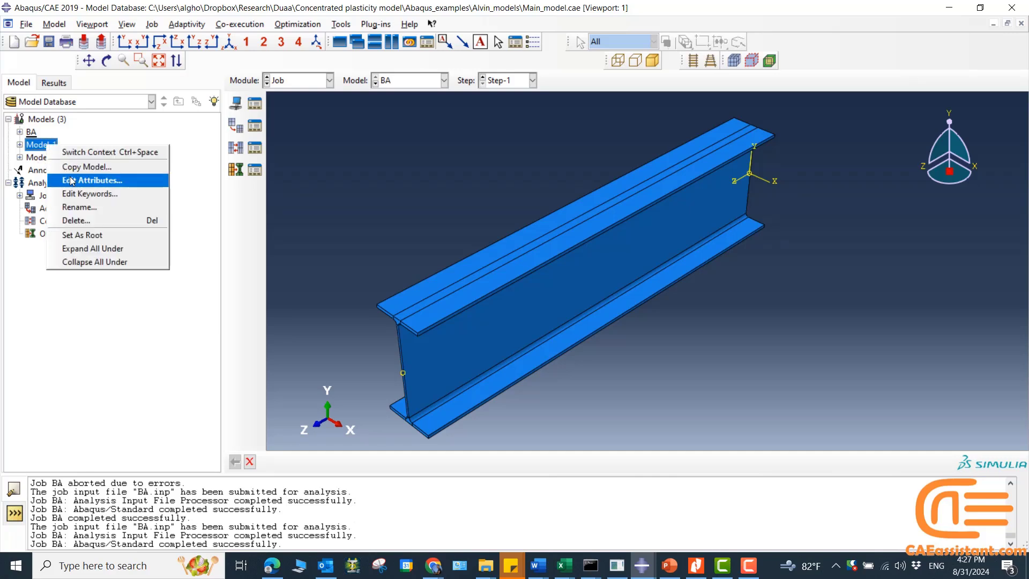
pyautogui.hotkey('ctrl', 'space')
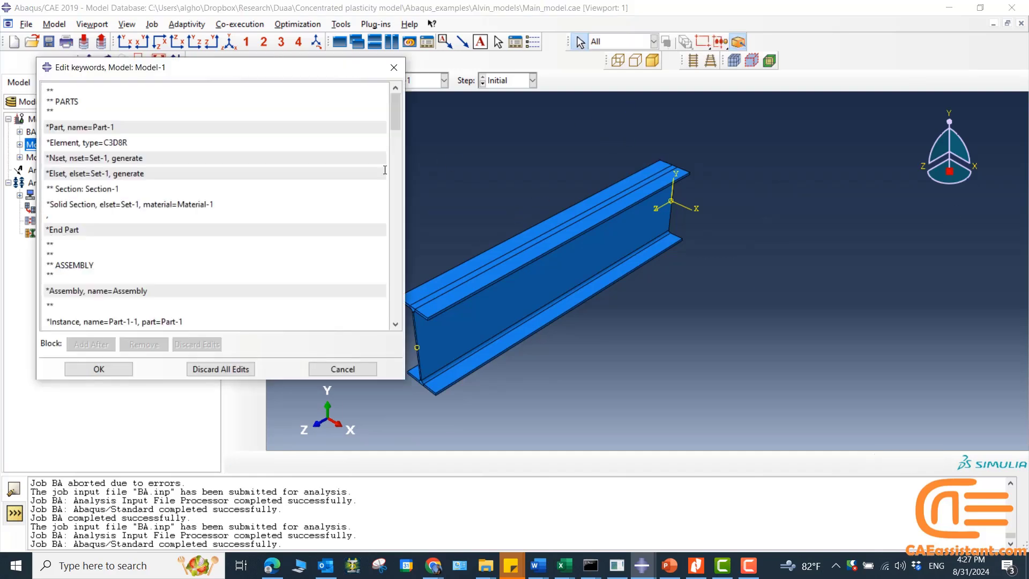
# - Paste the copied keyword lines into Model-1 between the ENCASTRE boundary and *Step, then accept
pyautogui.moveTo(395, 110); pyautogui.dragTo(389, 248)
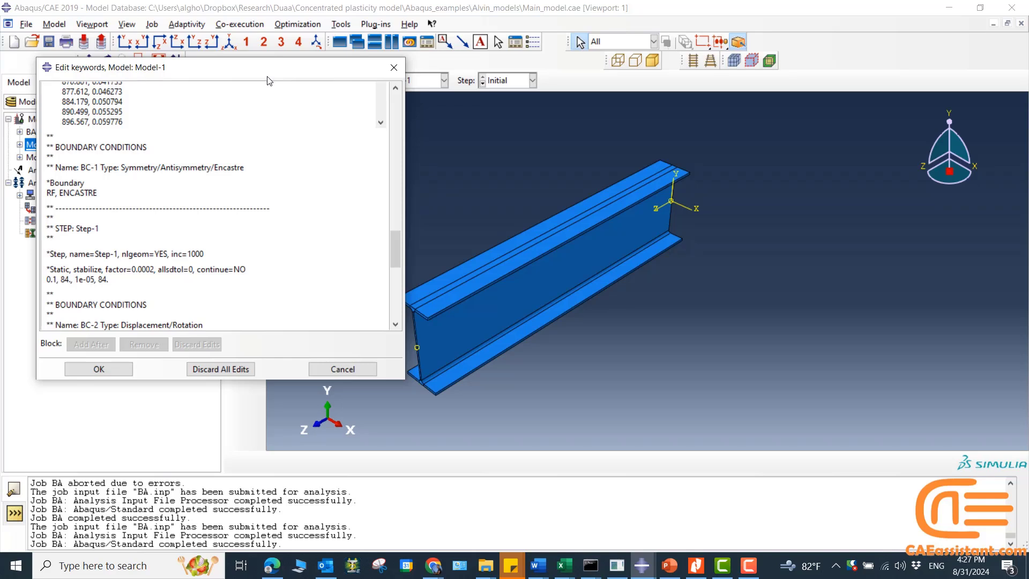
pyautogui.moveTo(277, 75); pyautogui.dragTo(554, 79)
pyautogui.hotkey('alt', 'Tab')
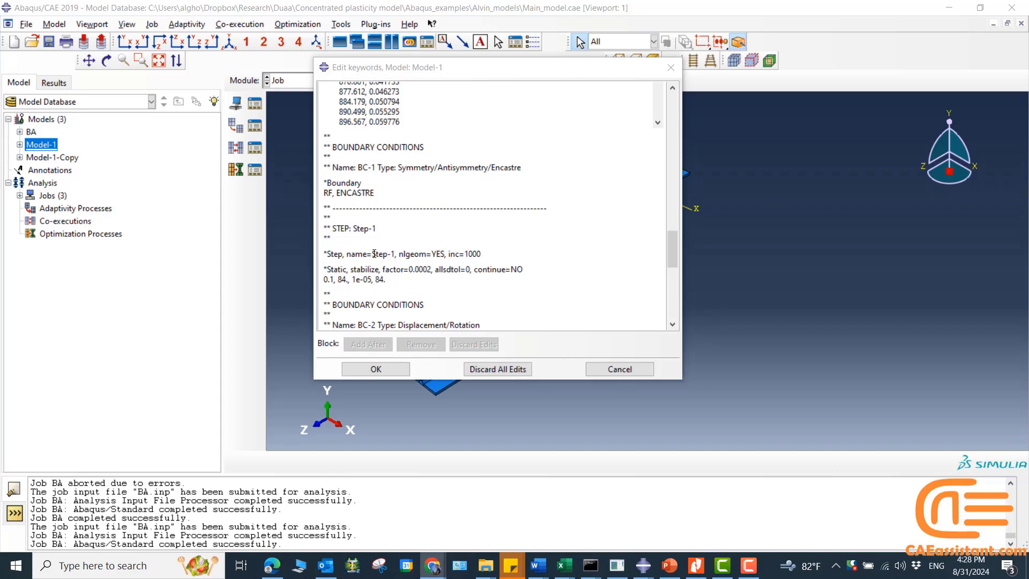
pyautogui.click(565, 208)
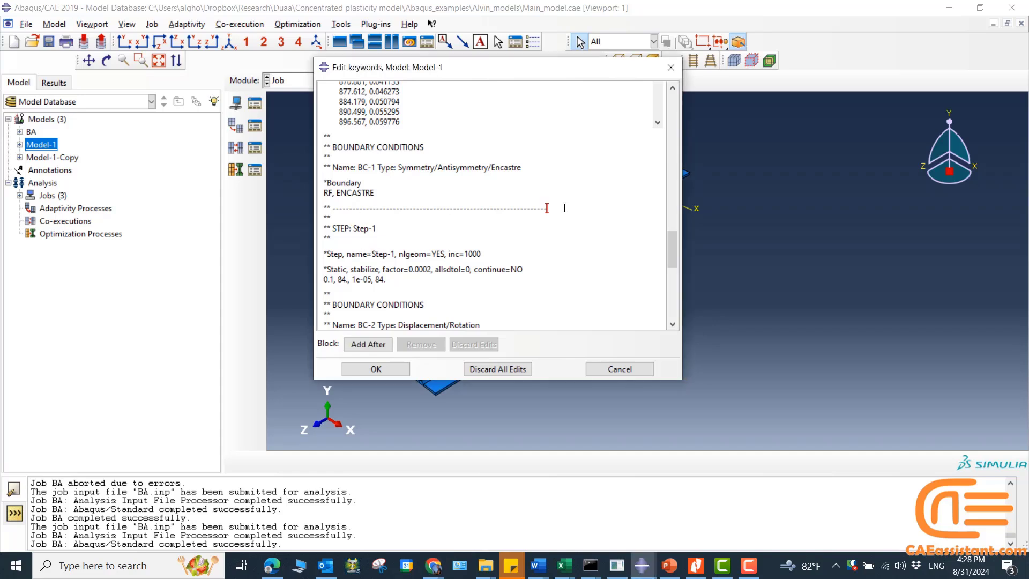
pyautogui.hotkey('ctrl', 'v')
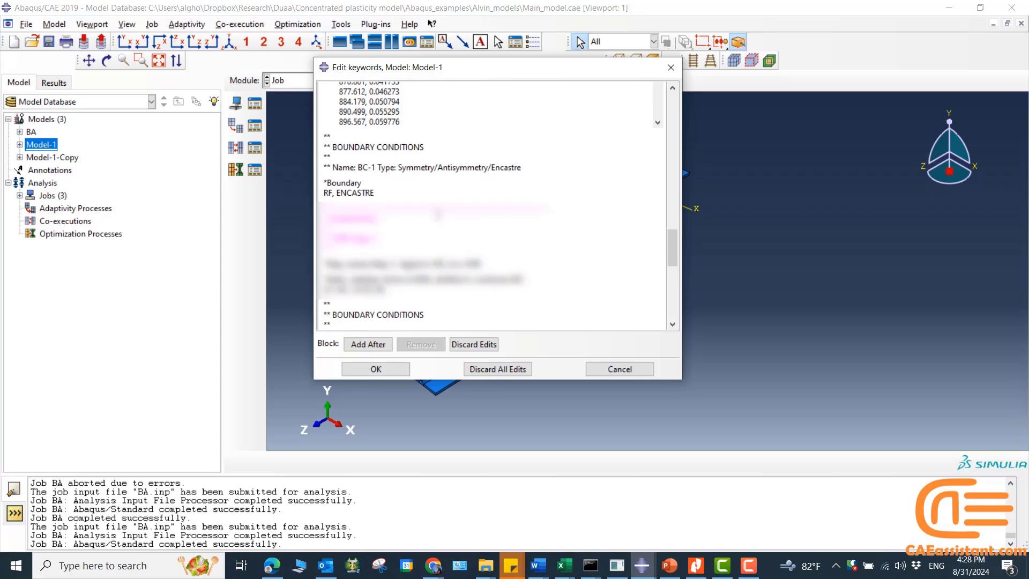
pyautogui.press('Return')
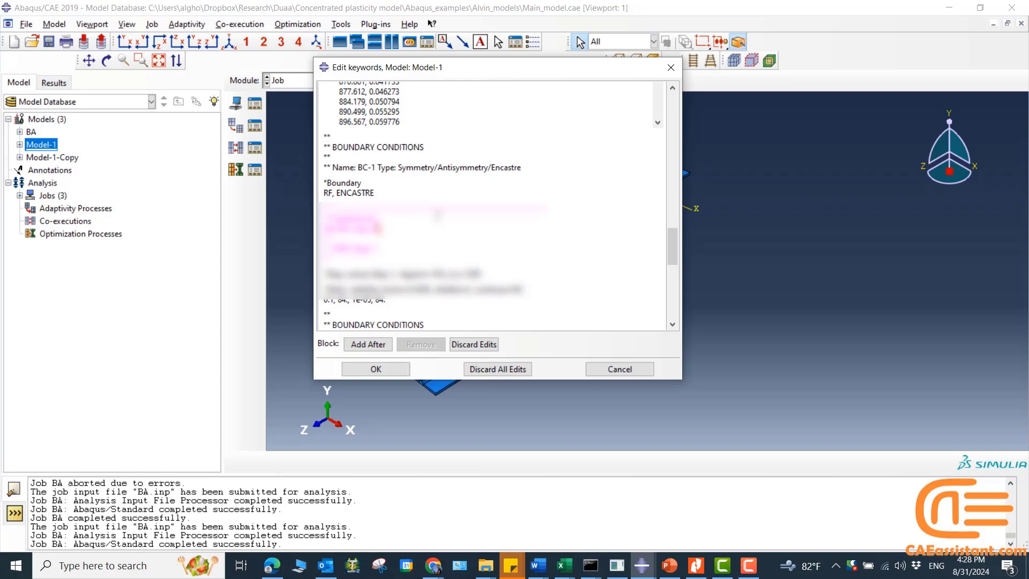
pyautogui.press('Return')
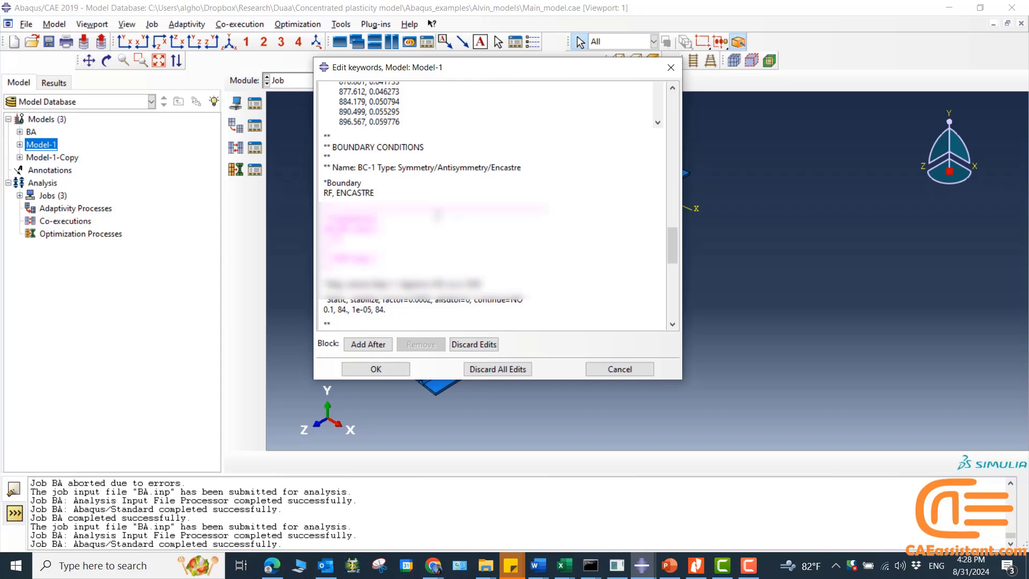
pyautogui.press('Return')
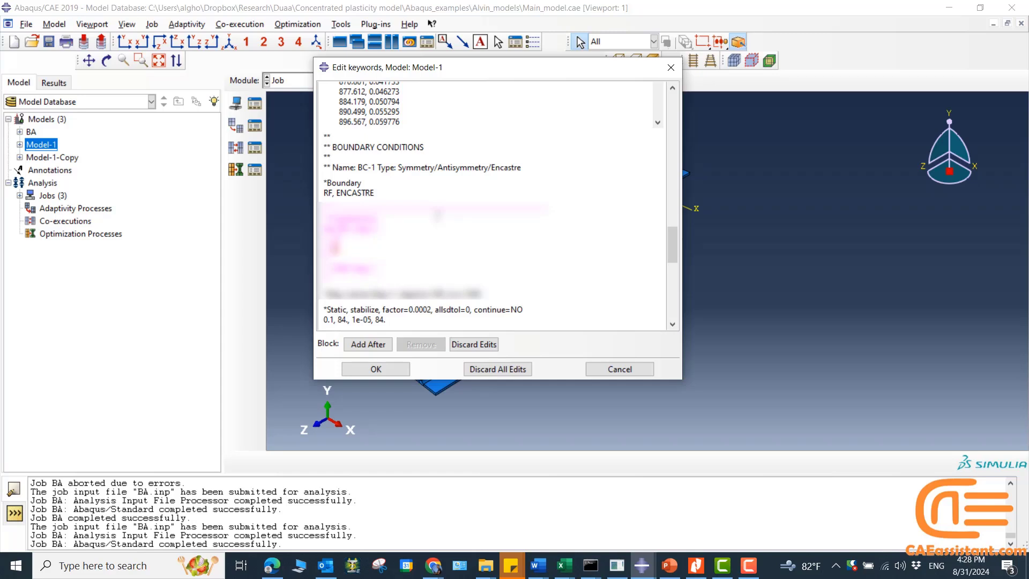
pyautogui.press('Return')
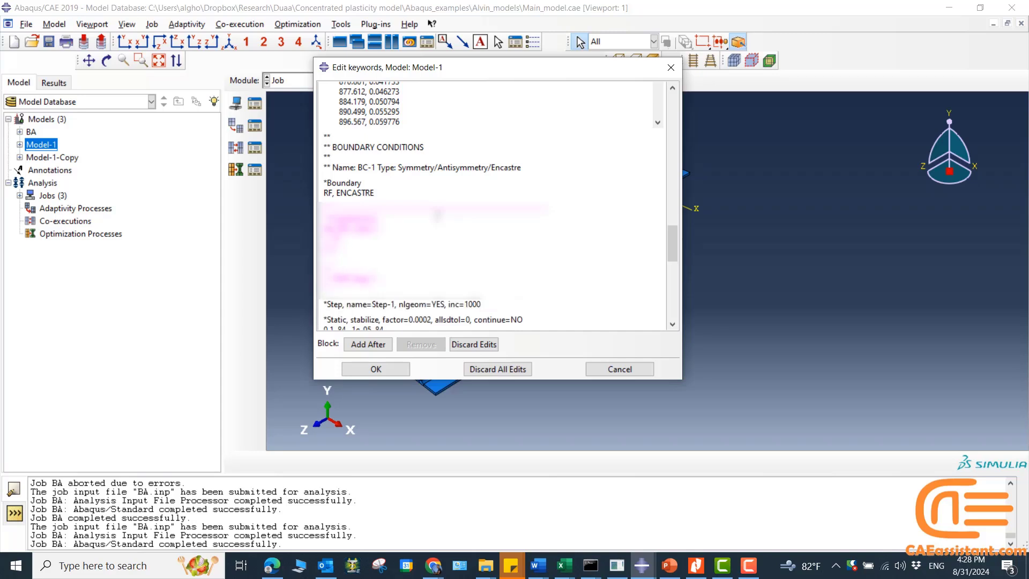
pyautogui.click(394, 370)
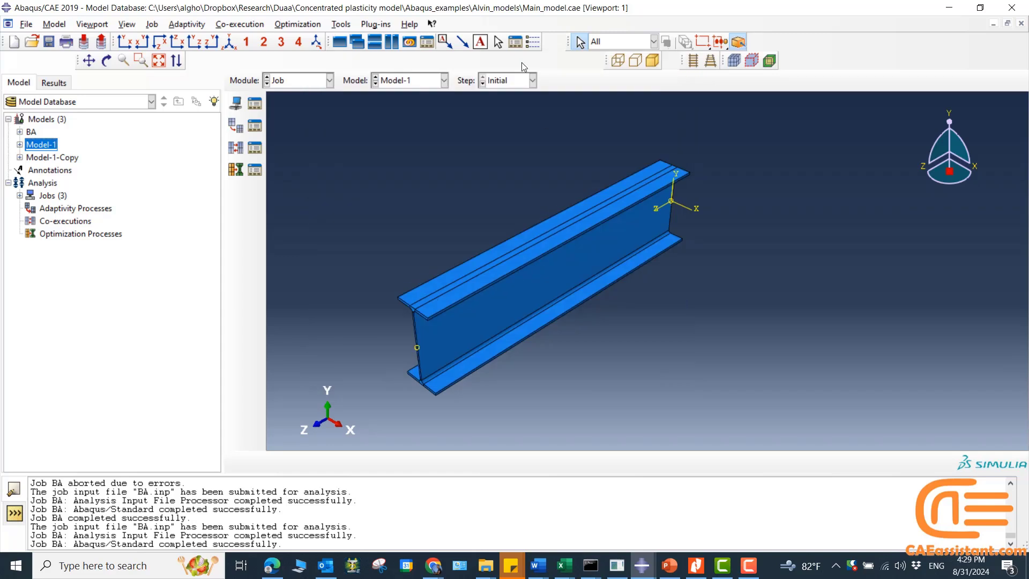
pyautogui.click(260, 104)
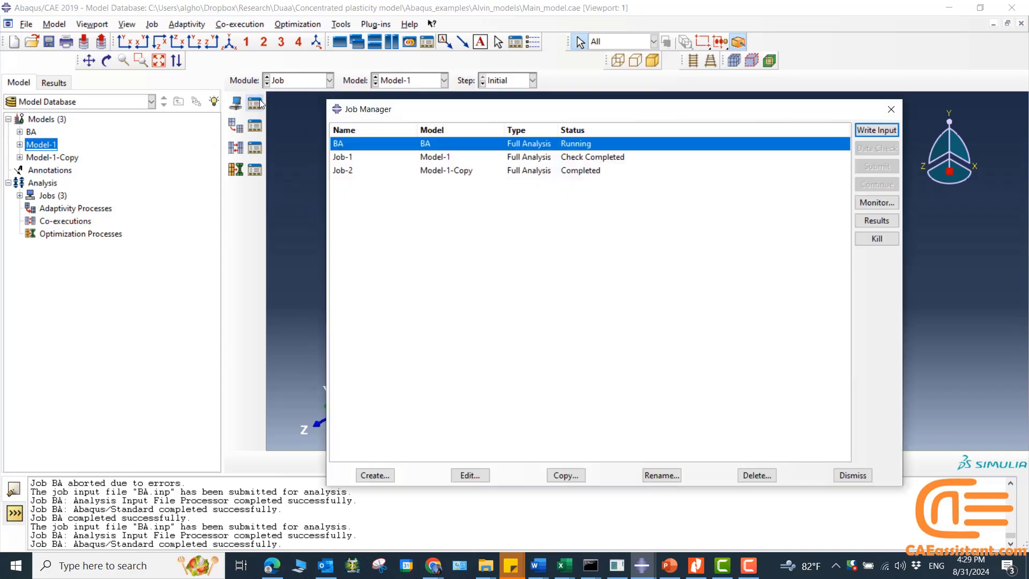
pyautogui.moveTo(646, 112); pyautogui.dragTo(581, 85)
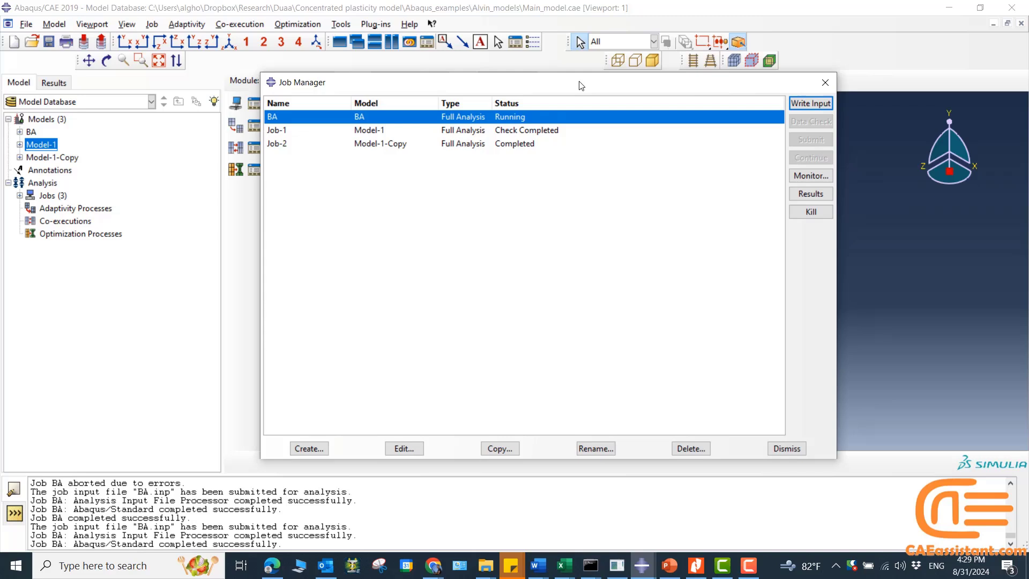
pyautogui.click(384, 131)
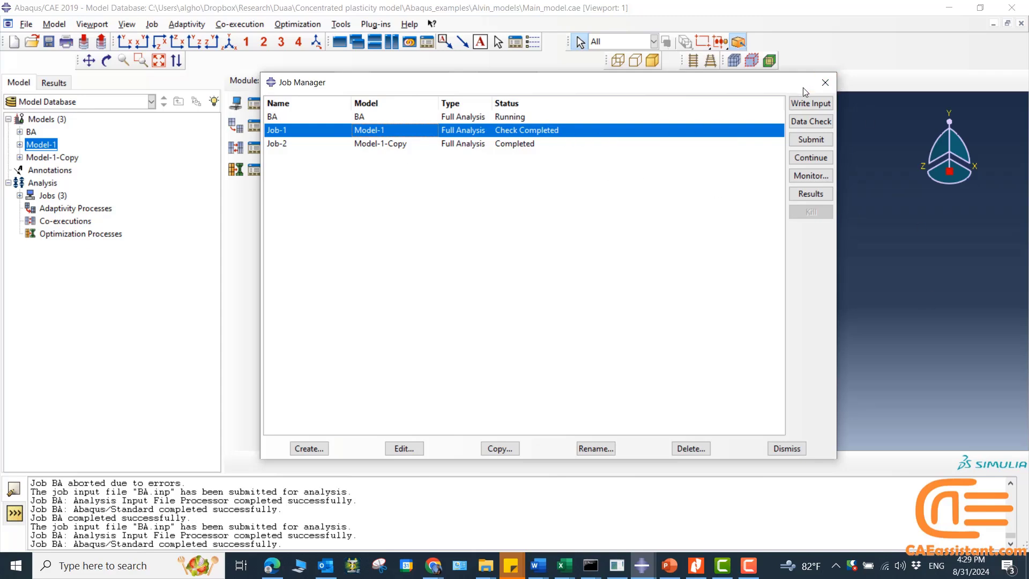
pyautogui.moveTo(802, 88); pyautogui.dragTo(809, 88)
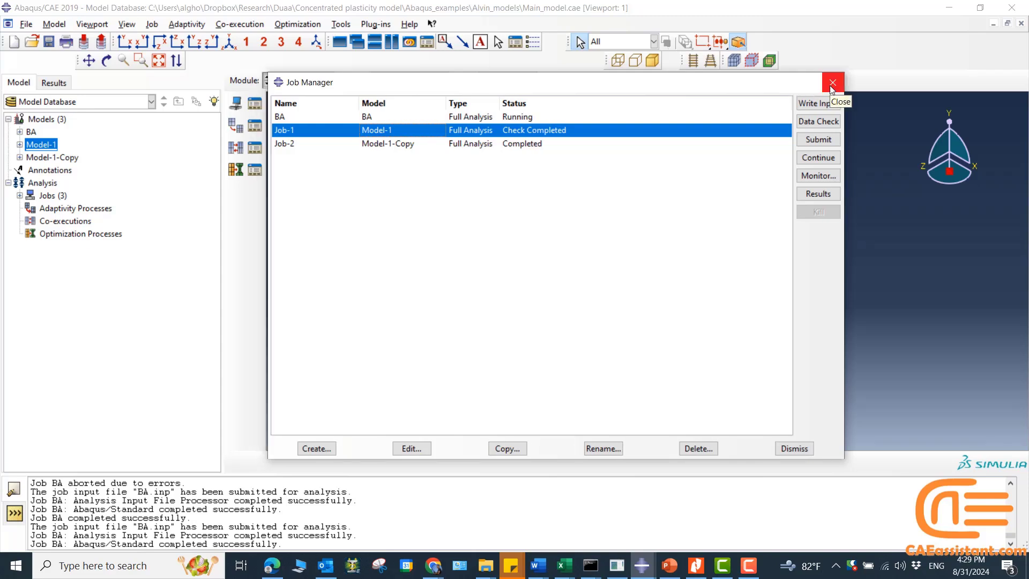
pyautogui.click(832, 83)
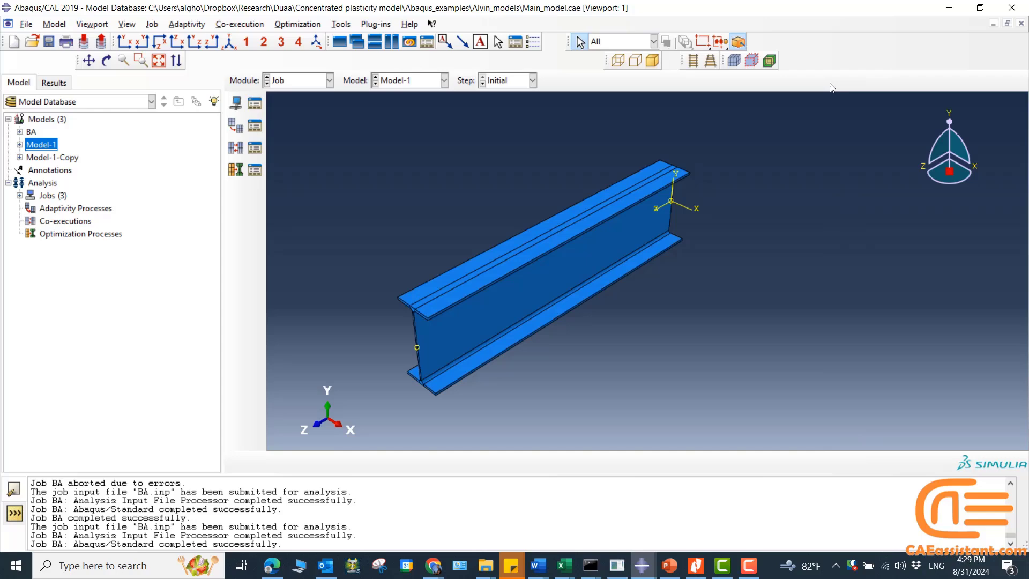
pyautogui.click(696, 565)
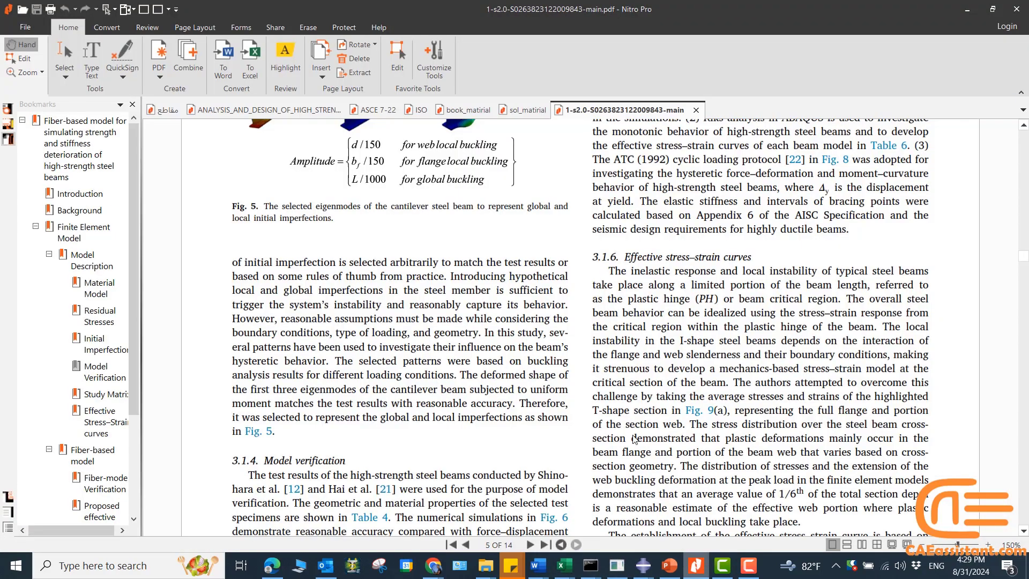
pyautogui.scroll(10, 529, 284)
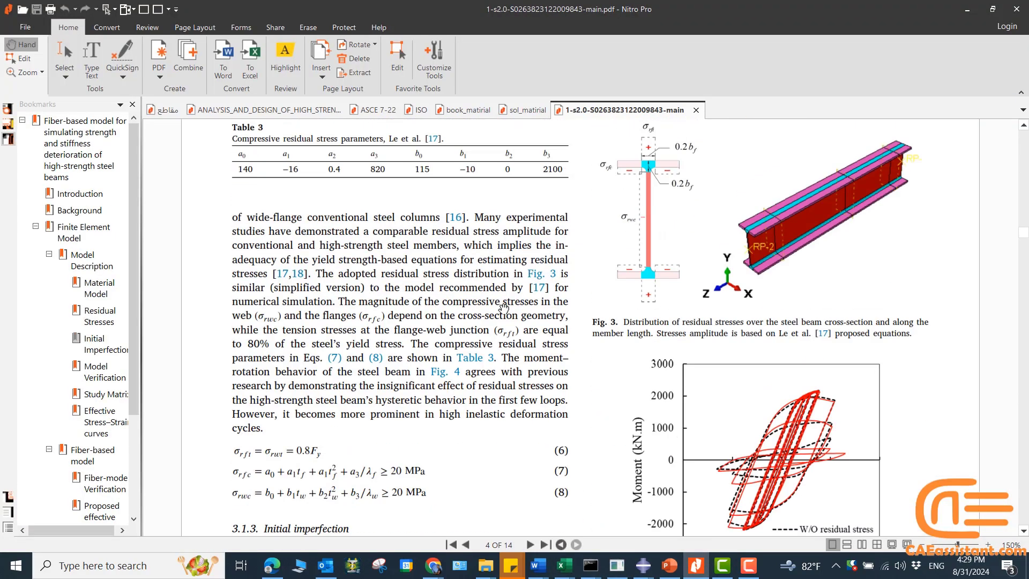
pyautogui.scroll(8, 503, 308)
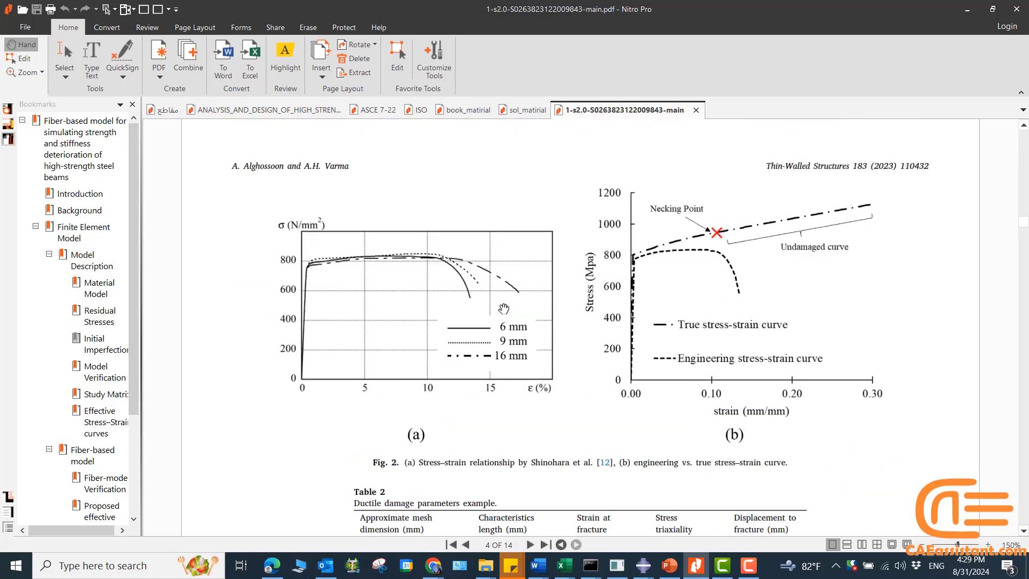
pyautogui.scroll(1, 504, 308)
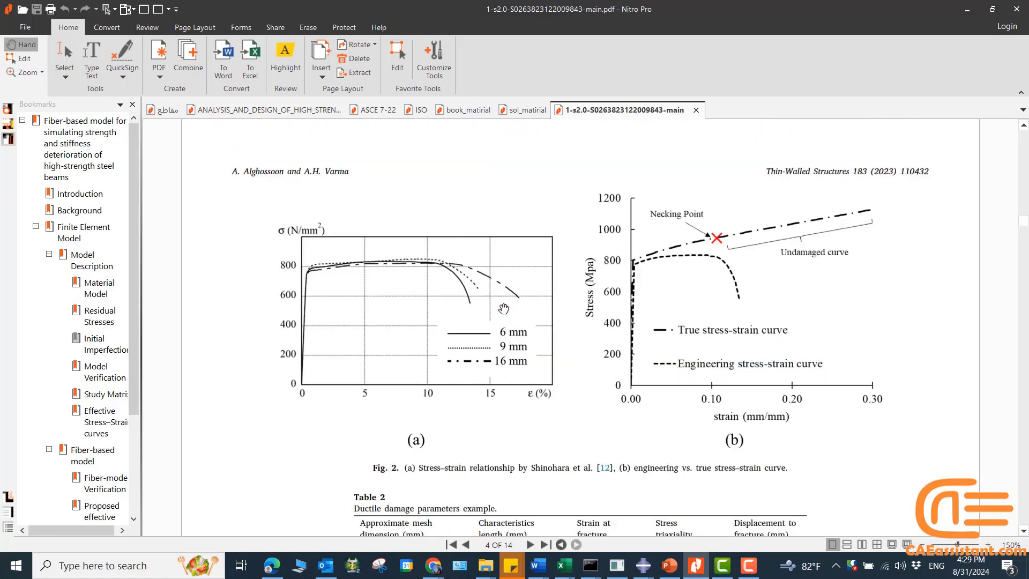
pyautogui.scroll(10, 504, 308)
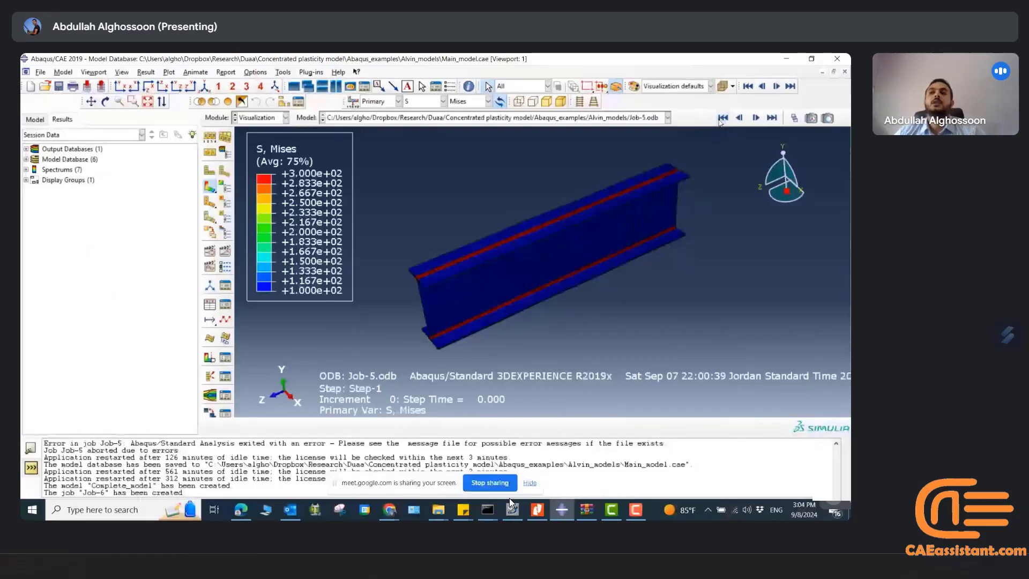
# - Zoom in and out around the I-beam to inspect the mesh
pyautogui.scroll(-5, 468, 214)
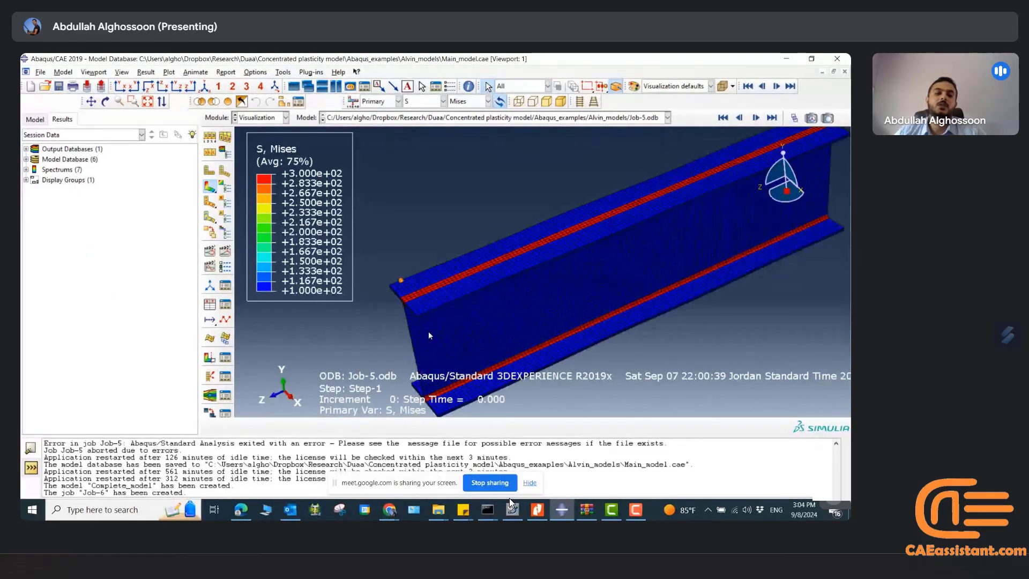
pyautogui.scroll(-5, 375, 271)
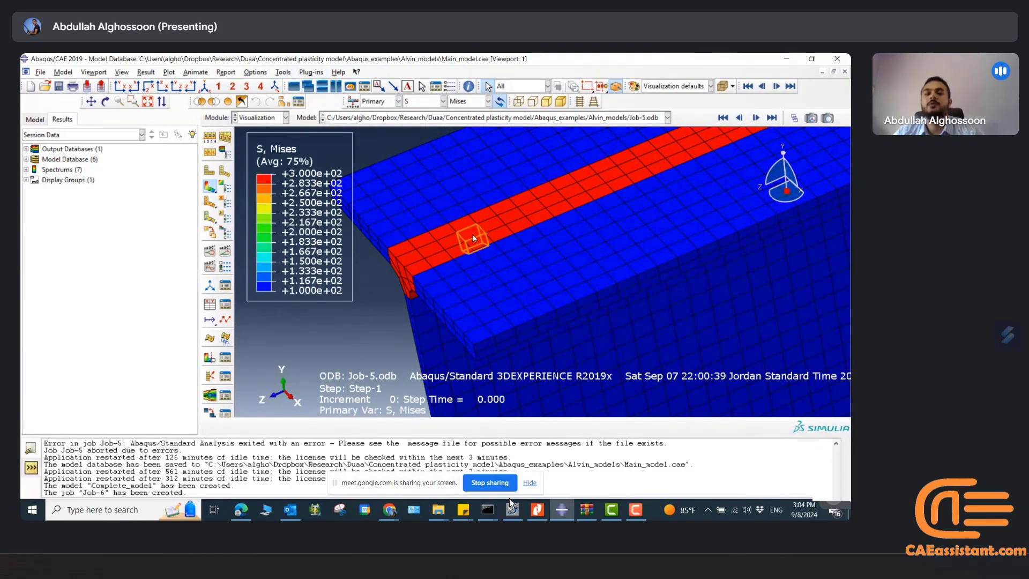
pyautogui.scroll(3, 472, 234)
pyautogui.scroll(1, 471, 233)
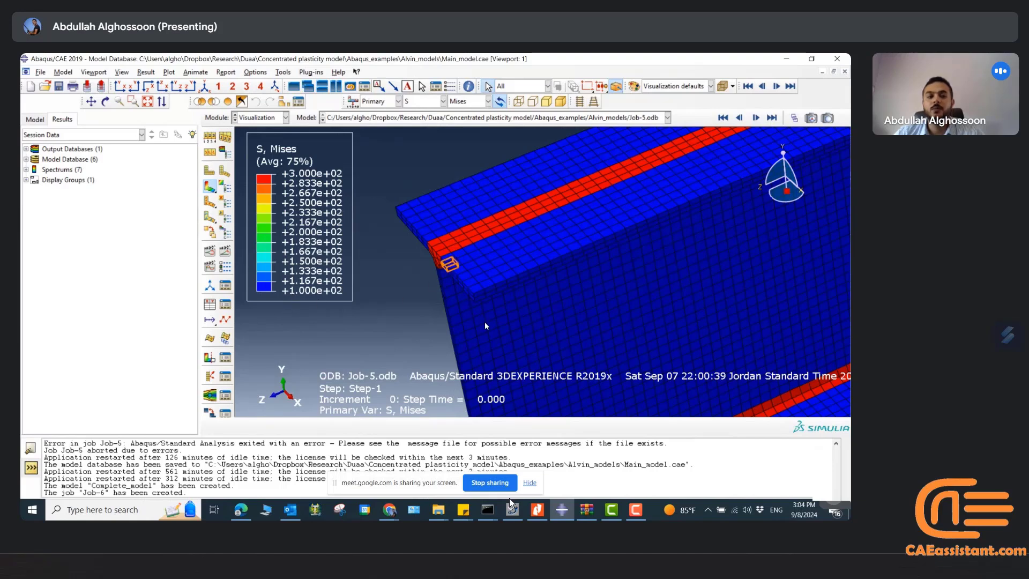
pyautogui.scroll(-5, 461, 291)
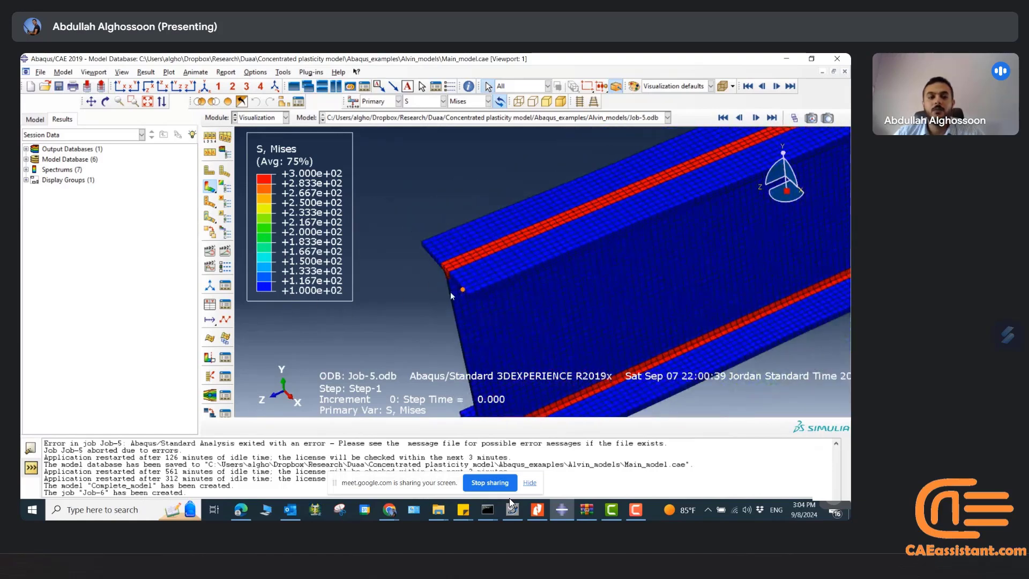
pyautogui.scroll(1, 268, 297)
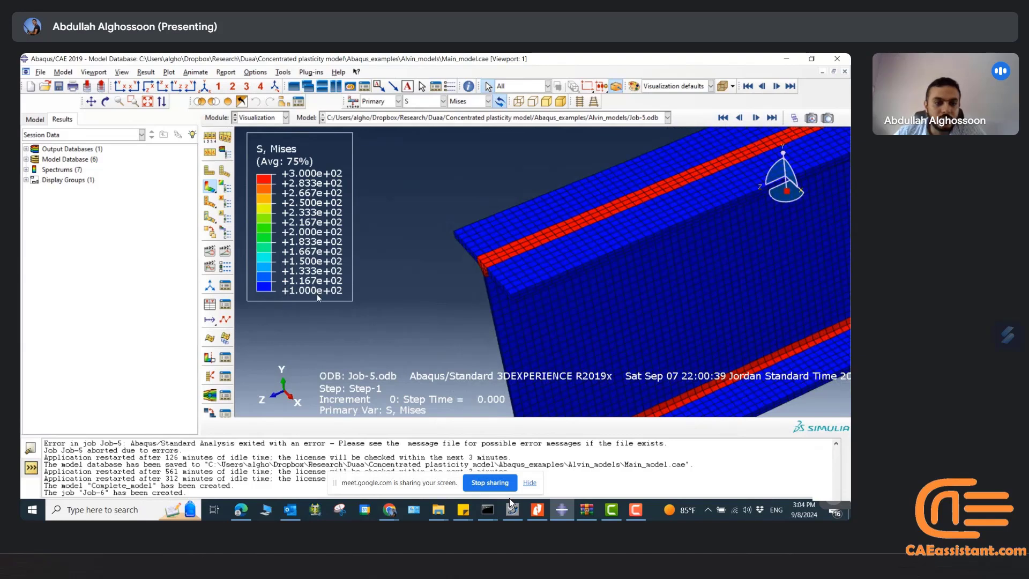
pyautogui.scroll(-4, 458, 270)
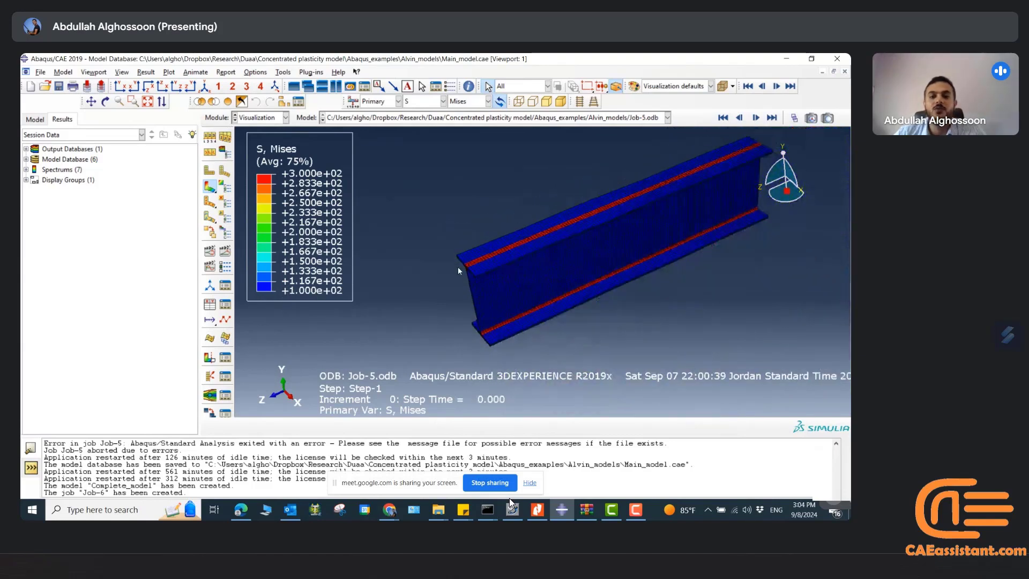
pyautogui.scroll(1, 615, 223)
pyautogui.scroll(-1, 516, 304)
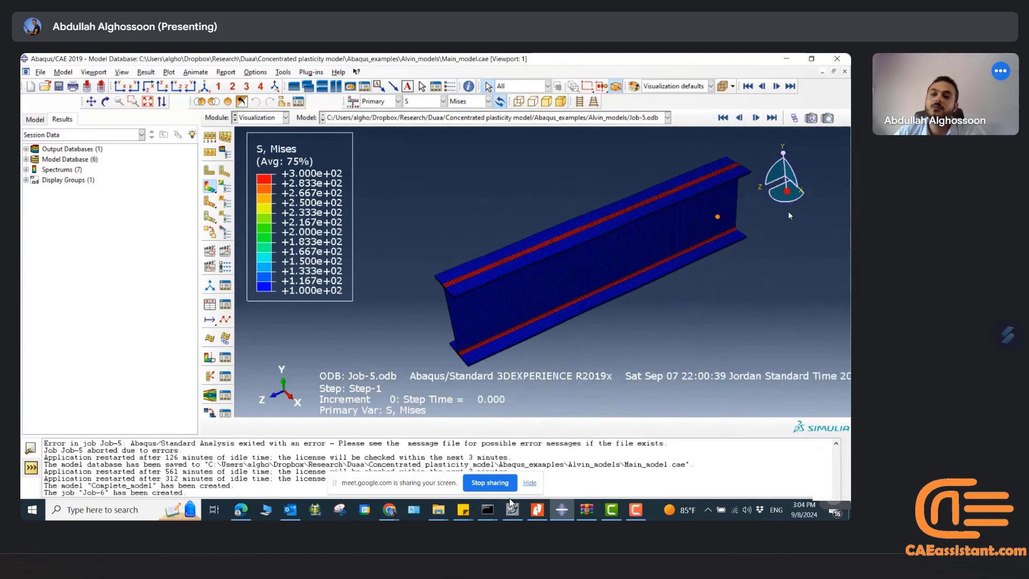
pyautogui.scroll(1, 789, 215)
pyautogui.scroll(-2, 654, 218)
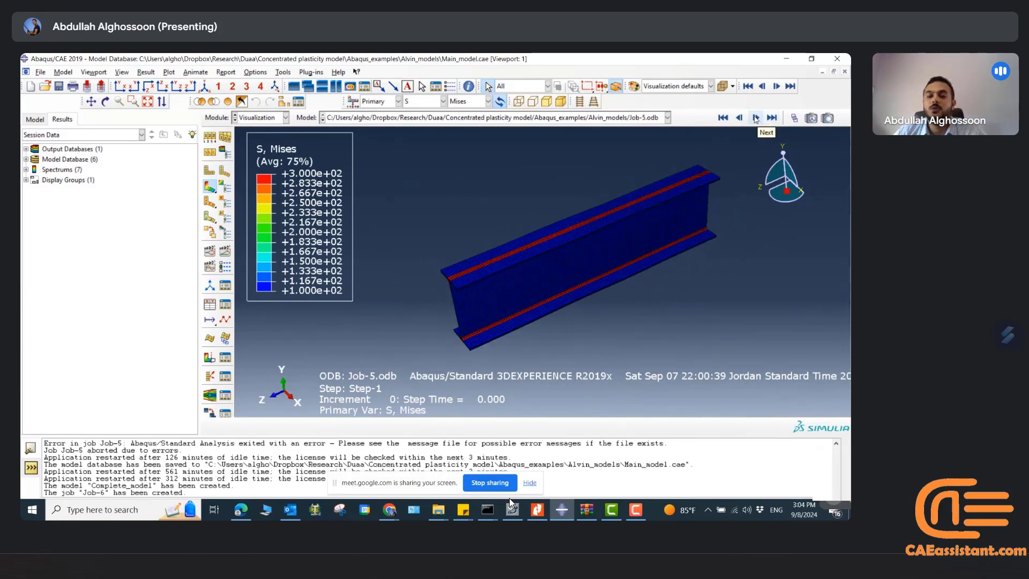
# - Advance the Mises contour frame by frame to increment 18, step time 7.169
pyautogui.click(756, 119)
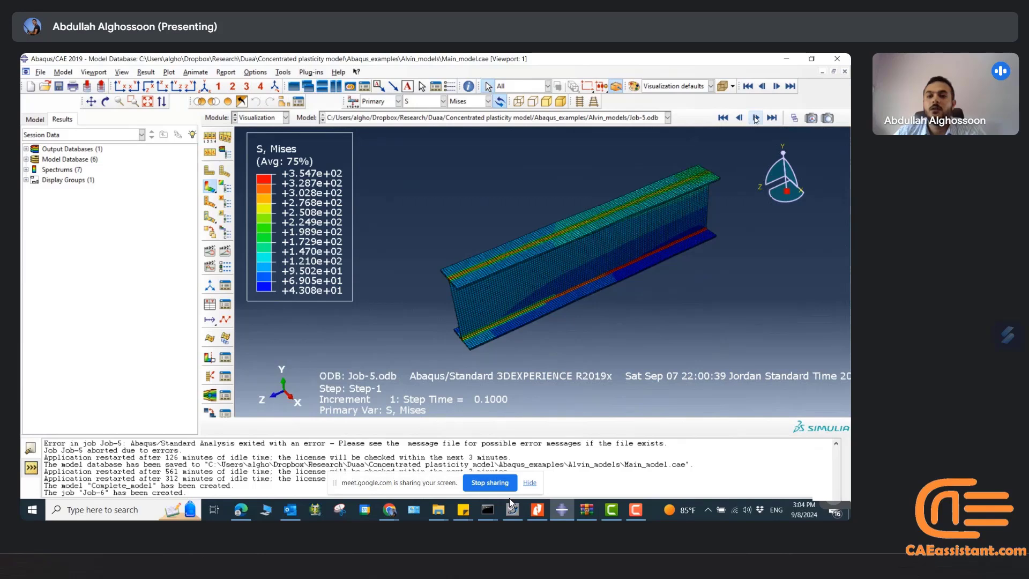
pyautogui.click(756, 119)
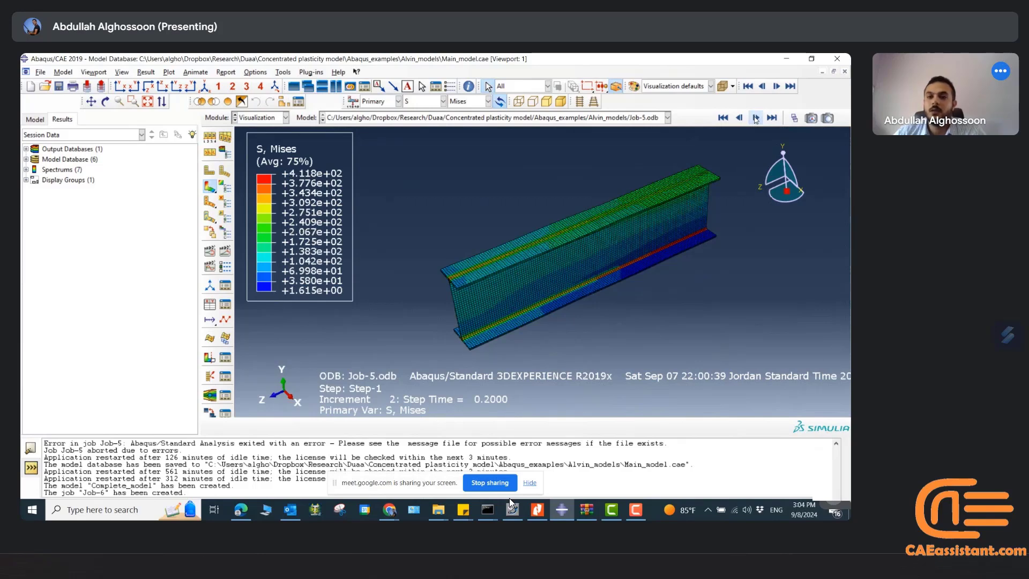
pyautogui.click(756, 118)
pyautogui.click(755, 119)
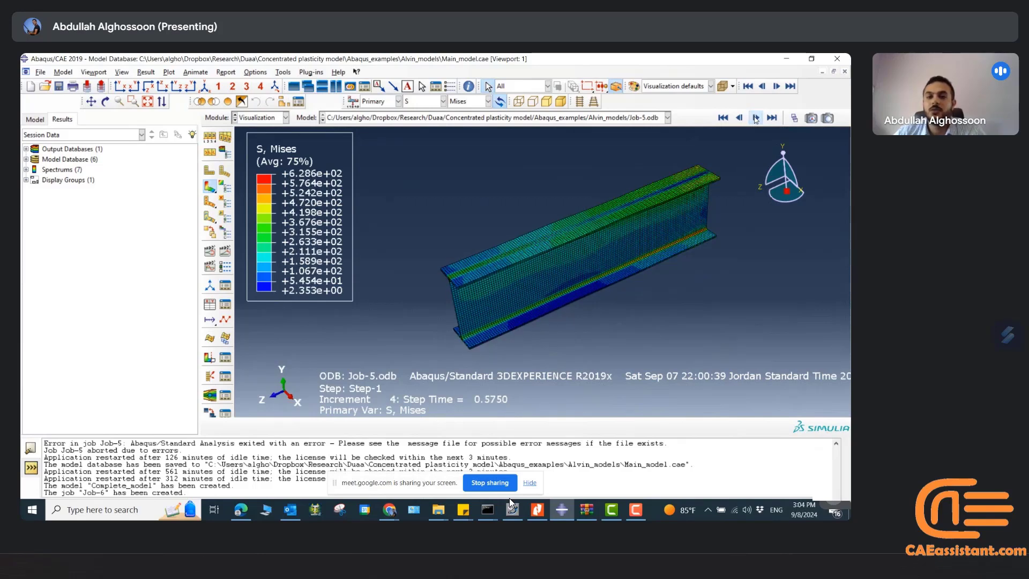
pyautogui.click(756, 119)
pyautogui.click(756, 119)
pyautogui.click(756, 119)
pyautogui.click(755, 119)
pyautogui.click(755, 119)
pyautogui.click(755, 119)
pyautogui.click(756, 119)
pyautogui.click(755, 119)
pyautogui.click(755, 119)
pyautogui.click(755, 118)
pyautogui.click(756, 119)
pyautogui.click(755, 119)
pyautogui.click(756, 119)
pyautogui.click(756, 119)
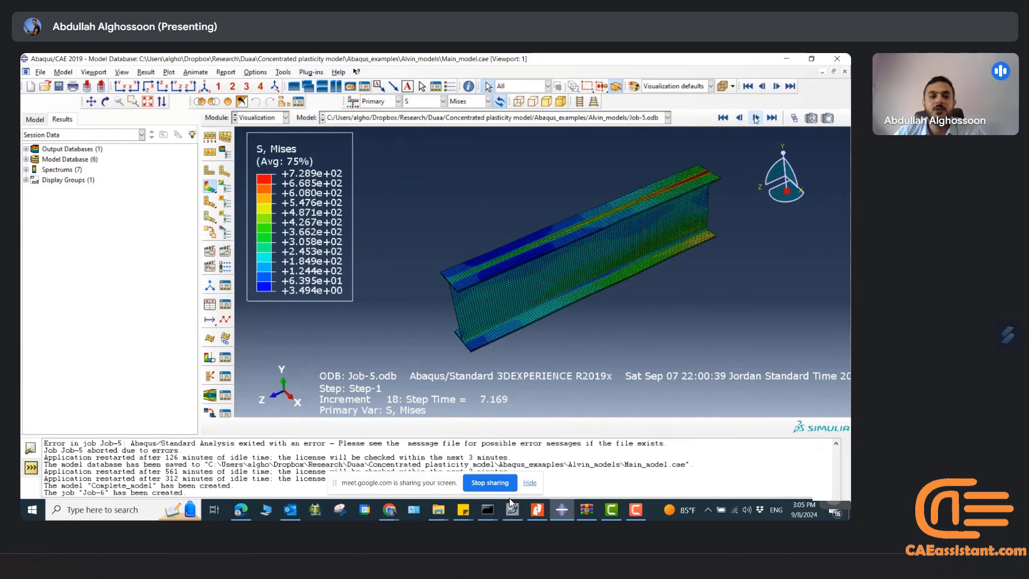
# - Animate the Mises stress time history, then stop on the plain deformed mesh at increment 119
pyautogui.click(225, 253)
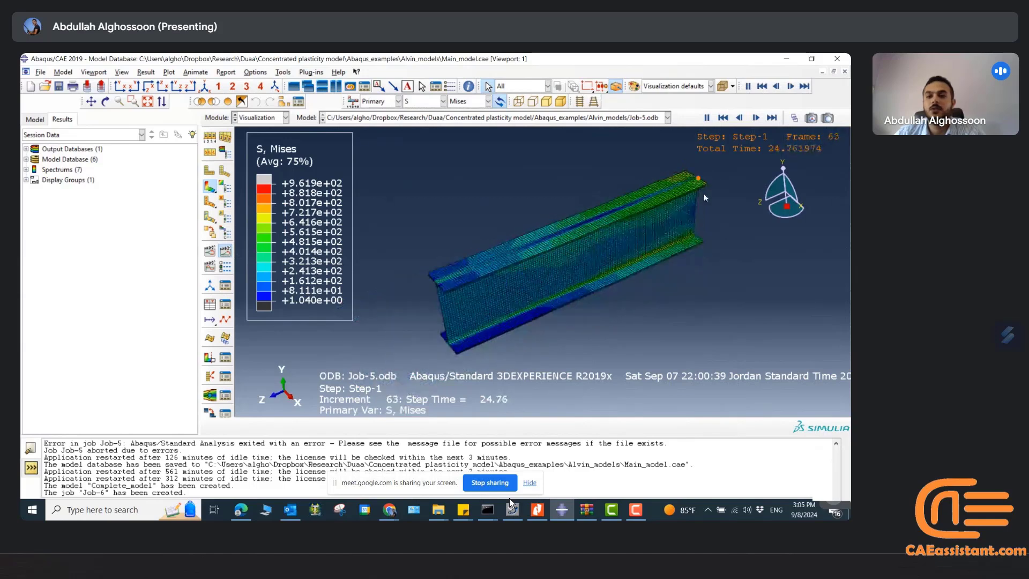
pyautogui.scroll(-3, 702, 194)
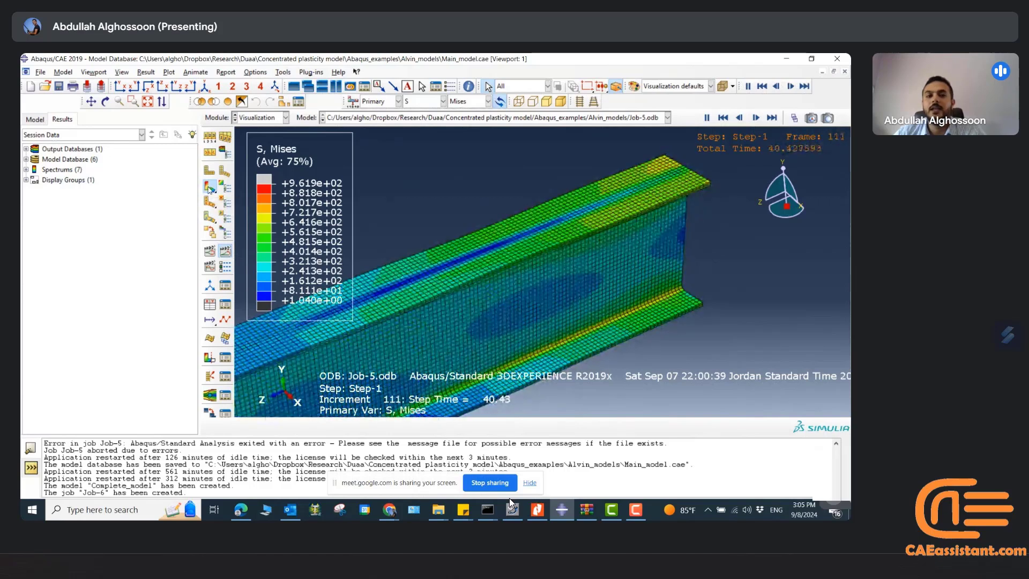
pyautogui.click(209, 170)
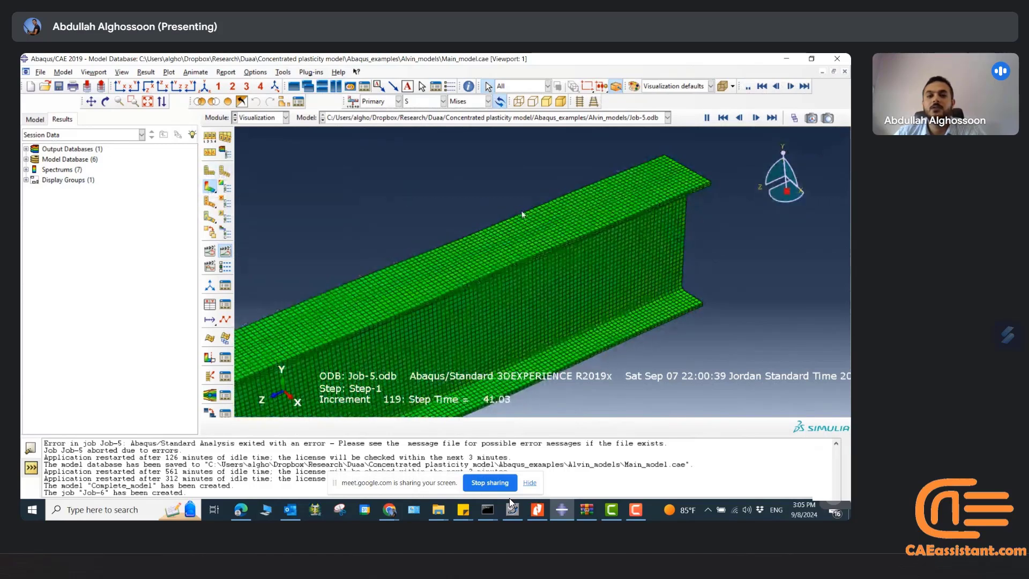
pyautogui.scroll(-3, 444, 184)
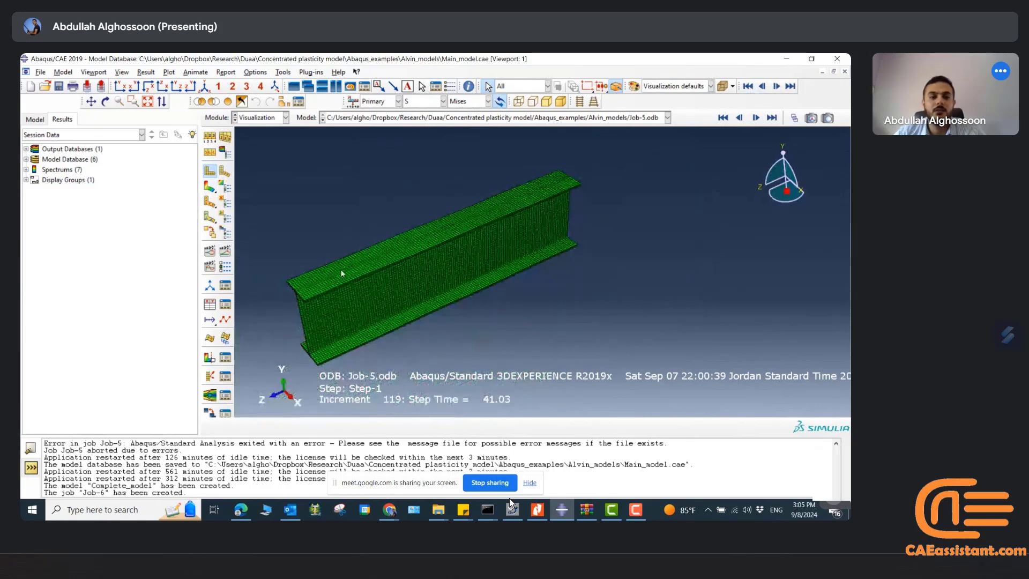
pyautogui.scroll(1, 263, 314)
pyautogui.click(270, 122)
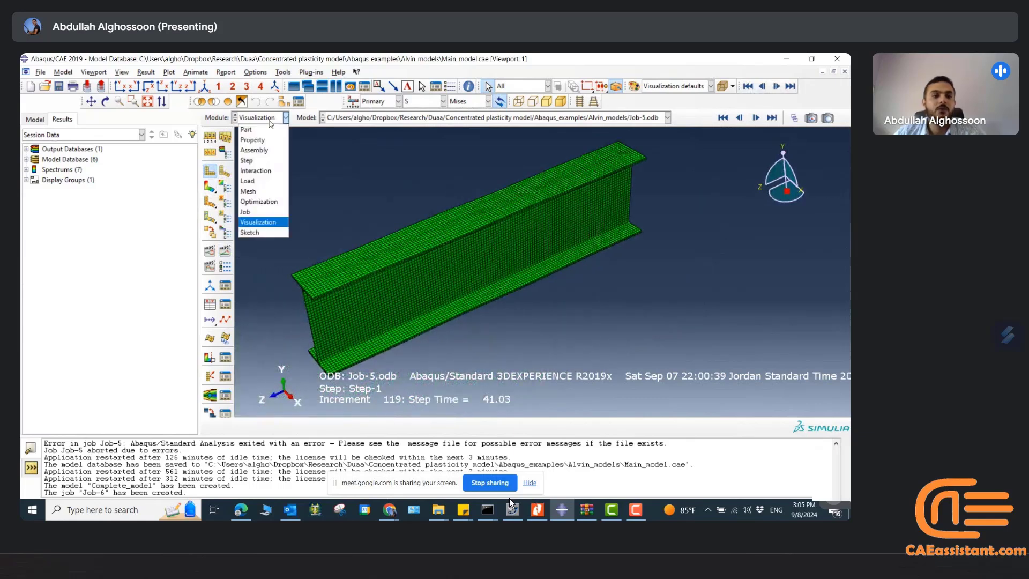
# - In the Mesh module, select the whole I-beam and review its C3D8R reduced-integration element type
pyautogui.click(252, 191)
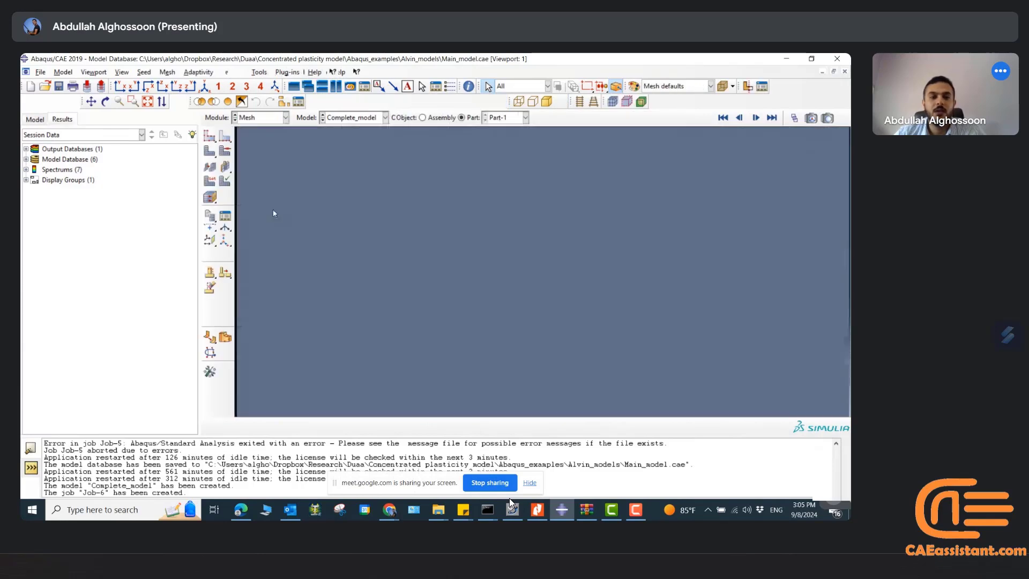
pyautogui.click(210, 182)
pyautogui.moveTo(669, 137); pyautogui.dragTo(272, 416)
pyautogui.click(371, 427)
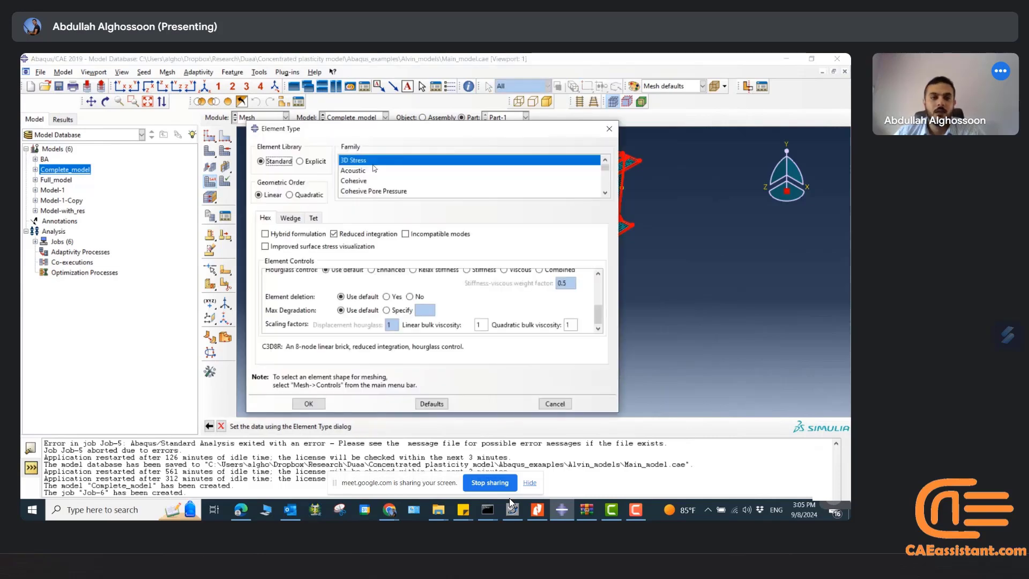
pyautogui.moveTo(369, 132); pyautogui.dragTo(378, 95)
pyautogui.moveTo(628, 377); pyautogui.dragTo(652, 429)
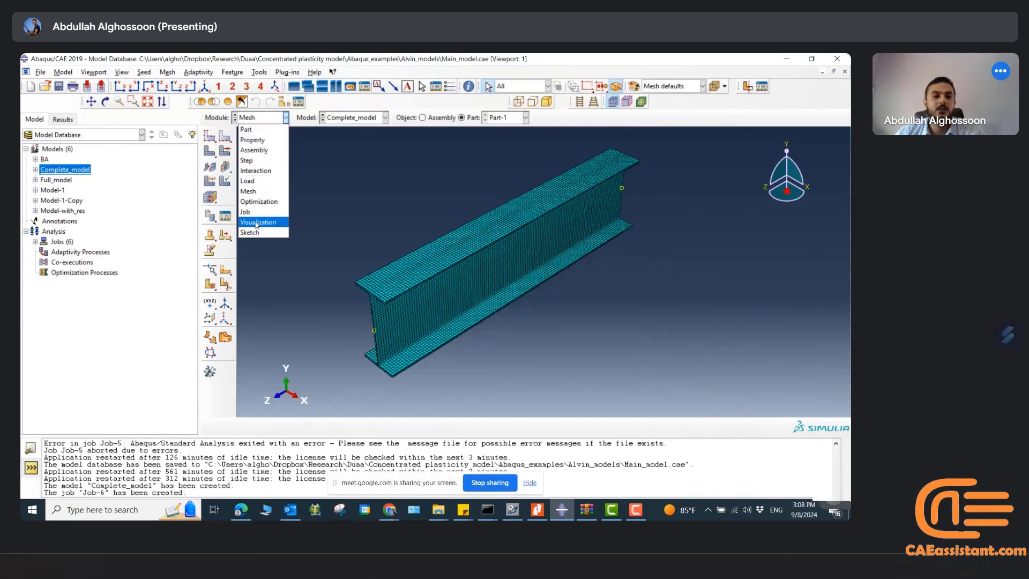
# - Show Job-5 Mises contours on the deformed beam in Visualization and animate the time history
pyautogui.click(255, 226)
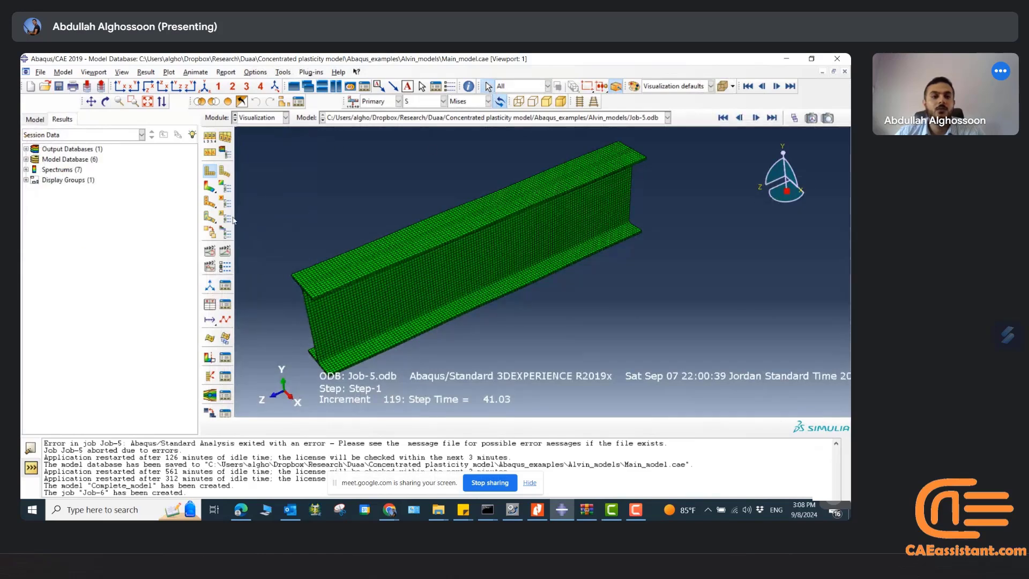
pyautogui.click(209, 187)
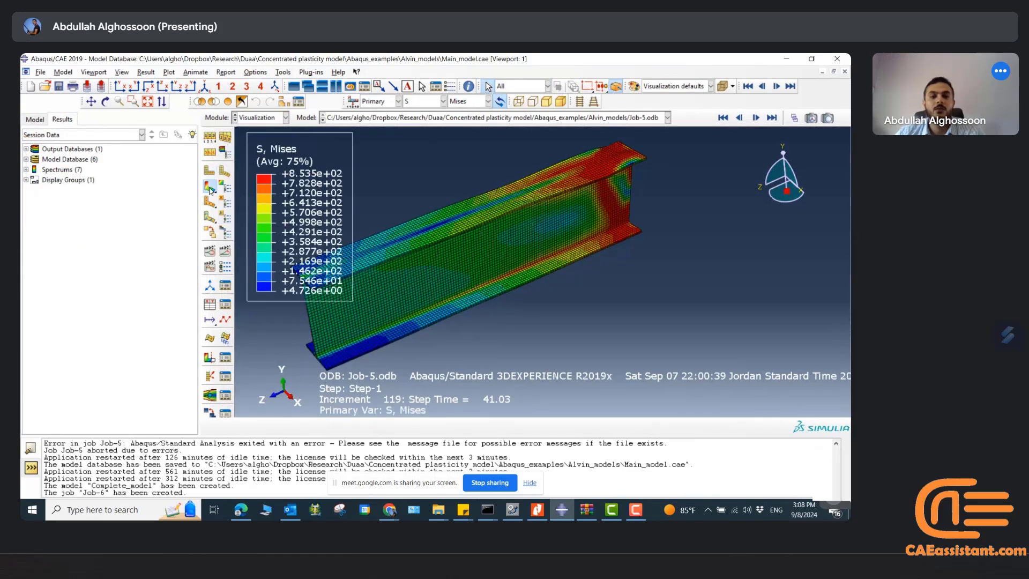
pyautogui.click(224, 252)
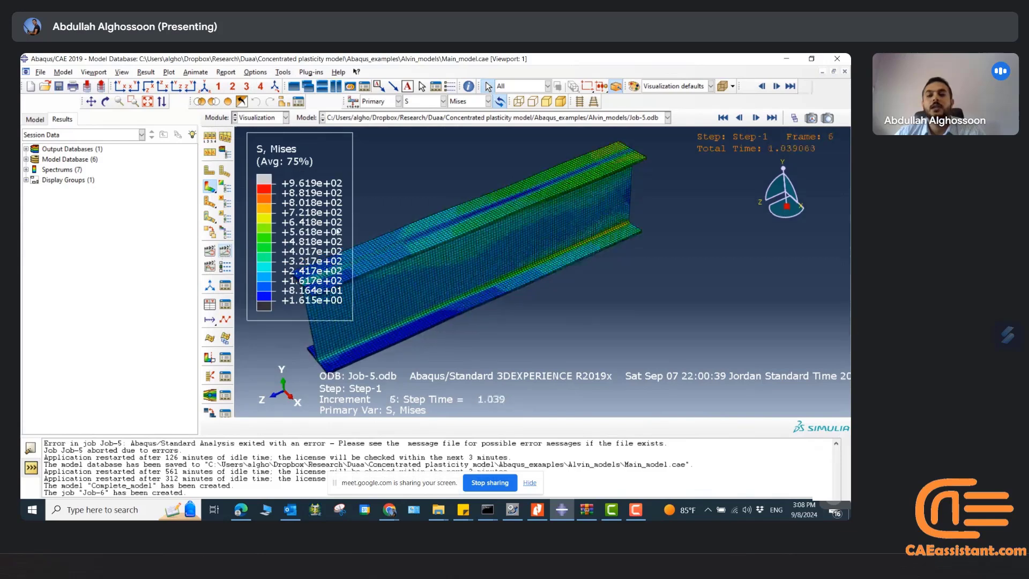